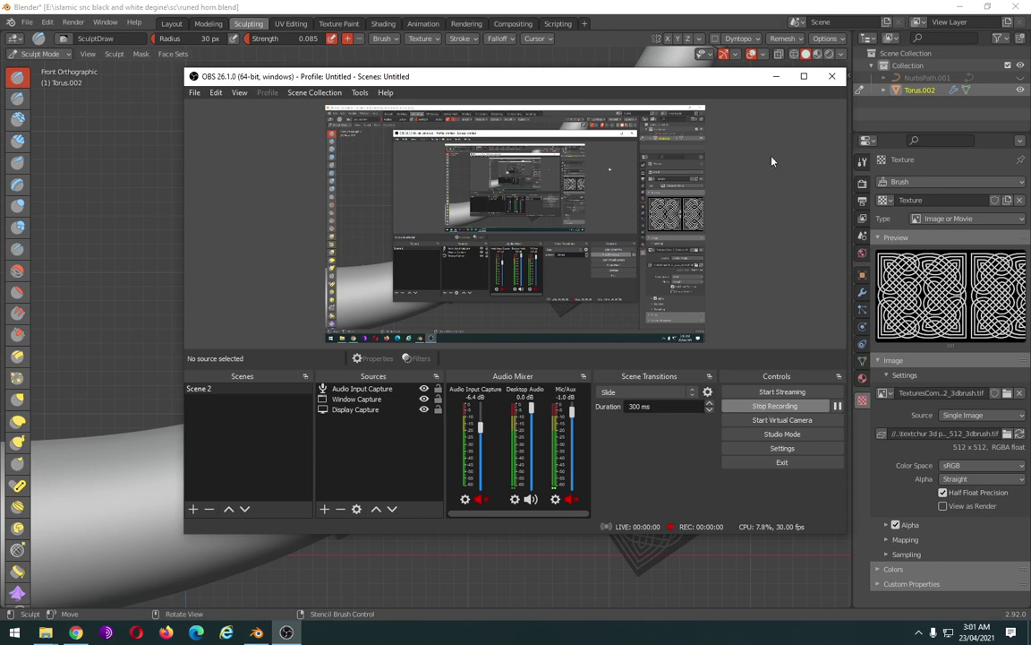
Load the Baroque floral scroll image as the brush texture and enlarge the stencil over the horn near the ring.
left_click(775, 80)
left_click(1007, 433)
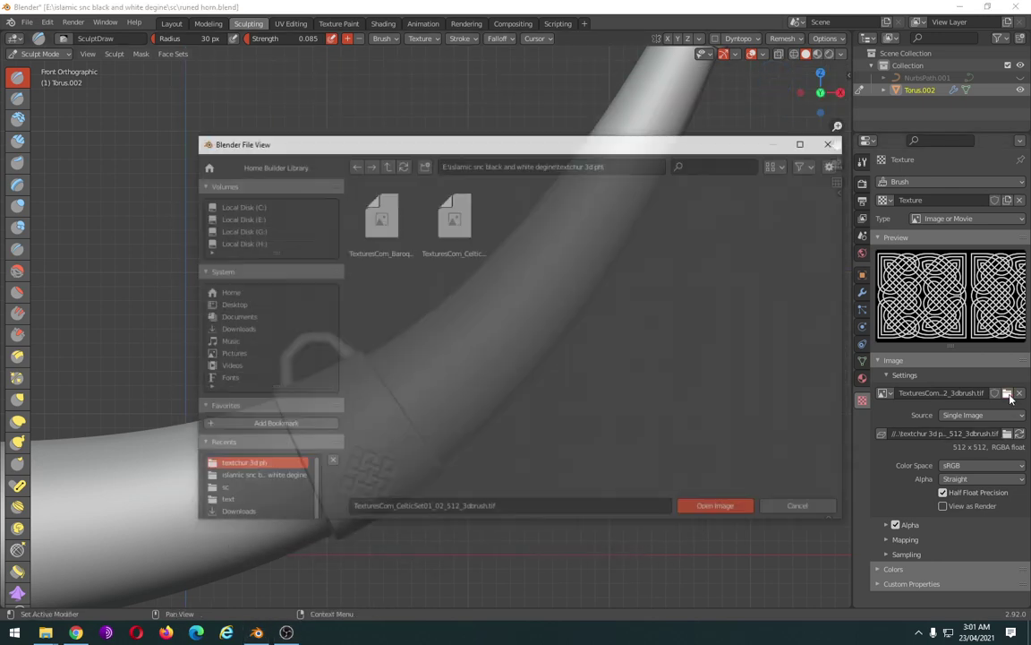
double_click(380, 215)
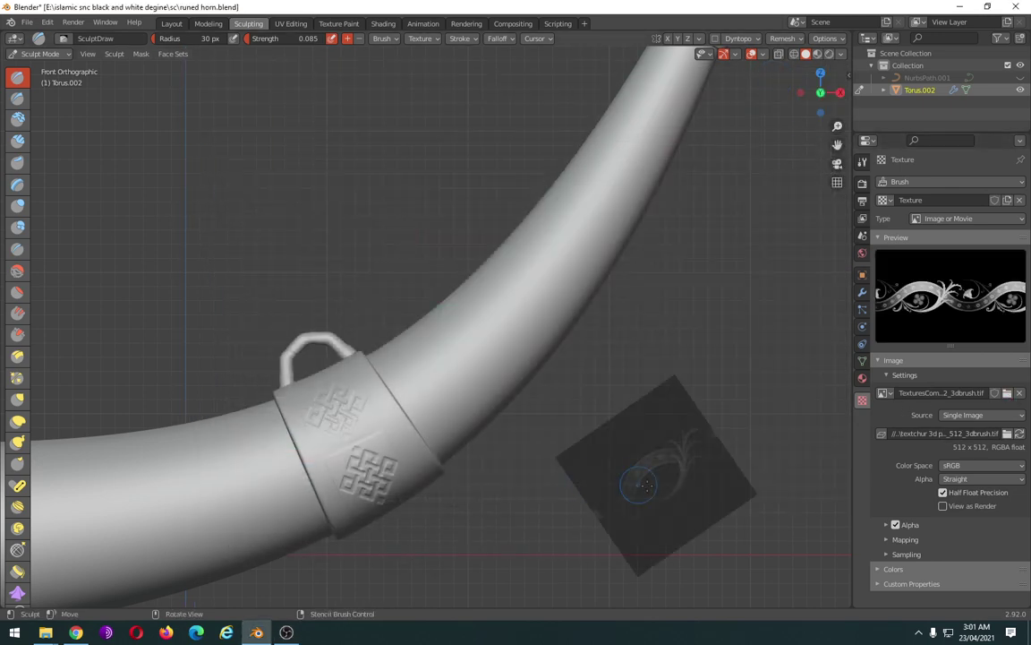
mouse_move(648, 485)
right_mouse_down()
mouse_move(448, 358)
mouse_move(516, 386)
mouse_move(608, 357)
mouse_move(609, 342)
right_mouse_up()
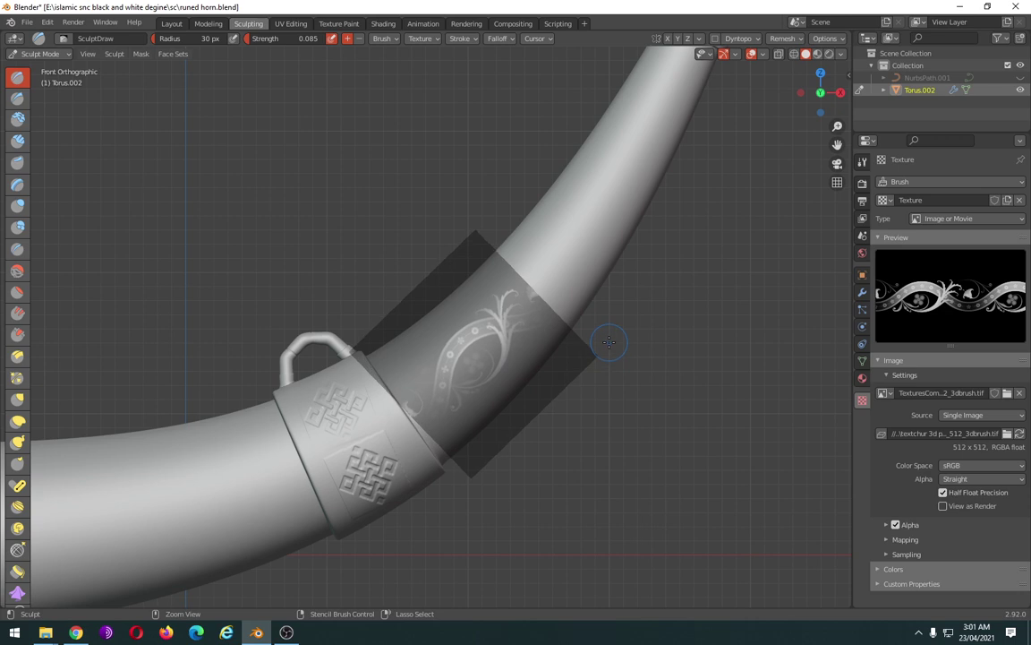
mouse_move(515, 347)
right_mouse_down("shift")
mouse_move(513, 374)
mouse_move(512, 361)
mouse_move(529, 361)
mouse_move(552, 390)
right_mouse_up("shift")
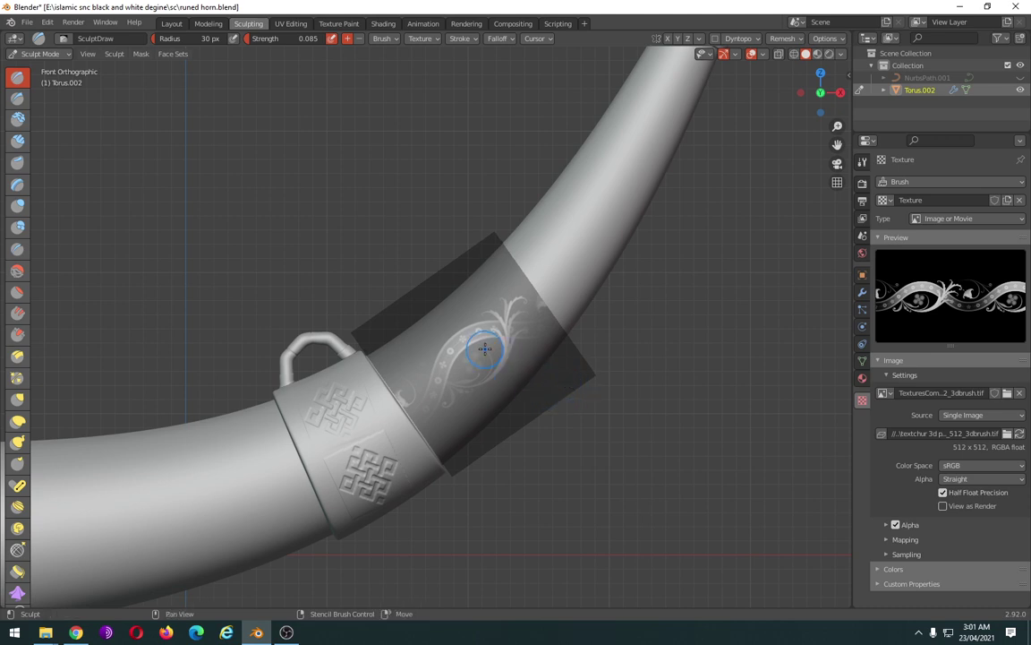
Set brush Strength 0.091 and Radius 59 px, then emboss the floral pattern beside the knotwork band.
key("shift+f")
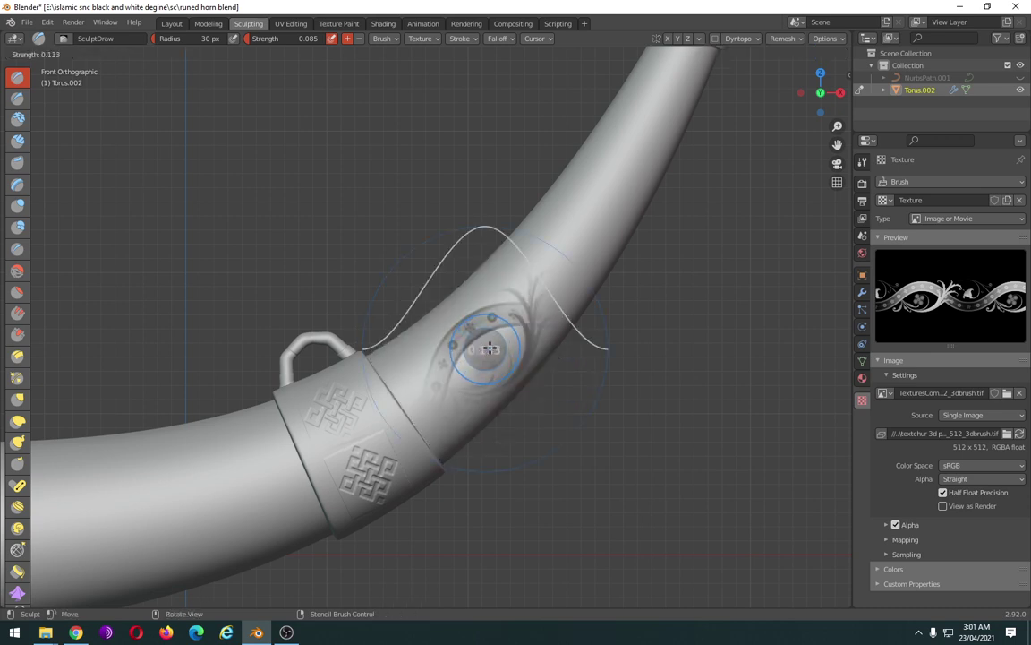
left_click(485, 348)
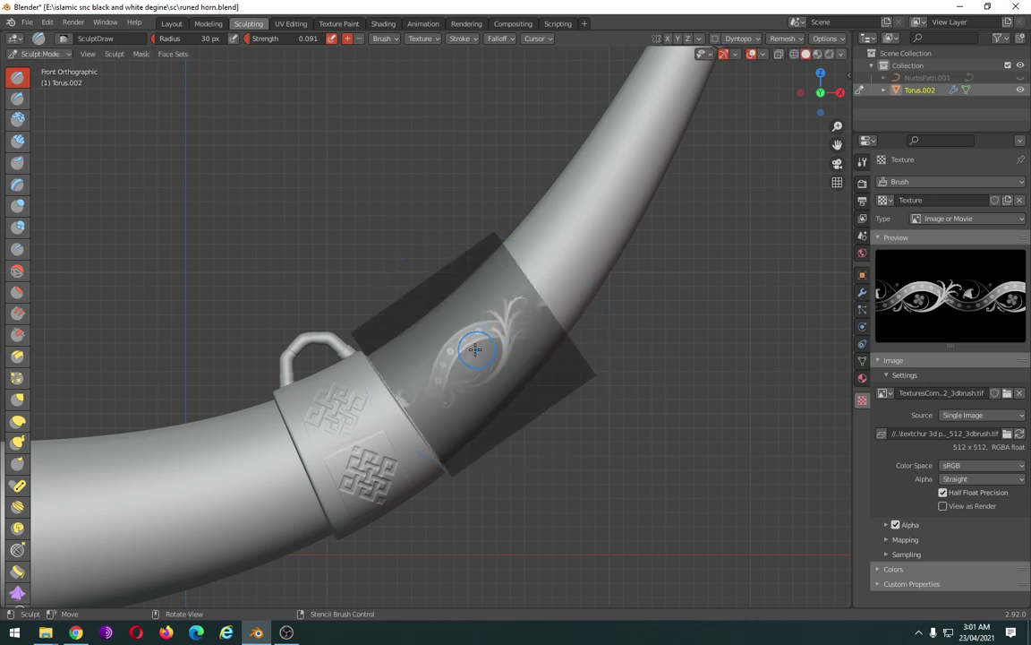
key("f")
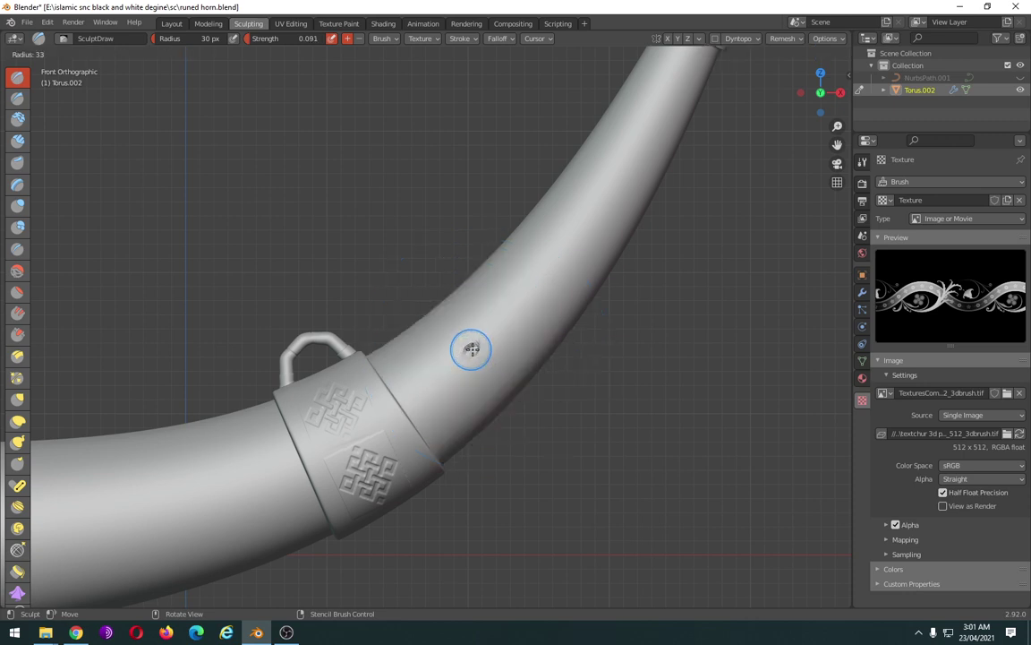
left_click(488, 354)
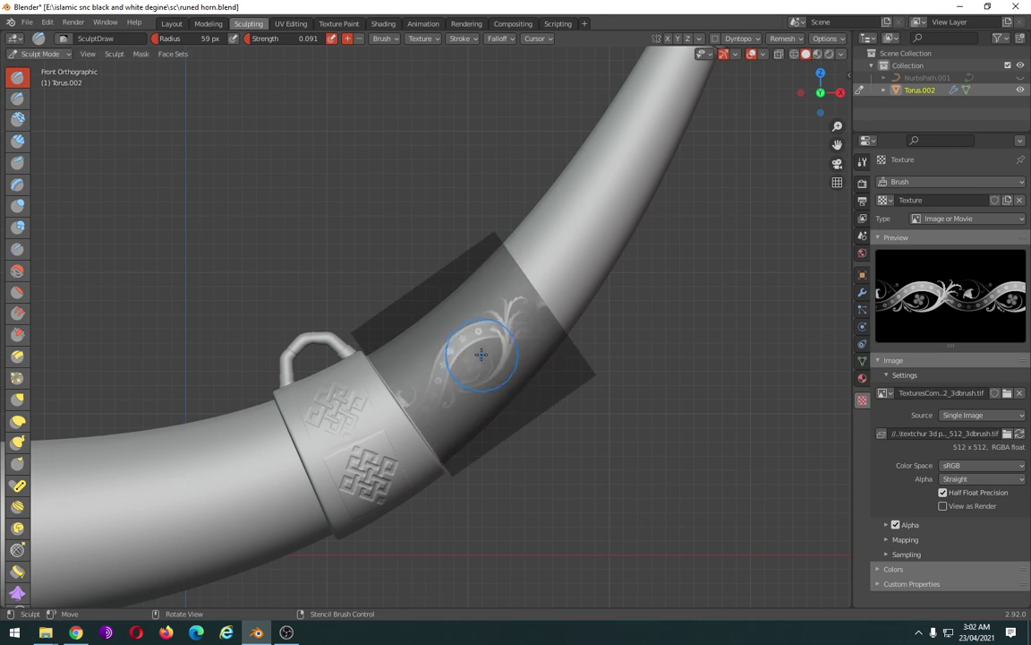
left_click_drag(474, 349, 475, 350)
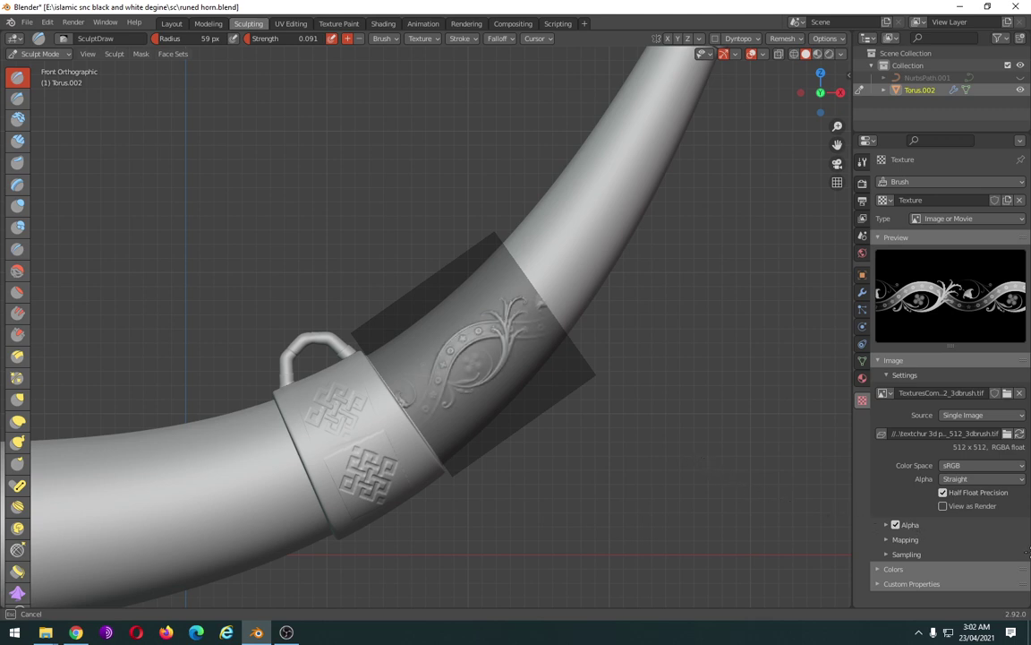
left_click_drag(1028, 552, 1026, 566)
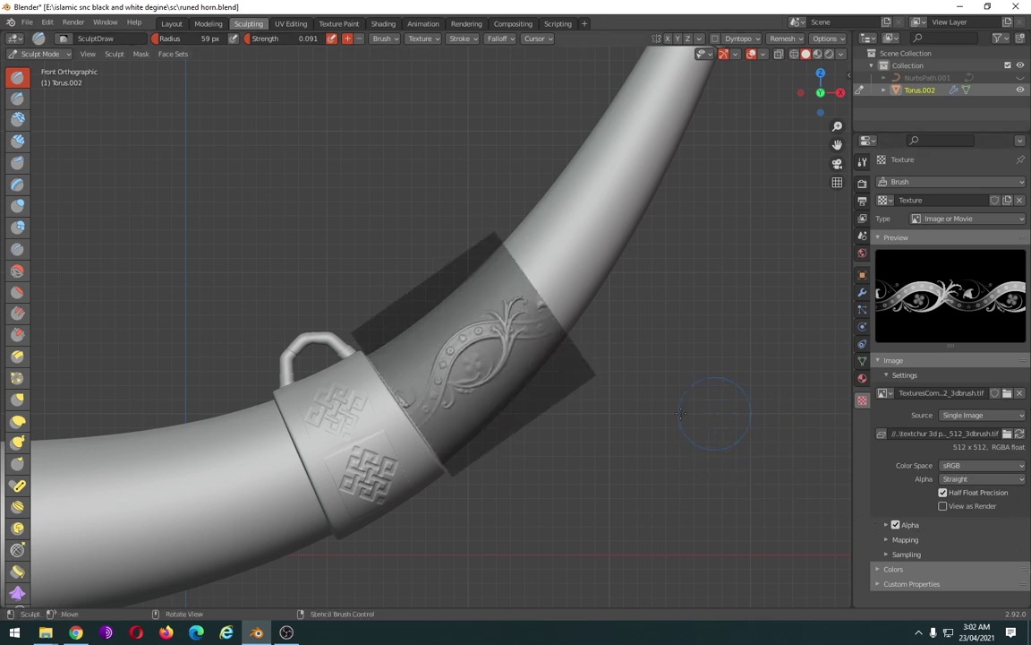
Move the stencil up the horn and emboss the floral pattern onto the upper section.
right_click_drag(509, 369, 651, 267)
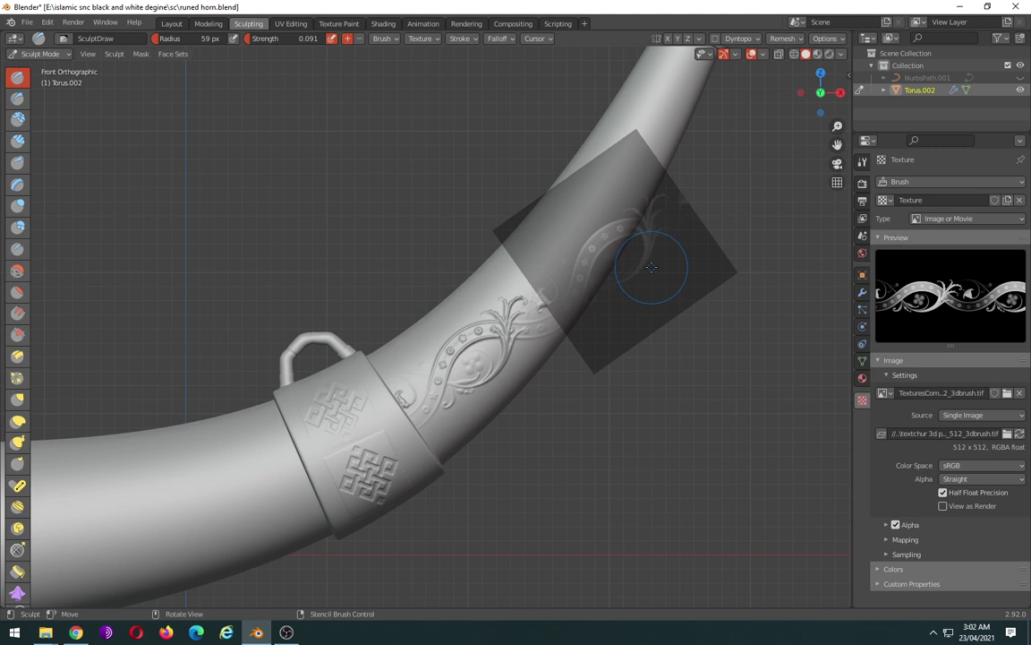
mouse_move(651, 267)
left_mouse_down()
mouse_move(613, 267)
mouse_move(601, 248)
left_mouse_up()
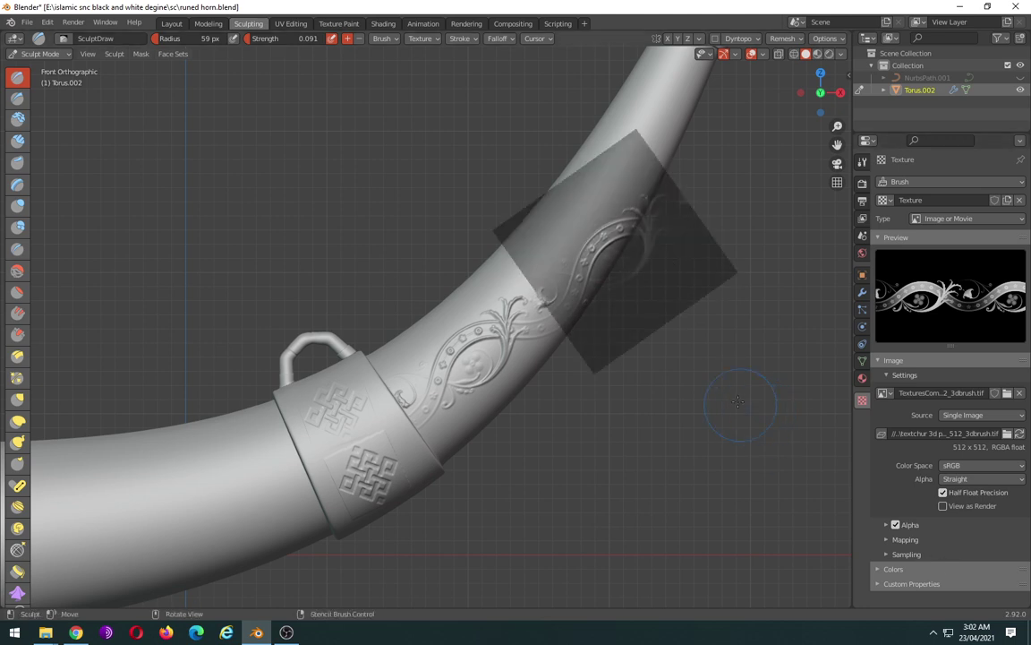
middle_click_drag(736, 347, 537, 489, "shift")
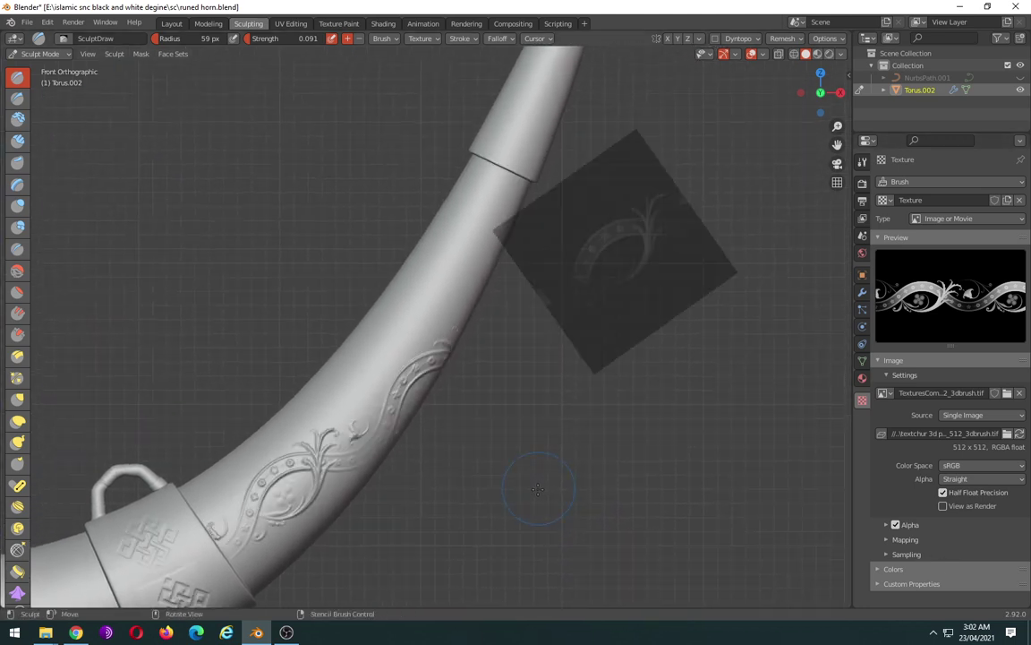
Line the stencil up over the next horn section and emboss it, extending the relief toward the narrow end.
mouse_move(618, 265)
right_mouse_down()
mouse_move(475, 306)
mouse_move(498, 286)
right_mouse_up()
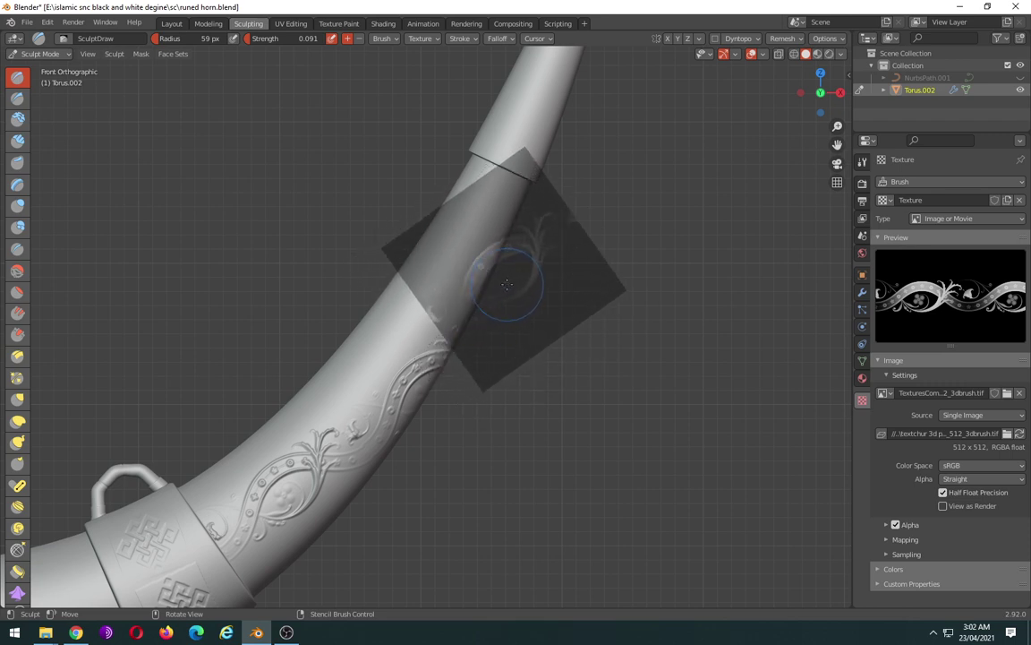
mouse_move(498, 287)
right_mouse_down()
mouse_move(476, 230)
mouse_move(463, 247)
right_mouse_up()
mouse_move(462, 246)
left_mouse_down()
mouse_move(476, 234)
mouse_move(460, 243)
mouse_move(480, 242)
left_mouse_up()
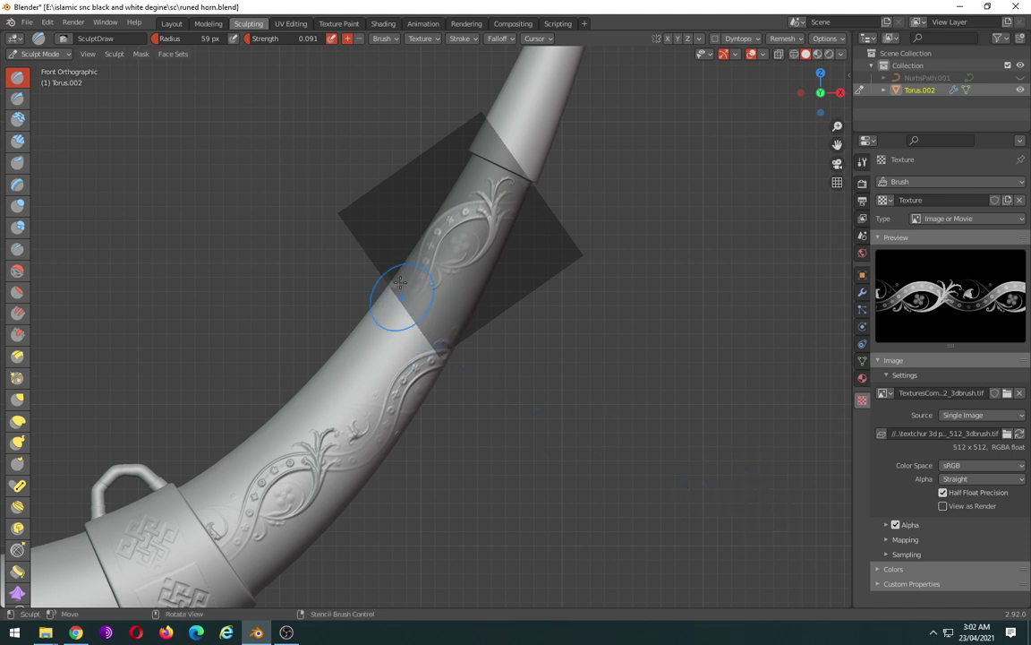
mouse_move(381, 266)
right_mouse_down()
mouse_move(302, 374)
mouse_move(334, 375)
right_mouse_up()
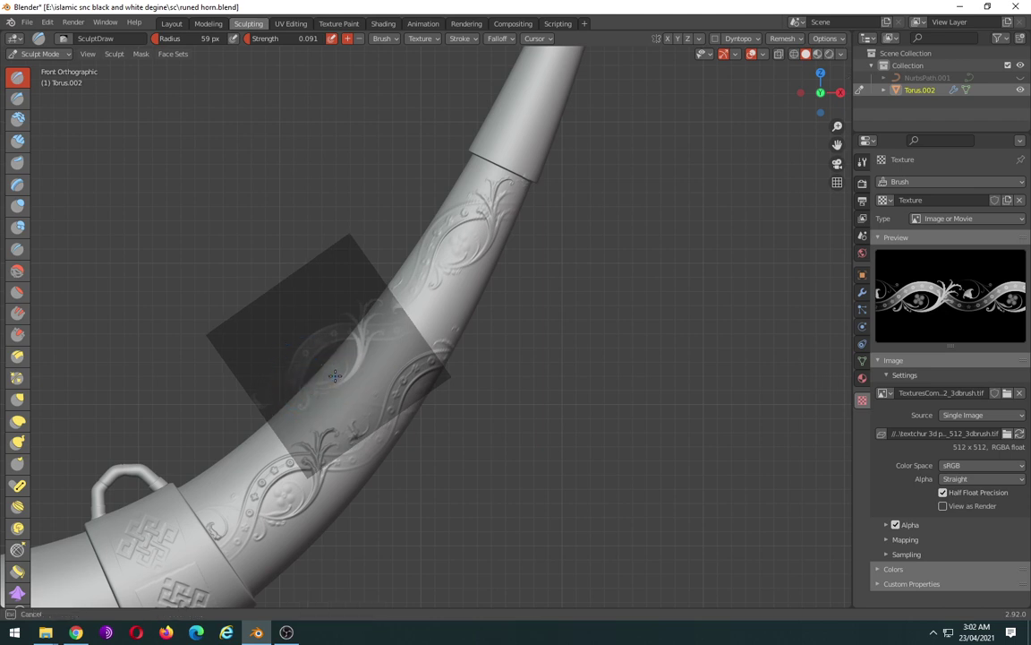
mouse_move(778, 484)
middle_mouse_down()
mouse_move(656, 449)
mouse_move(594, 368)
mouse_move(472, 380)
mouse_move(654, 415)
mouse_move(644, 419)
mouse_move(648, 348)
mouse_move(552, 350)
mouse_move(568, 350)
mouse_move(522, 371)
middle_mouse_up()
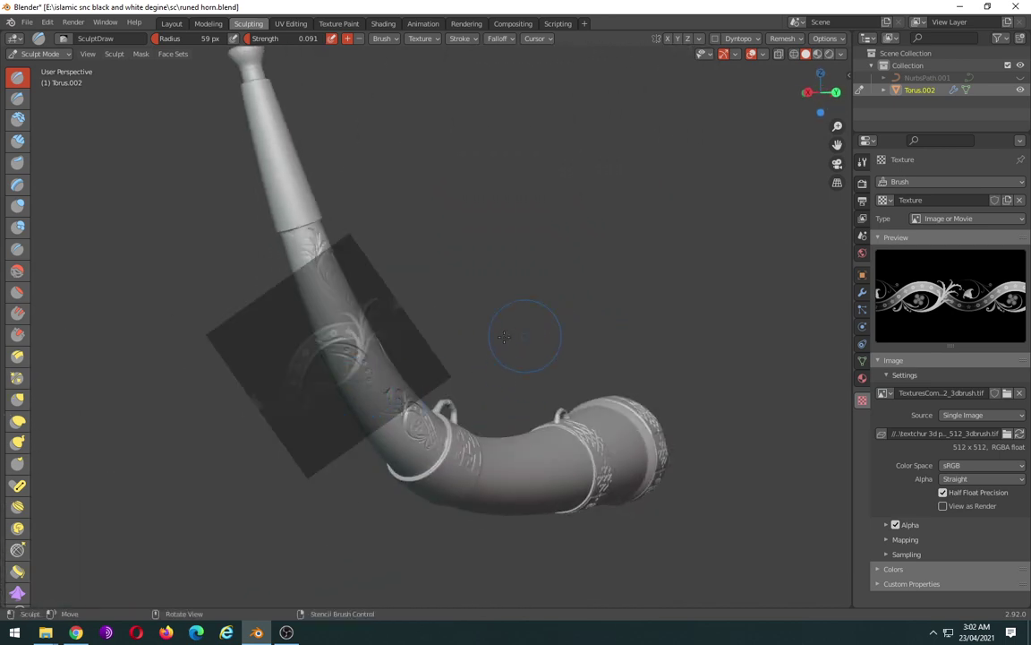
Move the stencil aside and orbit and zoom until the horn's slender tip points upward in view.
mouse_move(504, 336)
right_mouse_down()
mouse_move(265, 415)
mouse_move(138, 541)
right_mouse_up()
mouse_move(138, 541)
middle_mouse_down()
mouse_move(448, 368)
mouse_move(506, 375)
mouse_move(646, 295)
mouse_move(533, 356)
mouse_move(492, 356)
mouse_move(506, 384)
mouse_move(416, 341)
mouse_move(518, 348)
mouse_move(405, 386)
mouse_move(387, 380)
mouse_move(410, 369)
mouse_move(517, 403)
mouse_move(501, 395)
mouse_move(568, 390)
middle_mouse_up()
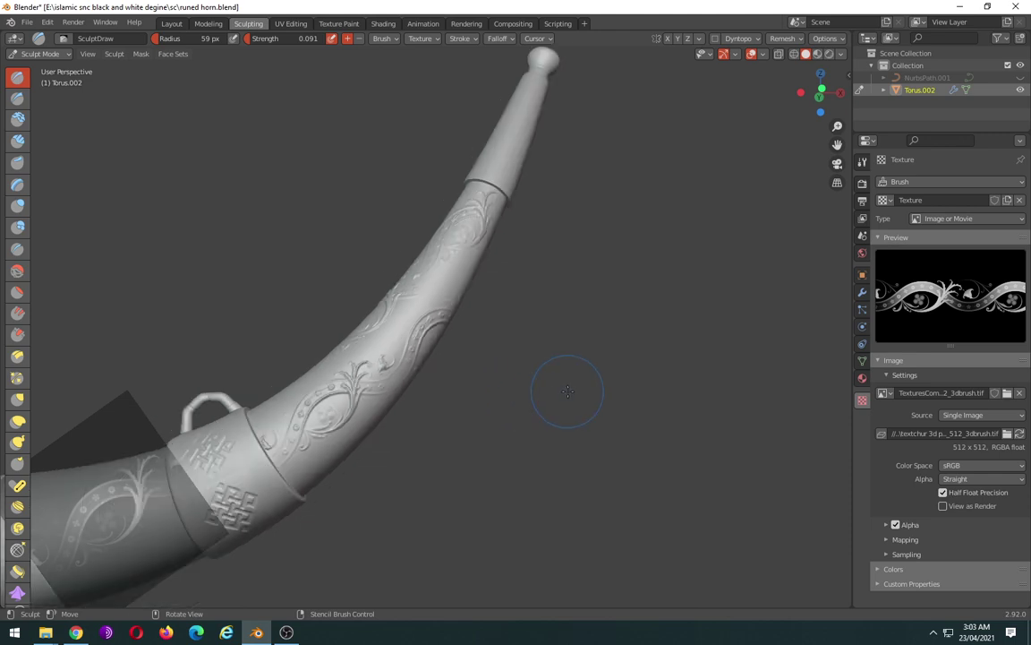
scroll(527, 392, "up", 2)
scroll(626, 420, "up", 2)
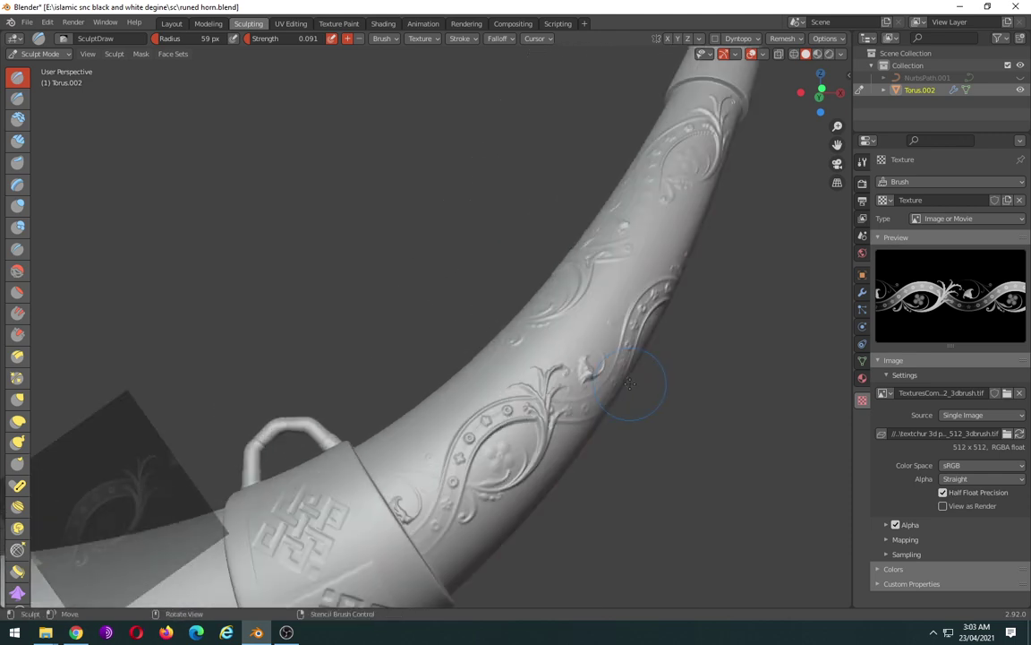
scroll(629, 383, "down", 3)
mouse_move(626, 379)
middle_mouse_down()
mouse_move(656, 391)
mouse_move(705, 368)
mouse_move(658, 363)
mouse_move(491, 407)
mouse_move(571, 392)
mouse_move(610, 299)
mouse_move(330, 559)
middle_mouse_up()
scroll(577, 393, "up", 2)
scroll(587, 395, "up", 2)
scroll(571, 281, "up", 3)
scroll(571, 281, "down", 3)
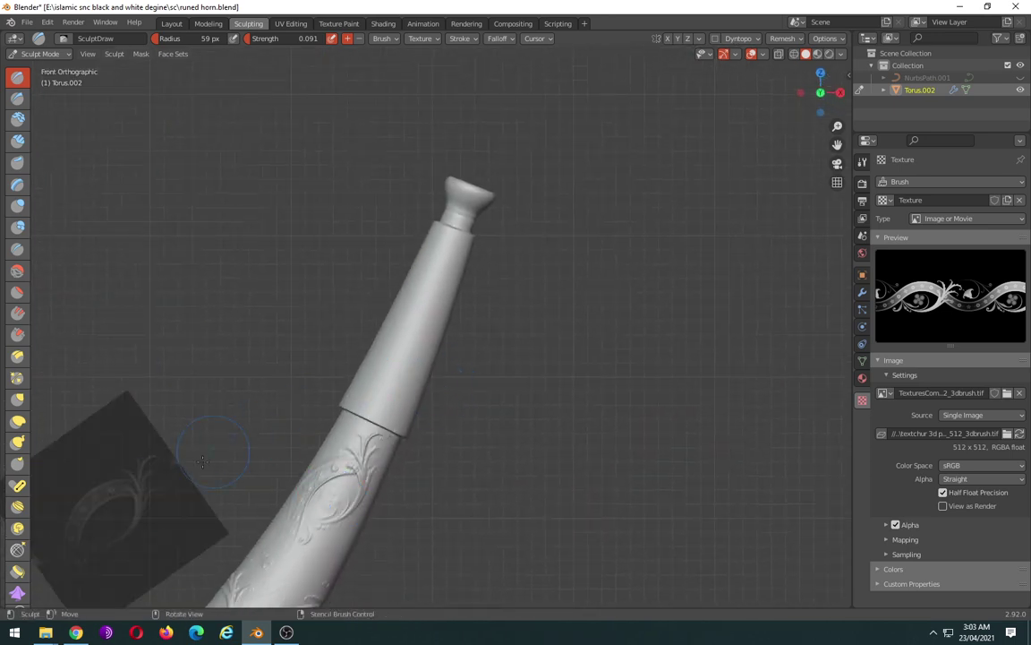
Rotate the stencil over the slender tip section and emboss a first floral stroke.
right_click_drag(202, 460, 441, 323)
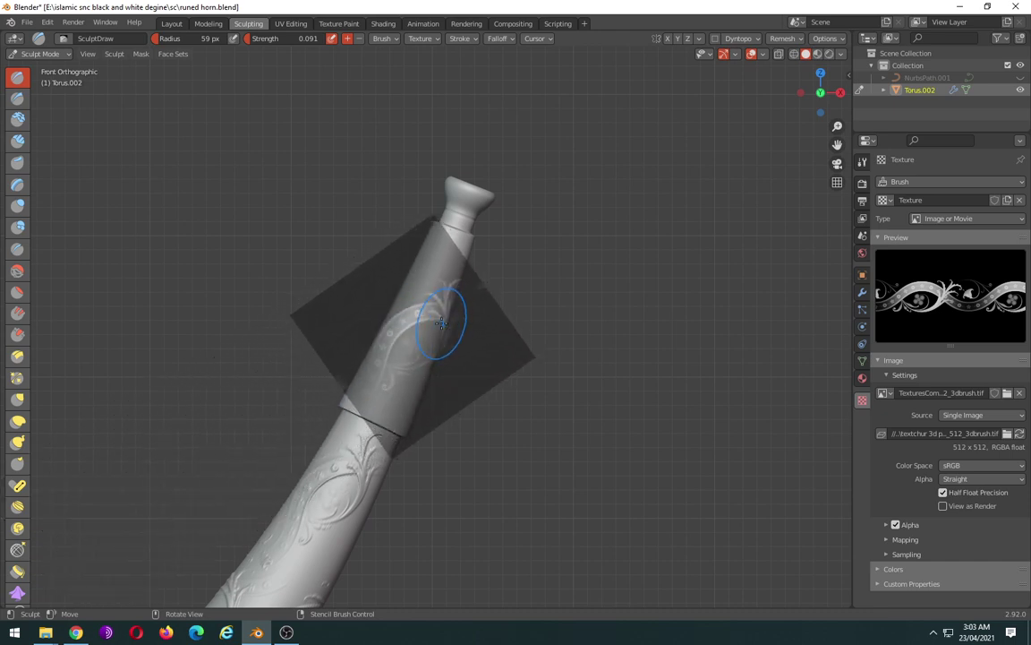
right_click_drag(517, 287, 524, 270, "ctrl")
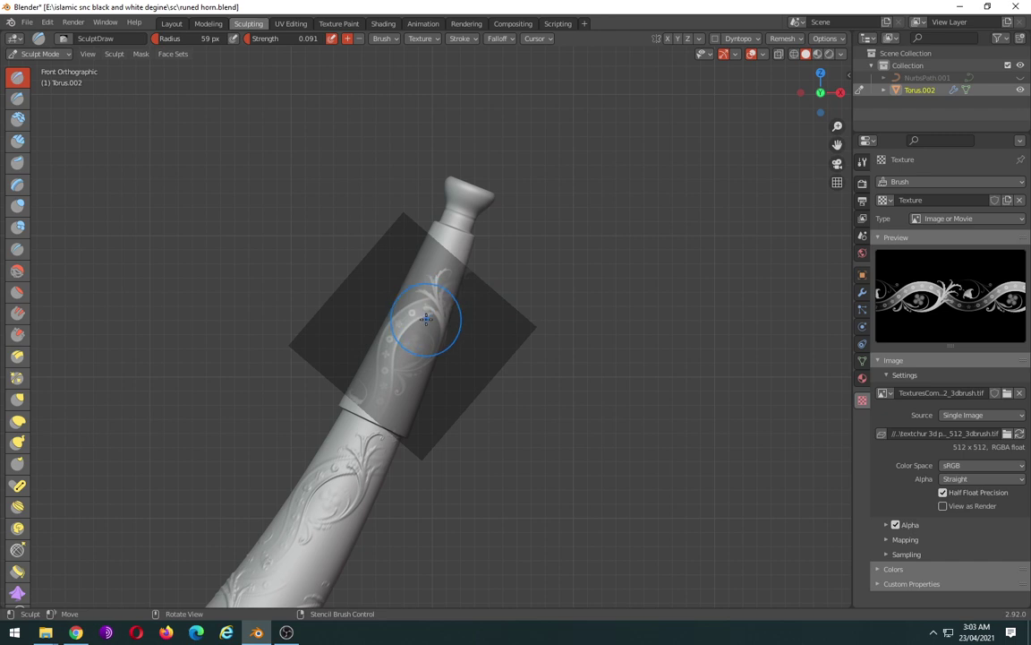
left_click_drag(426, 321, 453, 344)
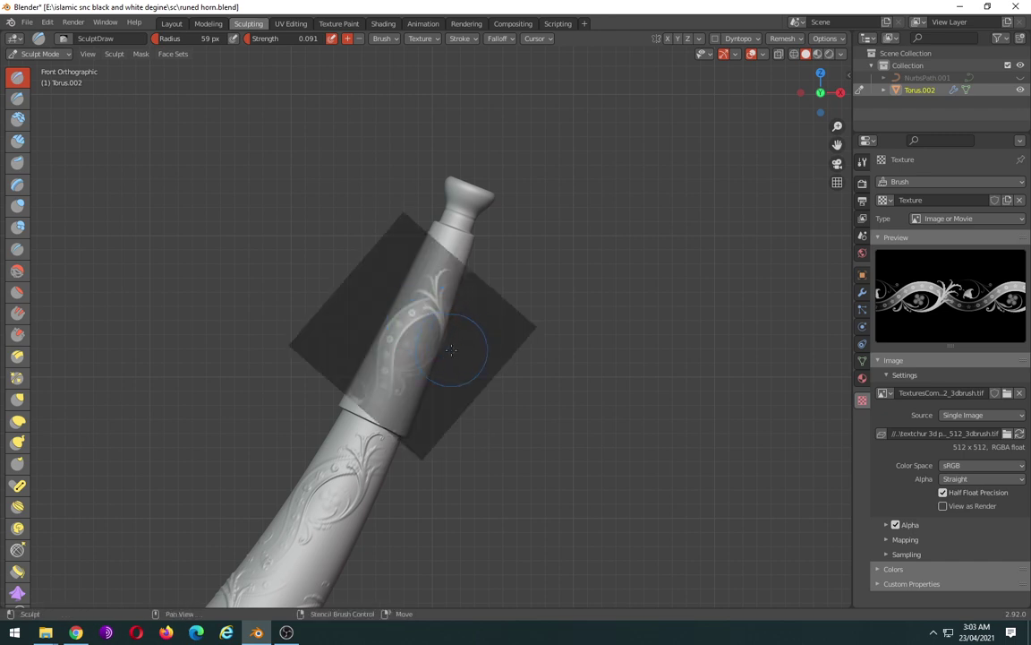
Shrink and realign the stencil to the narrow tip, then emboss the pattern along it.
mouse_move(451, 349)
right_mouse_down("shift")
mouse_move(422, 325)
mouse_move(403, 349)
mouse_move(440, 356)
mouse_move(481, 340)
right_mouse_up("shift")
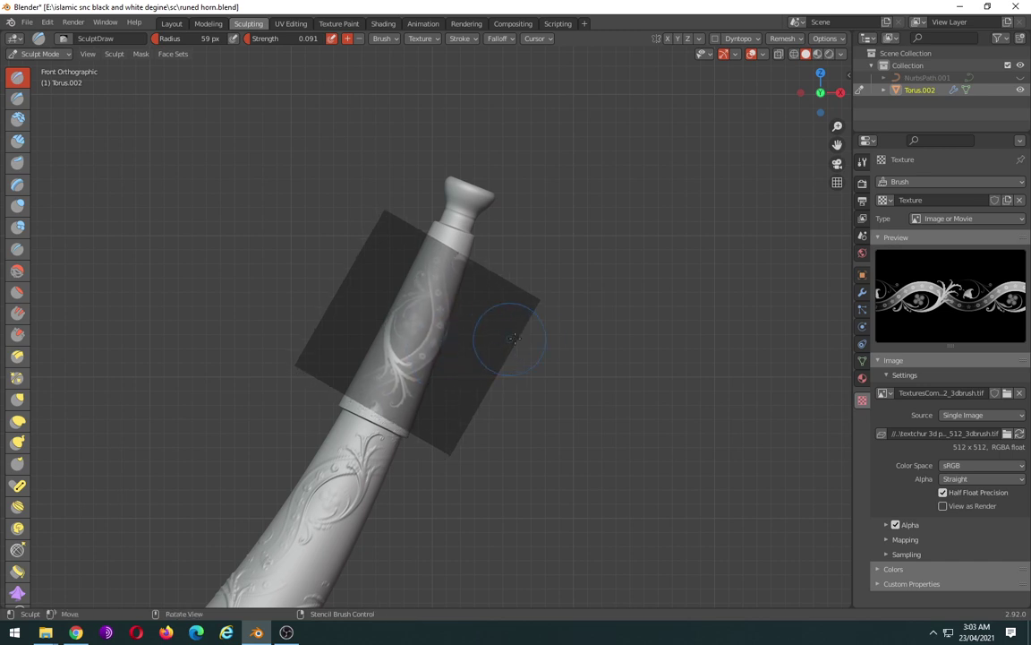
right_click_drag(581, 329, 593, 317, "ctrl")
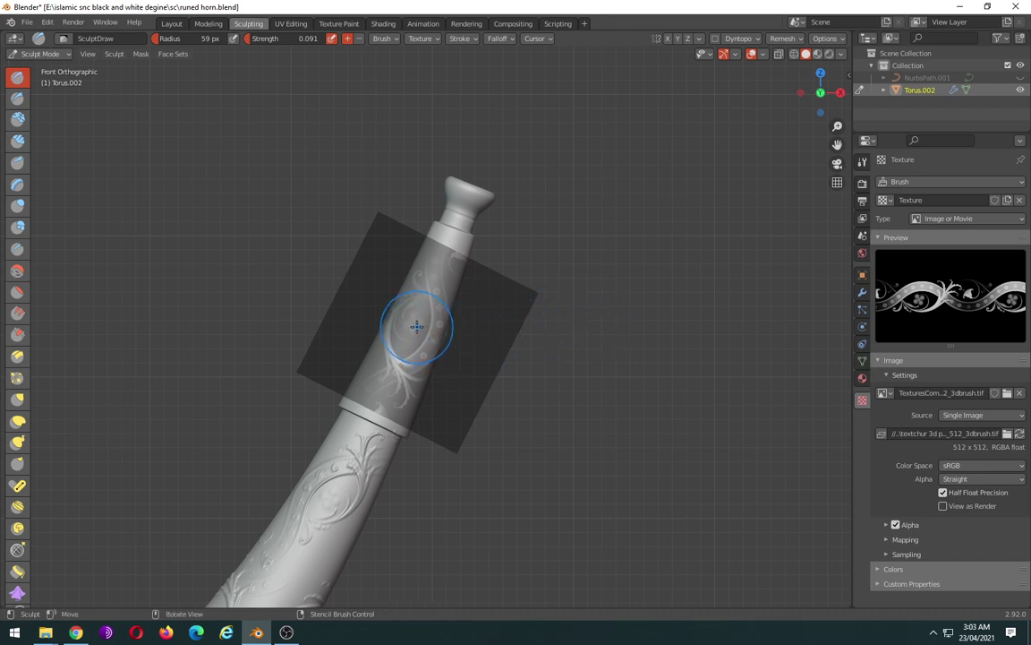
left_click_drag(416, 326, 421, 330)
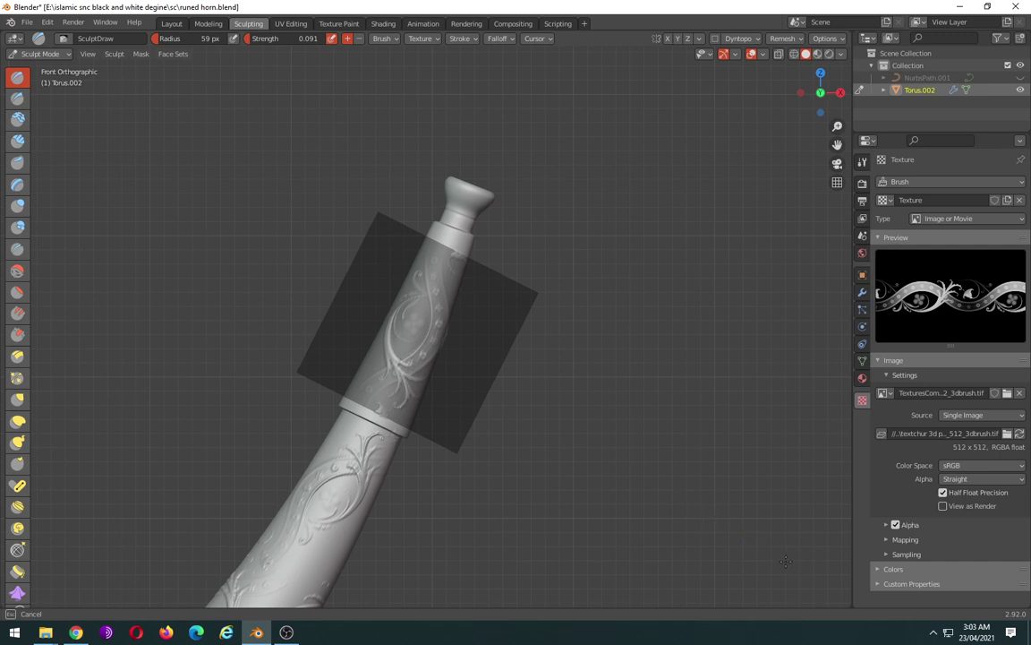
left_click_drag(785, 562, 495, 380)
Move the stencil off the horn and zoom in on the sculpted ornaments.
right_click_drag(487, 335, 817, 564)
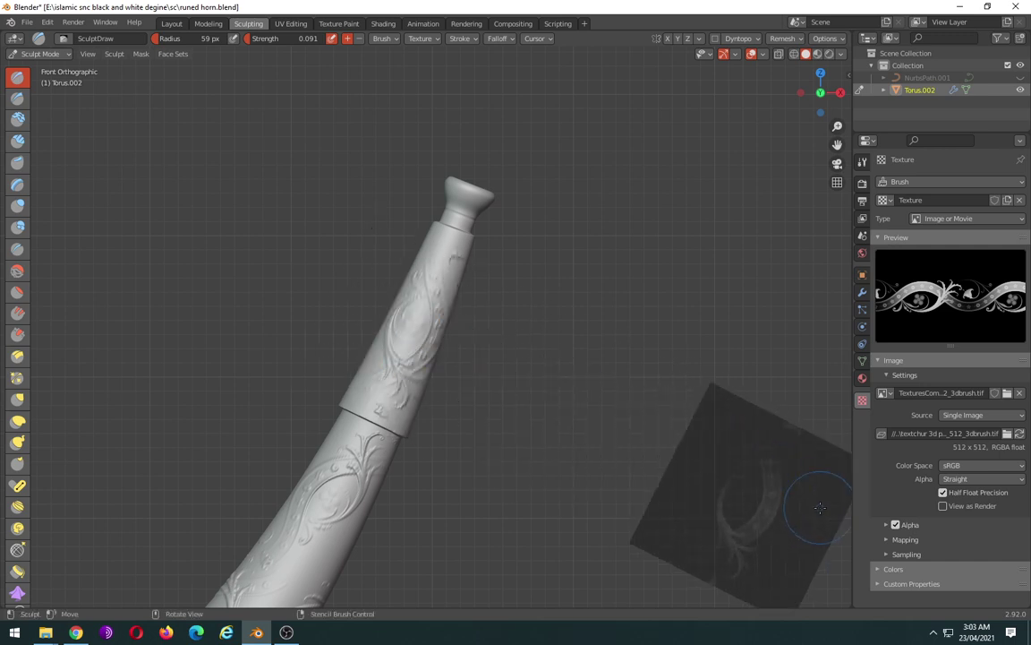
mouse_move(517, 437)
middle_mouse_down()
mouse_move(460, 363)
mouse_move(569, 376)
mouse_move(616, 368)
middle_mouse_up()
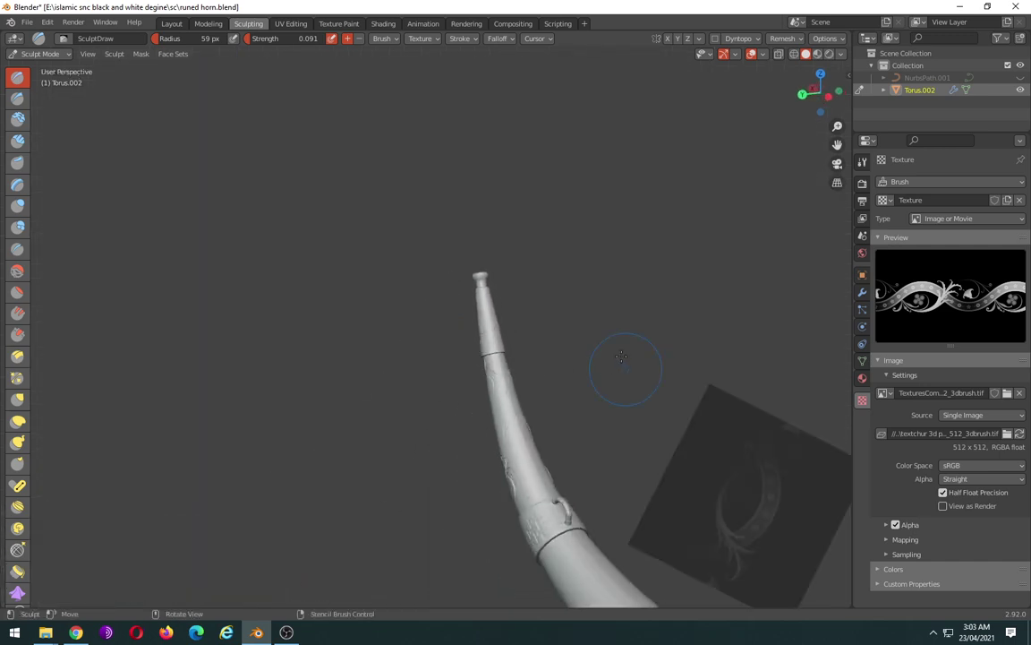
scroll(589, 328, "up", 2)
scroll(711, 349, "up", 2)
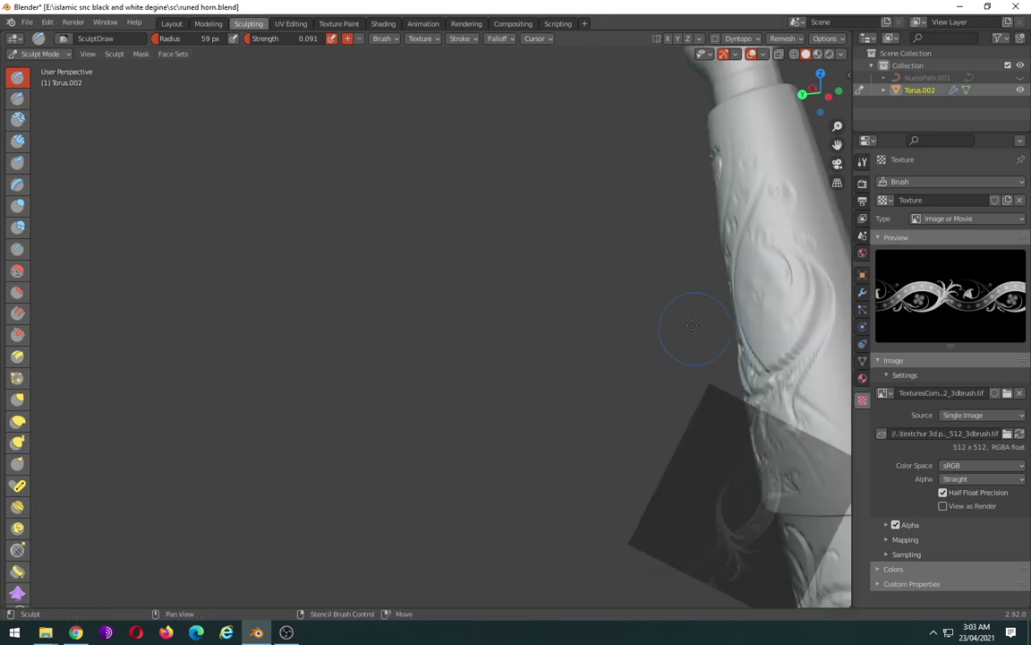
mouse_move(692, 325)
middle_mouse_down()
mouse_move(513, 327)
mouse_move(645, 354)
middle_mouse_up()
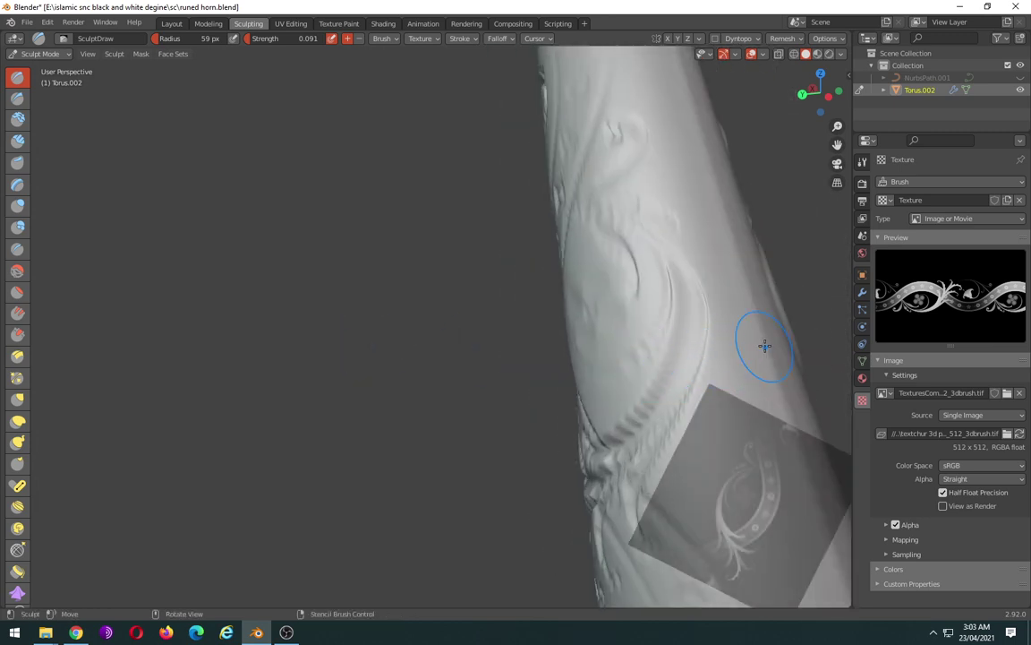
scroll(762, 343, "down", 5)
Inspect the horn from tilted and side angles, then return to Front Orthographic view.
middle_click_drag(759, 341, 525, 362)
scroll(533, 372, "up", 5)
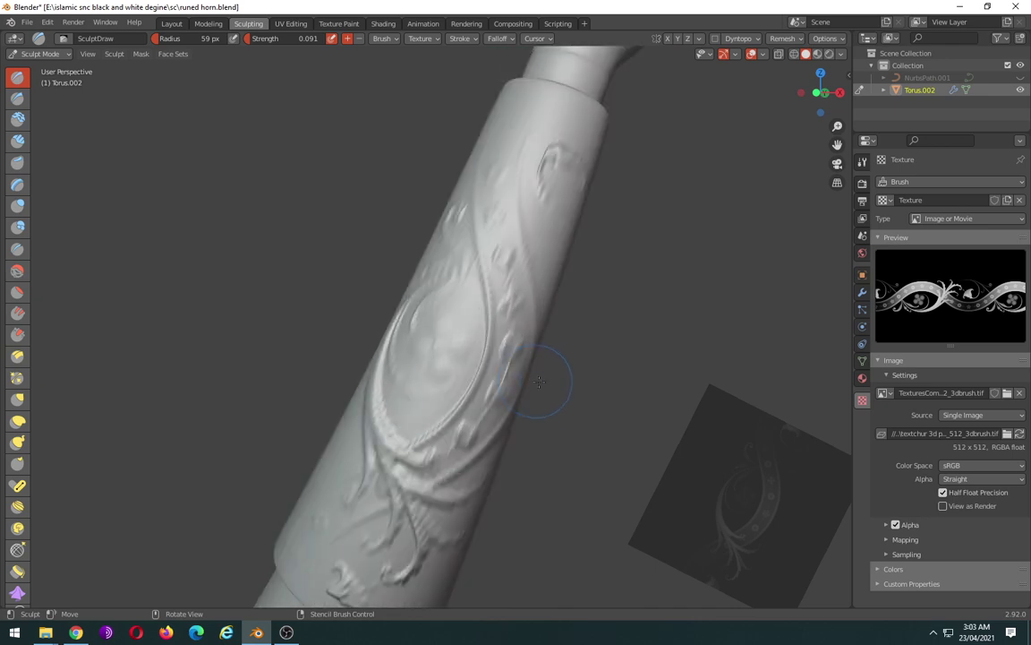
scroll(554, 385, "down", 4)
scroll(568, 389, "down", 2)
scroll(564, 387, "down", 1)
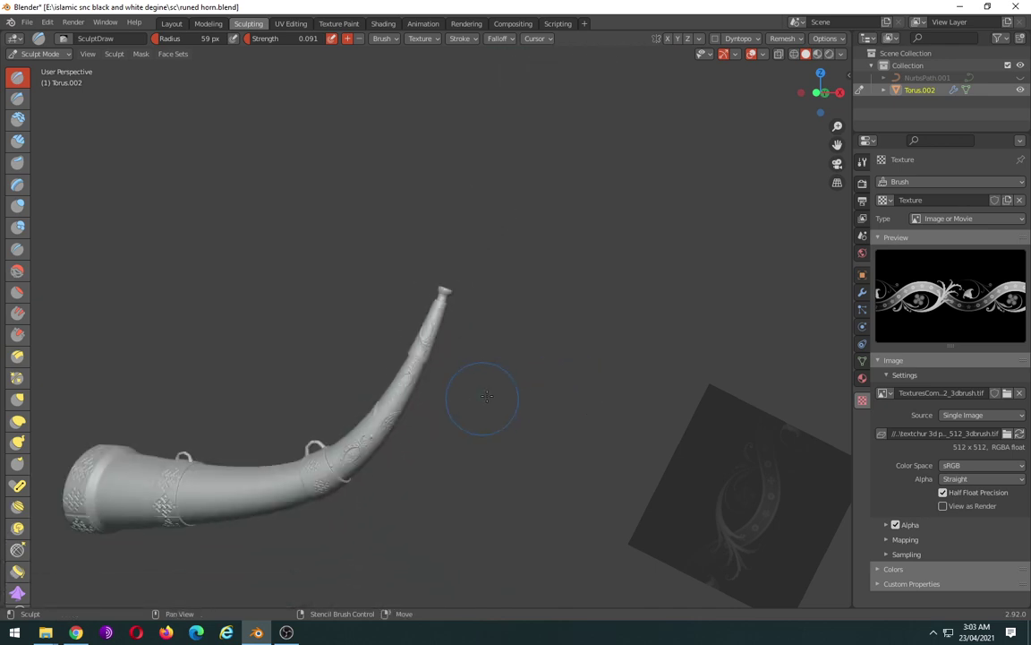
mouse_move(484, 394)
middle_mouse_down()
mouse_move(502, 385)
mouse_move(491, 378)
middle_mouse_up()
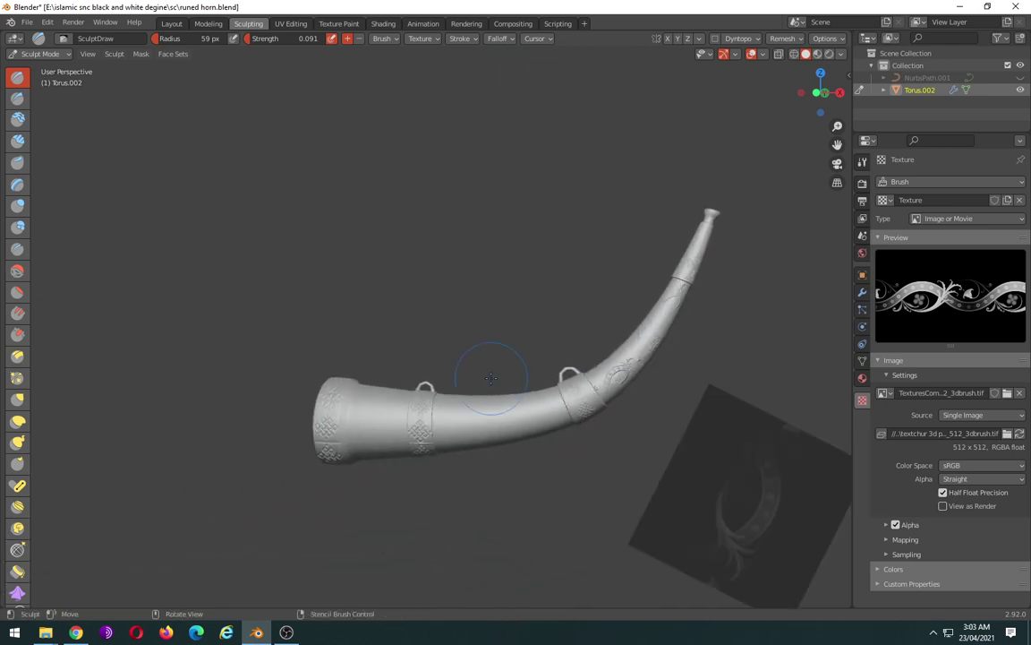
key("KP_1")
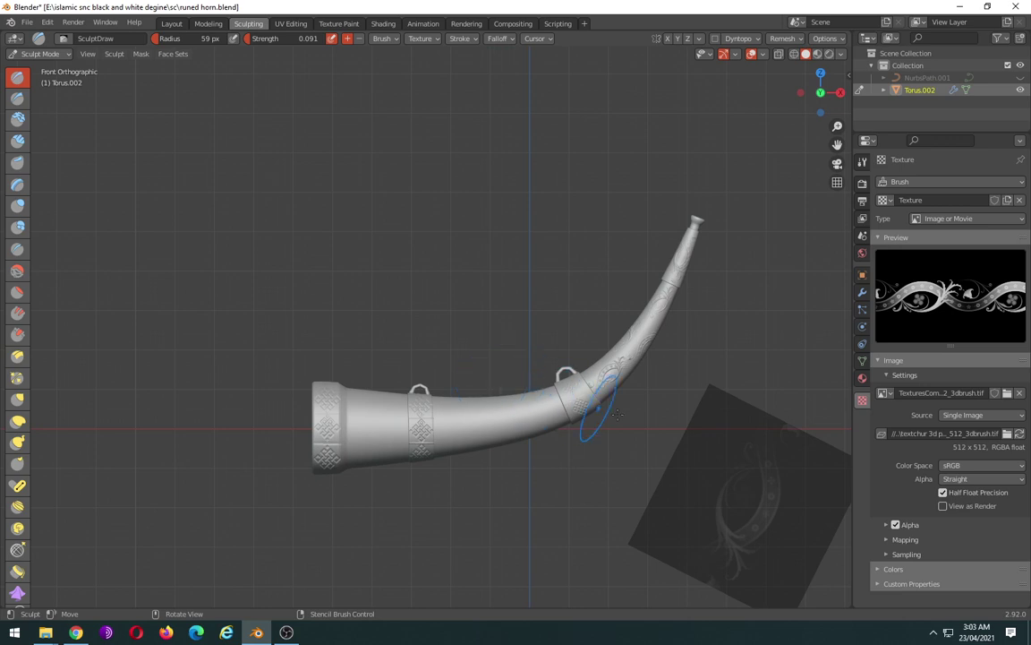
Stamp the swirling stencil ornament onto the middle of the horn.
scroll(651, 423, "up", 3)
scroll(651, 424, "up", 1)
scroll(681, 422, "down", 3, "shift")
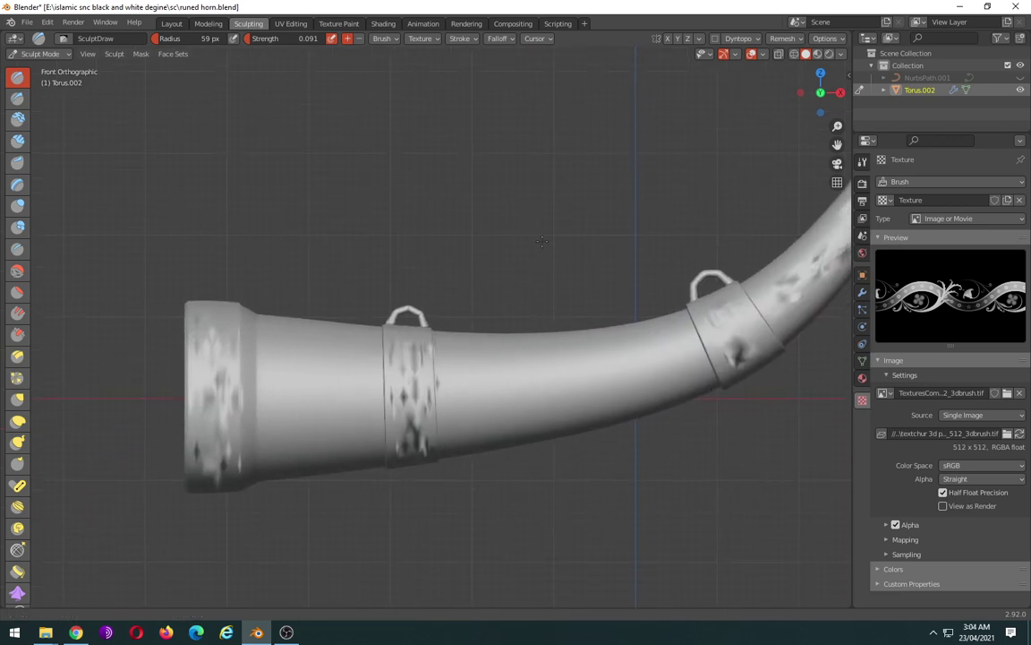
right_click_drag(738, 480, 565, 340)
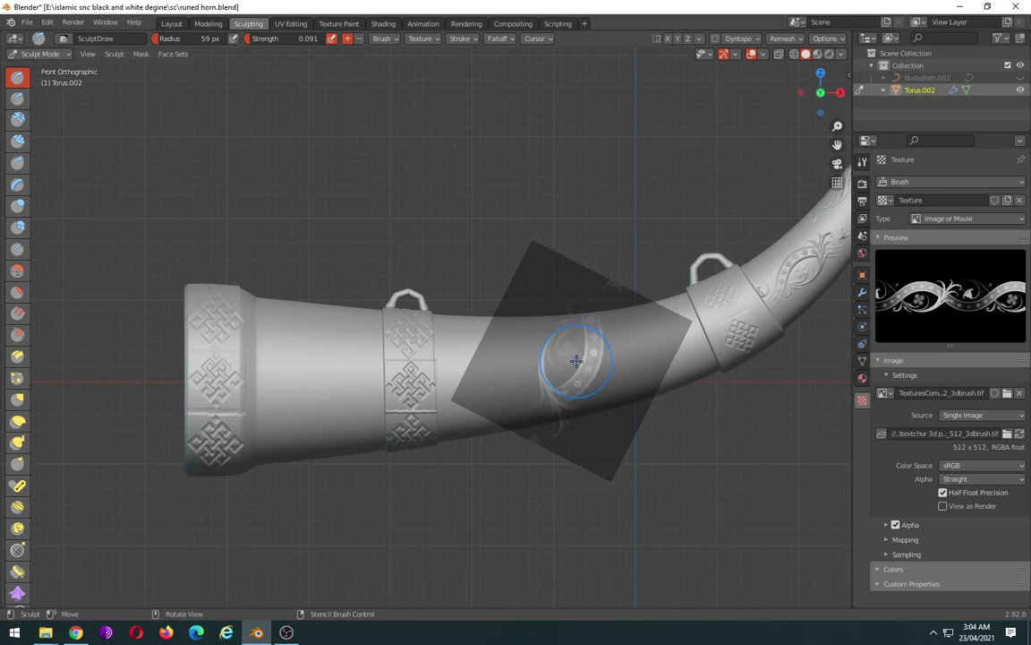
left_click_drag(577, 360, 612, 400)
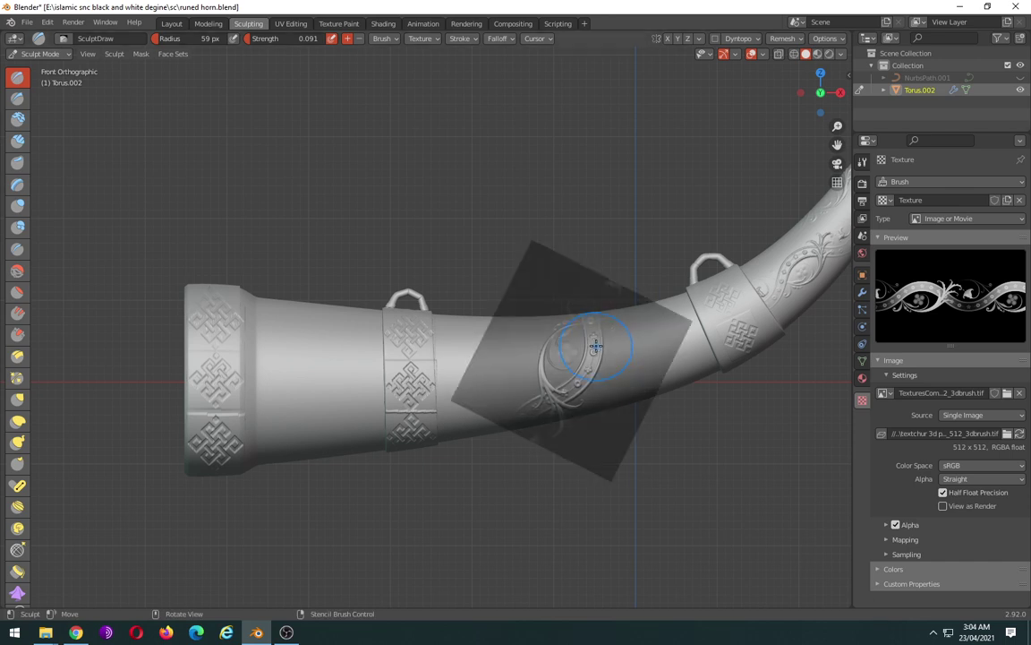
Enlarge and rotate the stencil over the wide mouth section and stamp the ornament there.
mouse_move(595, 345)
right_mouse_down()
mouse_move(310, 348)
mouse_move(380, 367)
mouse_move(396, 345)
mouse_move(404, 357)
mouse_move(239, 348)
mouse_move(261, 385)
right_mouse_up()
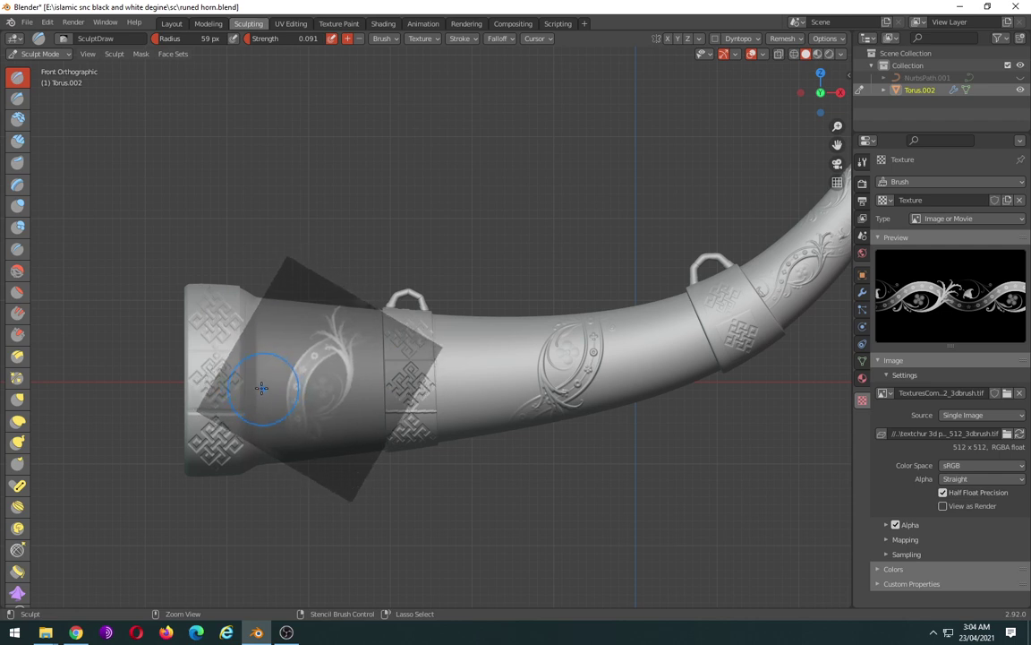
mouse_move(340, 390)
right_mouse_down("shift")
mouse_move(356, 374)
mouse_move(348, 387)
mouse_move(337, 381)
mouse_move(347, 387)
right_mouse_up("shift")
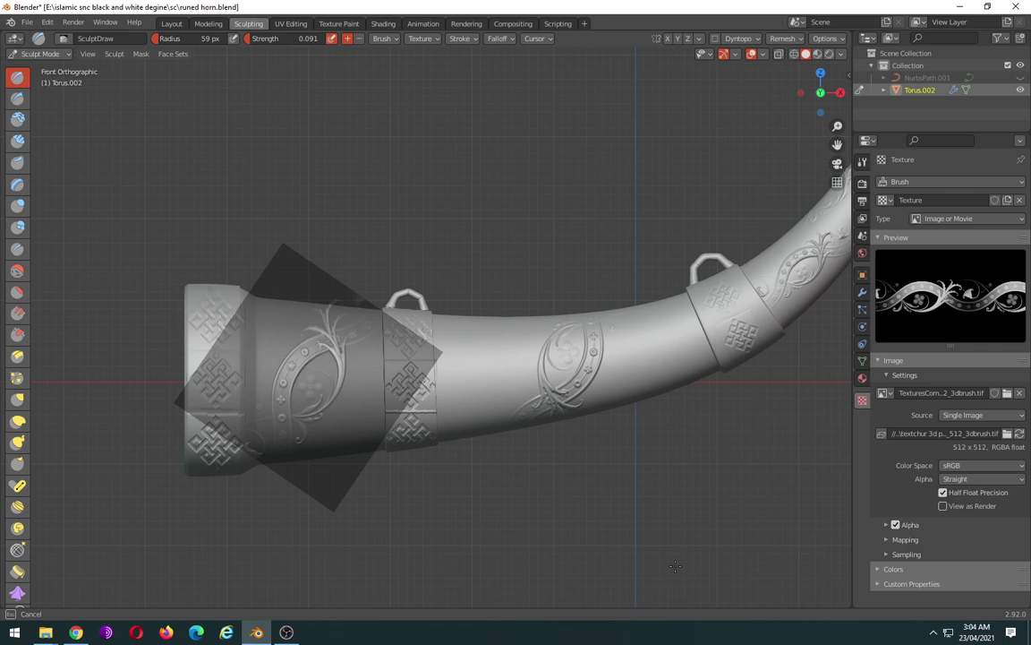
mouse_move(675, 566)
right_mouse_down()
mouse_move(349, 371)
mouse_move(130, 507)
right_mouse_up()
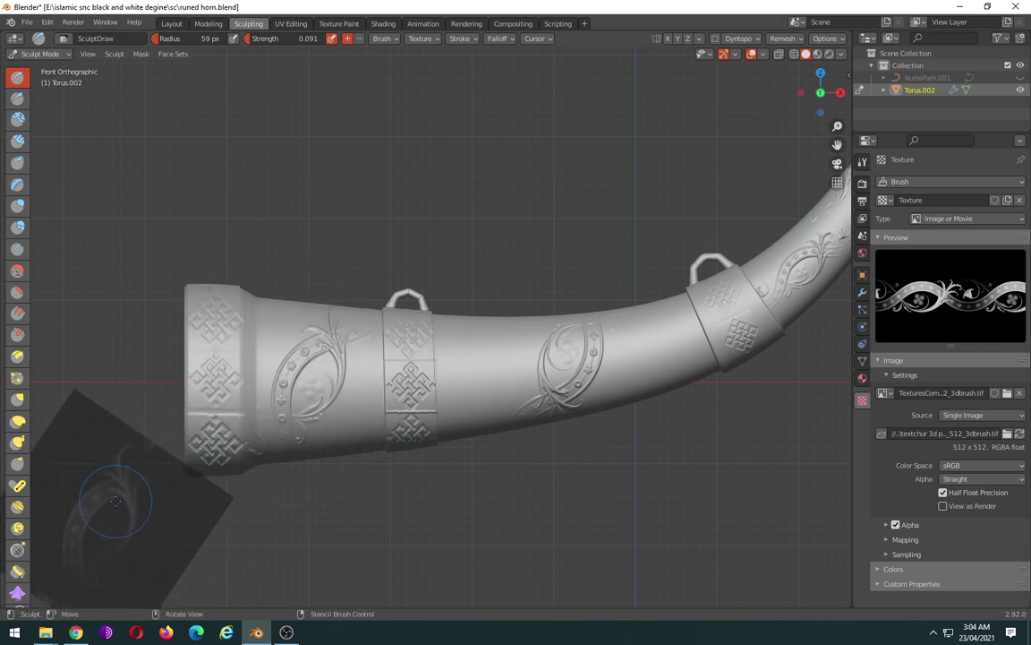
scroll(570, 374, "down", 5)
scroll(569, 374, "up", 3)
scroll(591, 387, "up", 3)
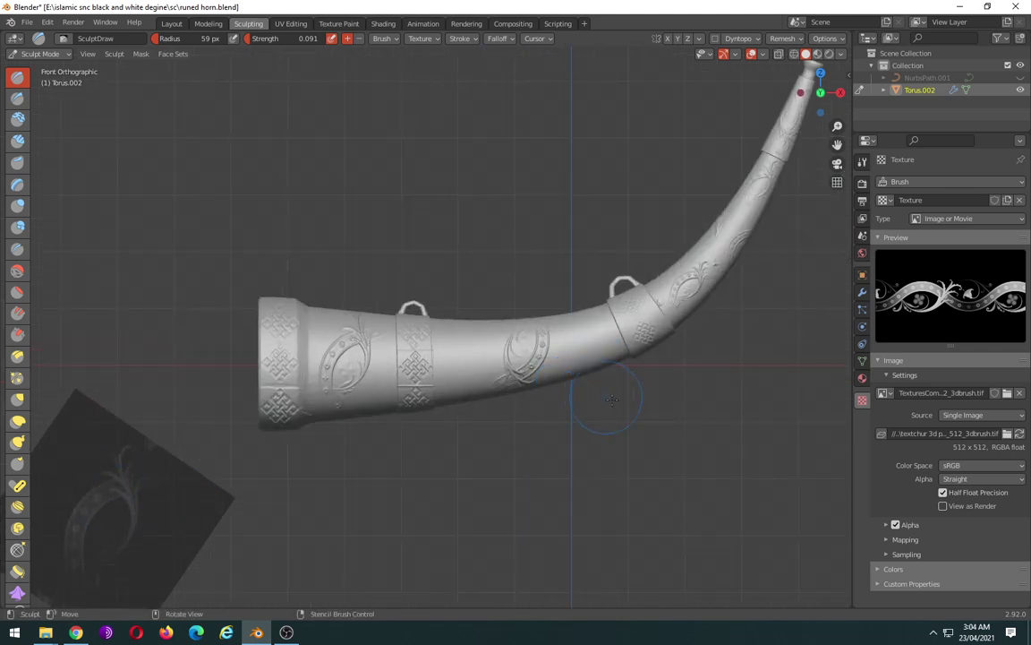
scroll(675, 405, "down", 1)
scroll(669, 411, "up", 2)
scroll(667, 398, "down", 2)
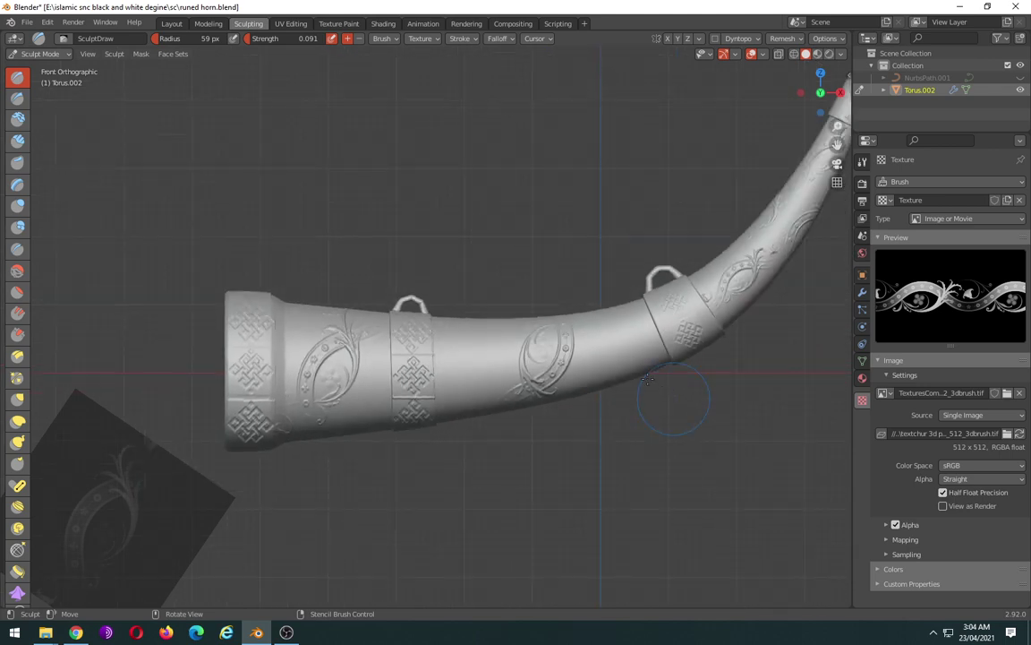
Orbit and pan to inspect the stamped horn from perspective and side-on angles.
mouse_move(667, 421)
middle_mouse_down()
mouse_move(663, 387)
mouse_move(710, 400)
middle_mouse_up()
mouse_move(565, 387)
middle_mouse_down()
mouse_move(658, 392)
mouse_move(503, 396)
middle_mouse_up()
scroll(575, 380, "down", 1)
scroll(602, 393, "down", 1)
scroll(503, 397, "up", 1)
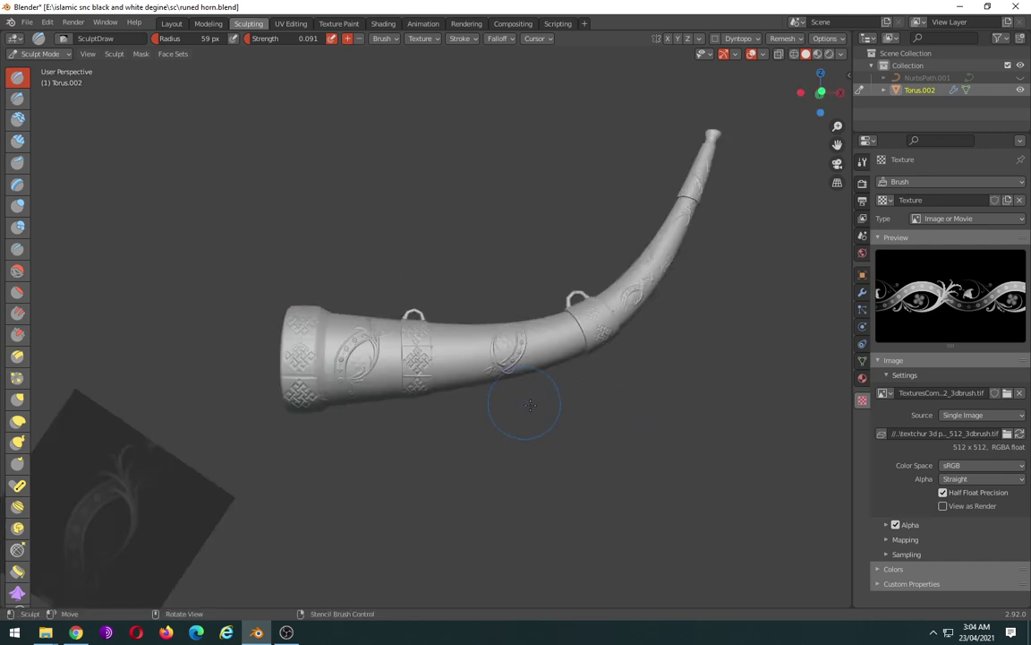
scroll(525, 403, "up", 1)
scroll(617, 420, "up", 2)
scroll(621, 421, "down", 1)
middle_click_drag(643, 415, 584, 411, "shift")
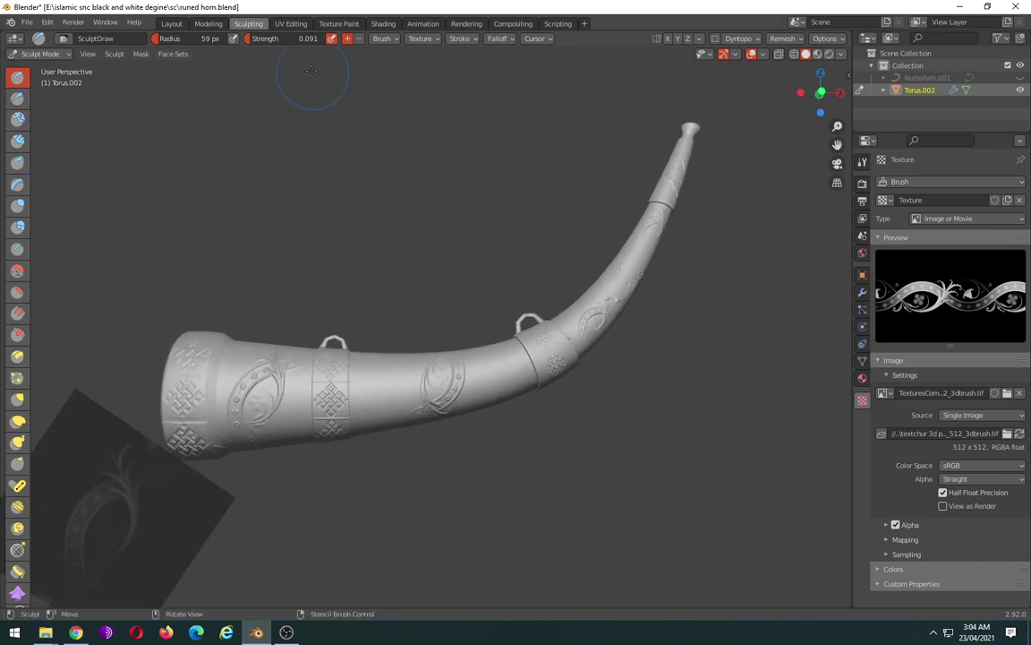
Go to the Modeling workspace in Object Mode and open the viewport shading settings.
left_click(207, 25)
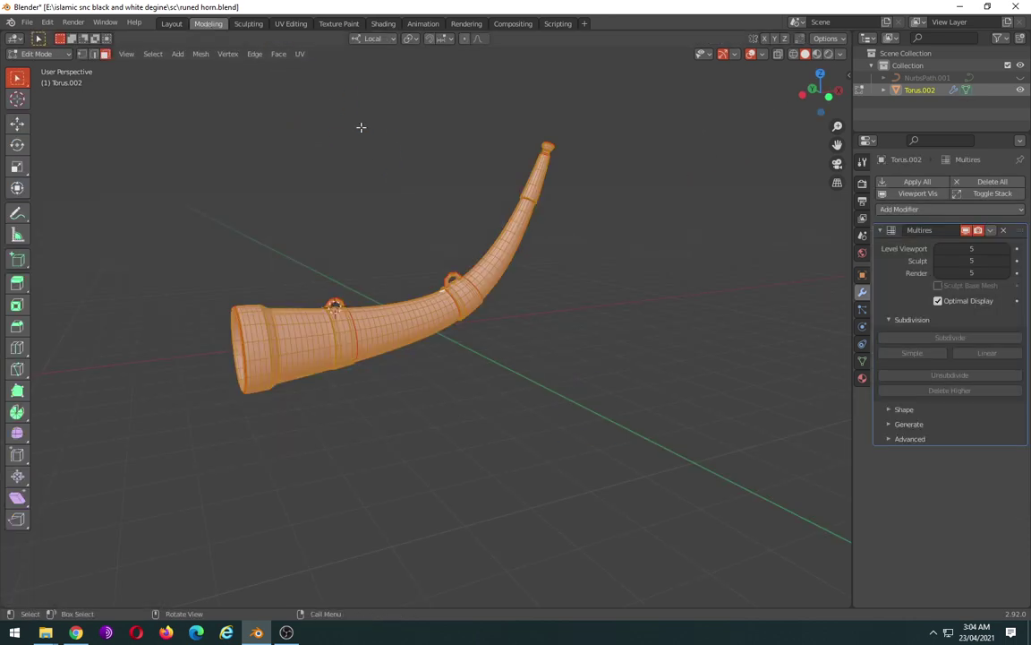
scroll(537, 224, "up", 1)
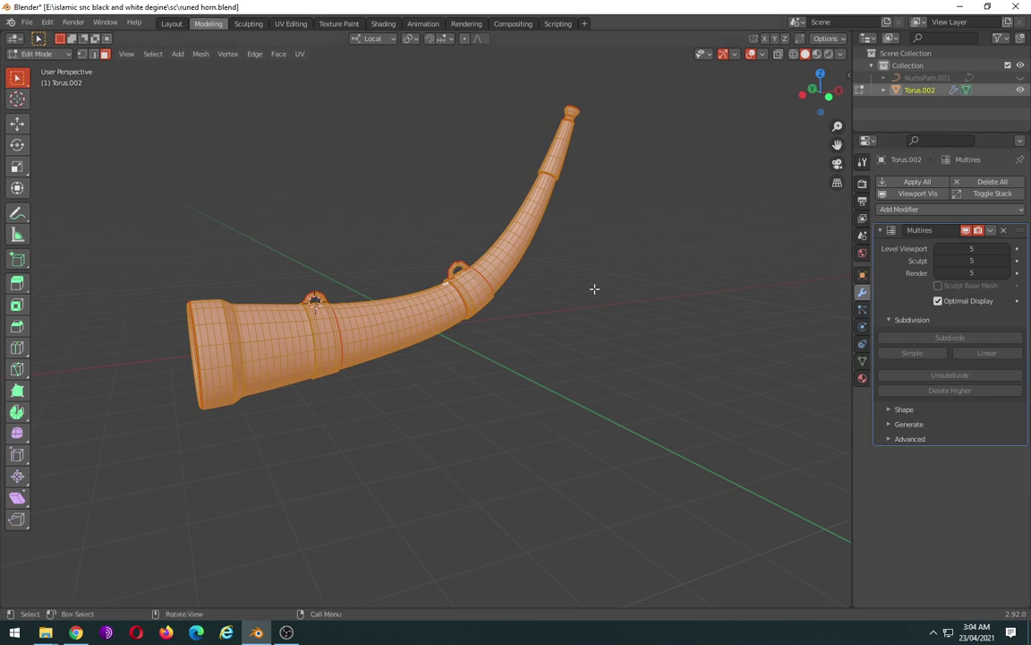
scroll(587, 288, "up", 1)
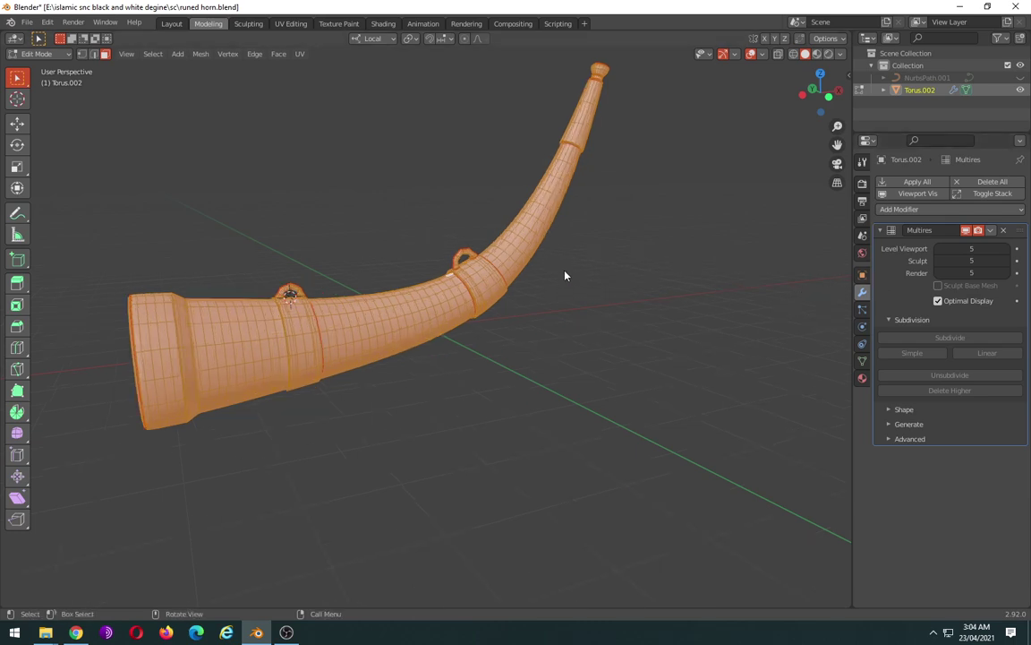
key("Tab")
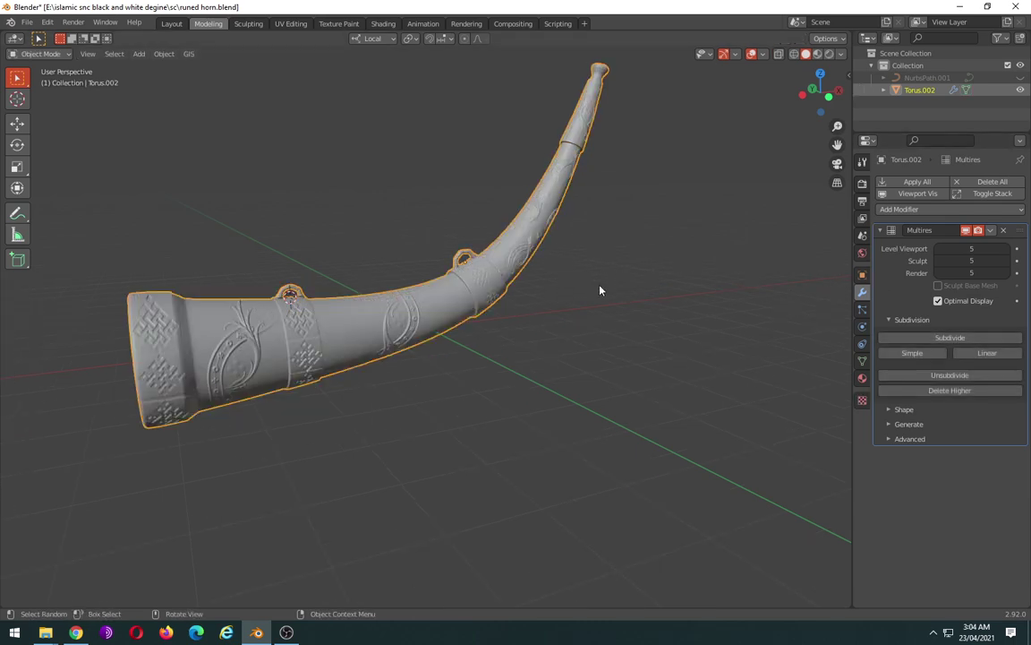
scroll(598, 288, "up", 2)
mouse_move(599, 288)
middle_mouse_down()
mouse_move(536, 242)
mouse_move(573, 279)
mouse_move(597, 276)
middle_mouse_up()
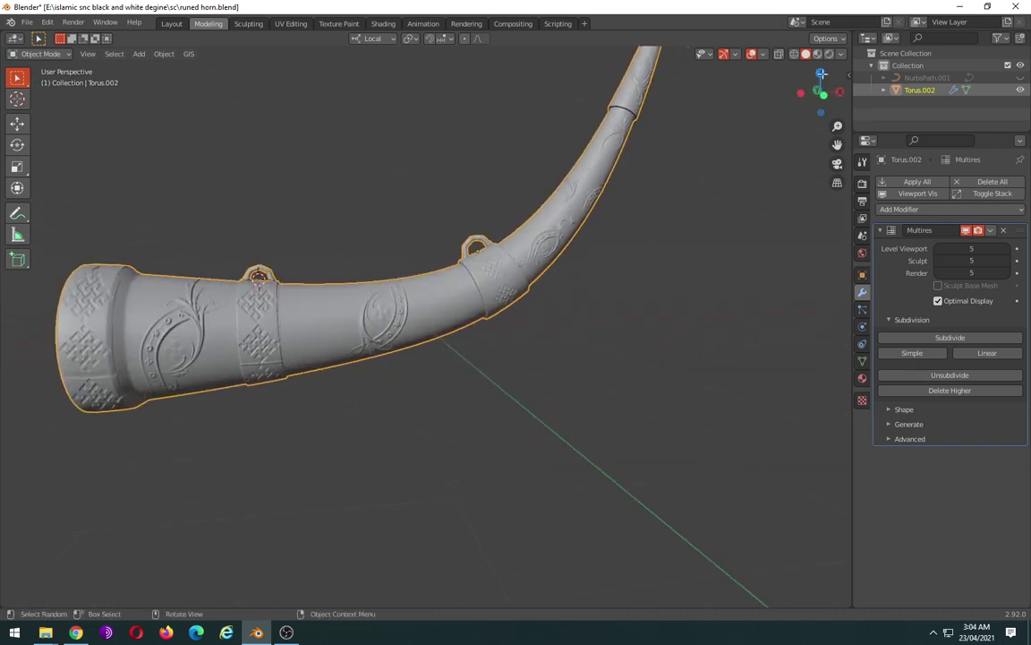
left_click(842, 55)
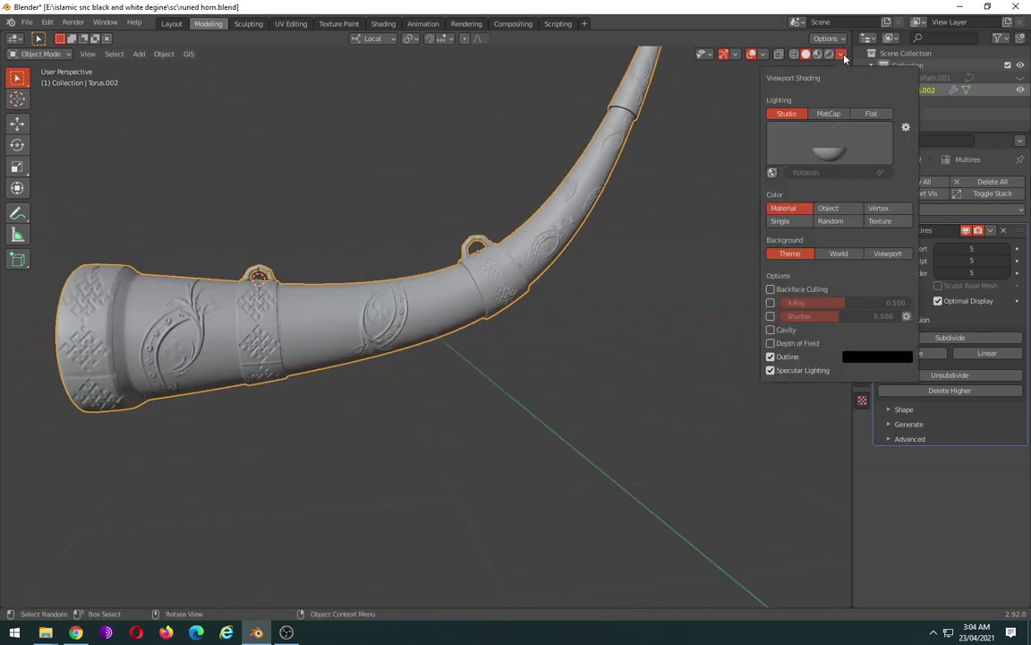
Enable Cavity shading with Ridge 2.000 and Valley 1.383.
left_click(771, 330)
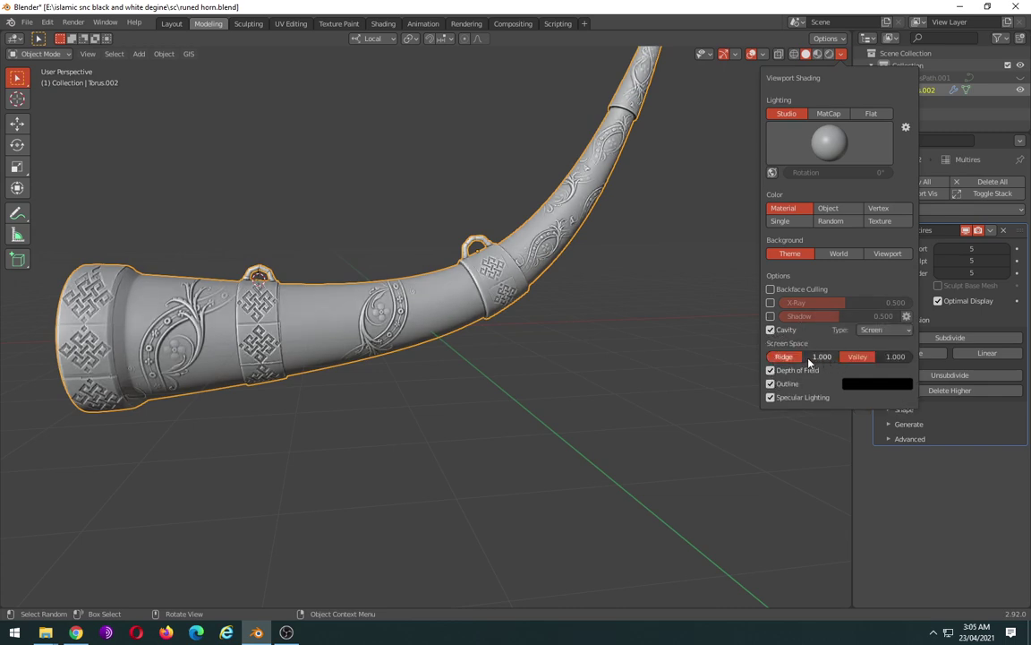
left_click_drag(809, 357, 895, 356)
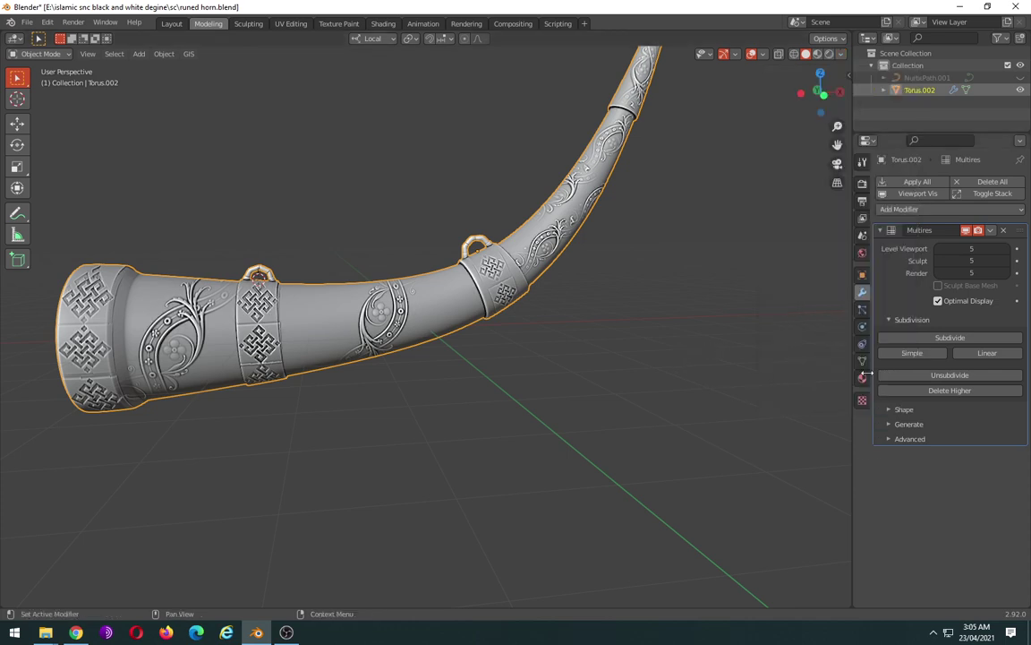
Turn on Bloom and Screen Space Reflections in the render settings.
left_click(862, 161)
left_click(862, 183)
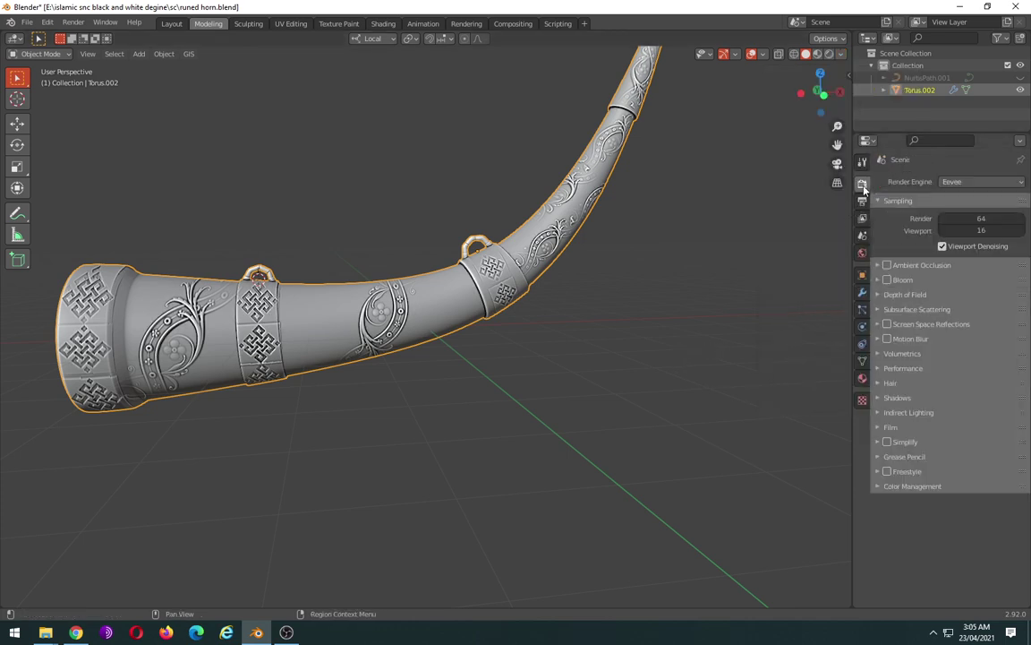
left_click(887, 279)
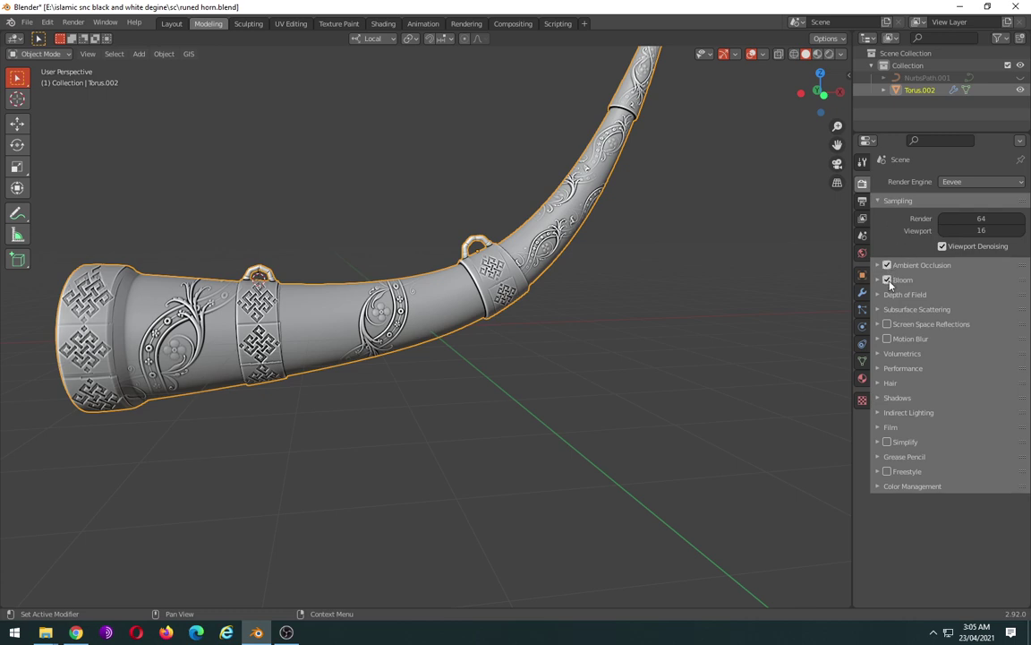
left_click(890, 327)
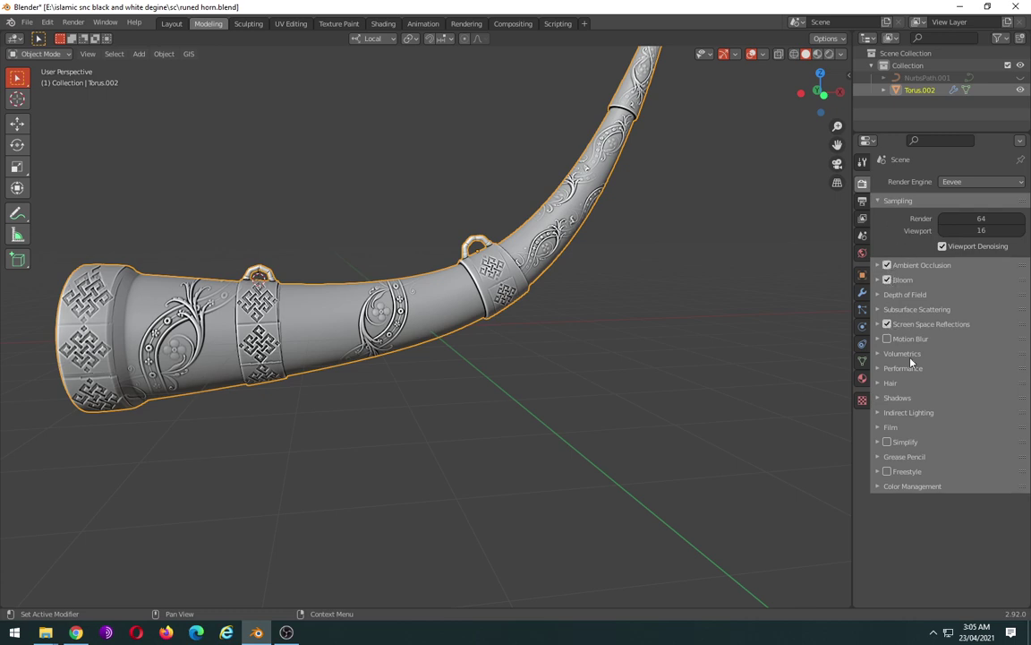
Set the Color Management Look to Very High Contrast with the Filmic view transform.
left_click(910, 486)
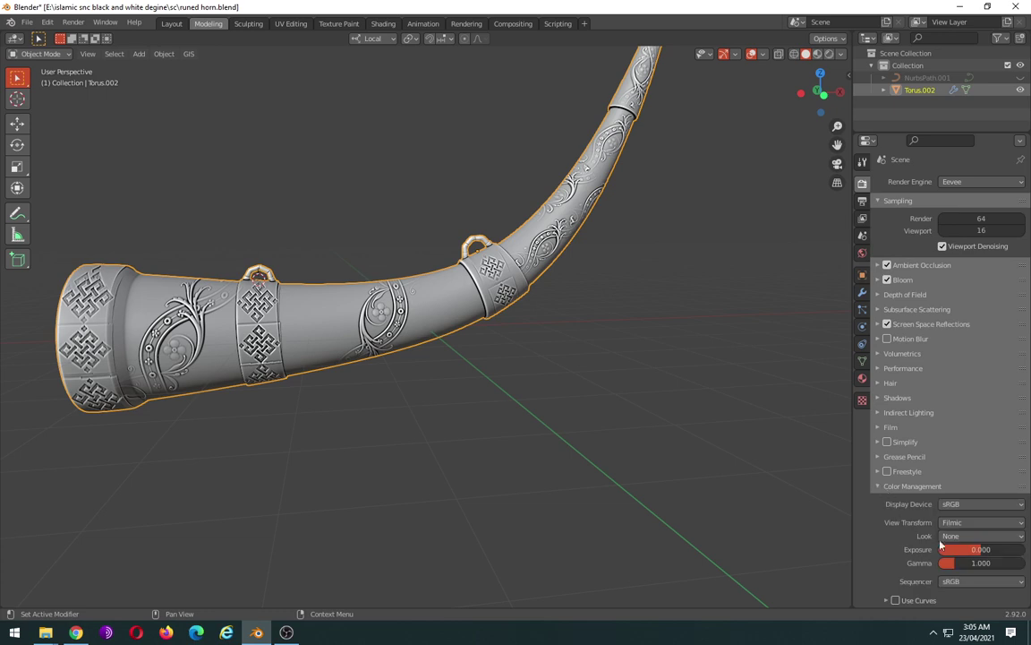
left_click(967, 582)
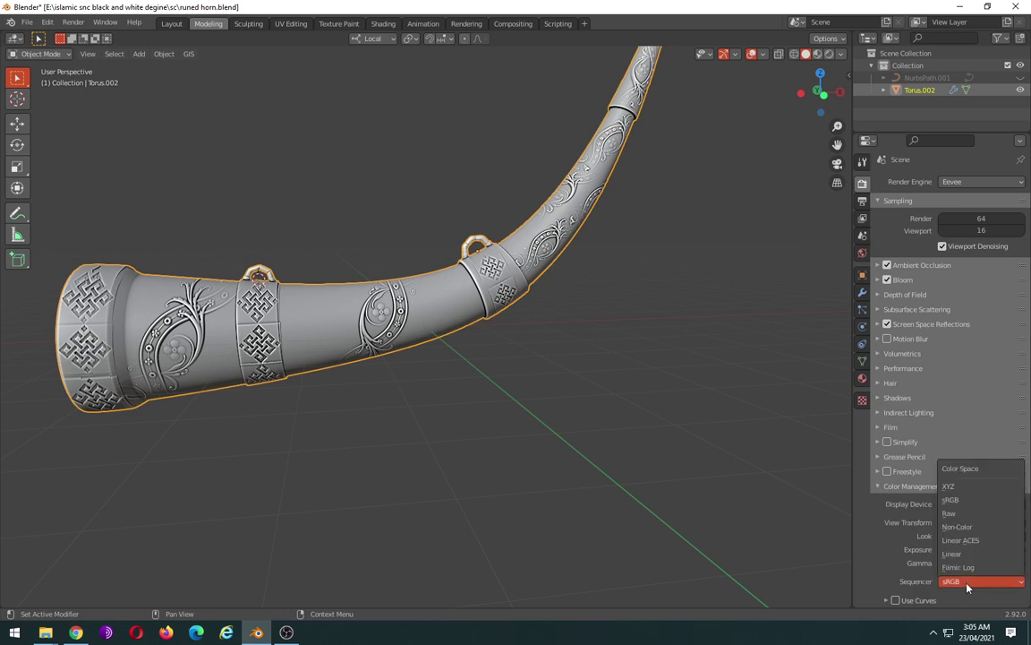
left_click(968, 535)
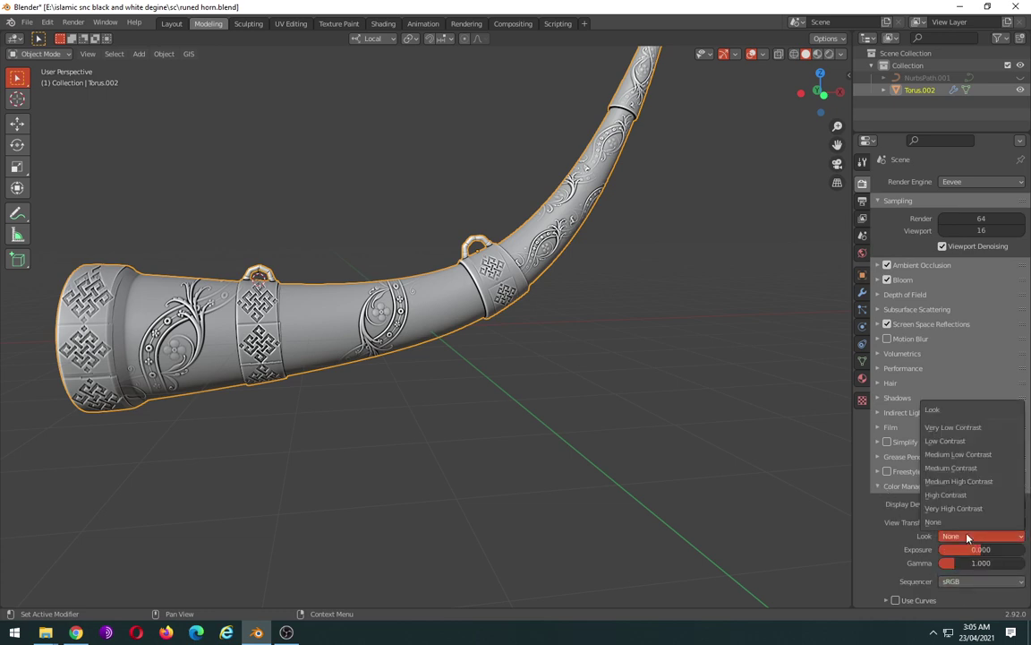
left_click(904, 507)
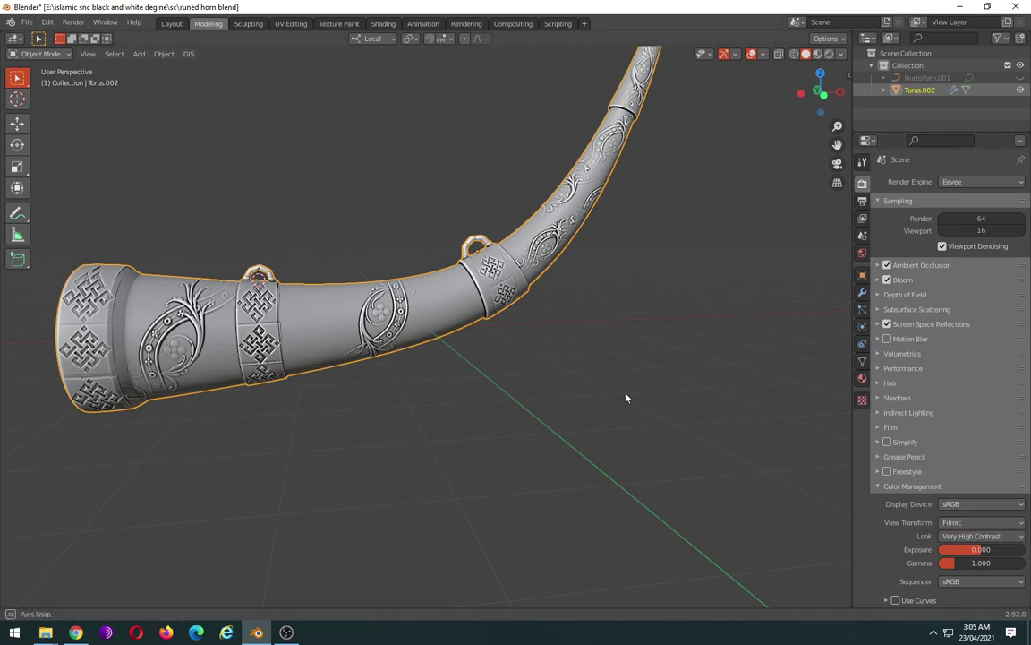
mouse_move(626, 396)
middle_mouse_down()
mouse_move(684, 423)
mouse_move(758, 414)
mouse_move(782, 380)
mouse_move(833, 396)
mouse_move(583, 390)
mouse_move(581, 410)
mouse_move(605, 410)
mouse_move(538, 381)
mouse_move(299, 395)
mouse_move(562, 384)
middle_mouse_up()
Frame the horn side-on in Front Orthographic view with wireframe shading showing its edge loops.
scroll(271, 404, "up", 4)
scroll(394, 392, "up", 2)
scroll(394, 394, "up", 2)
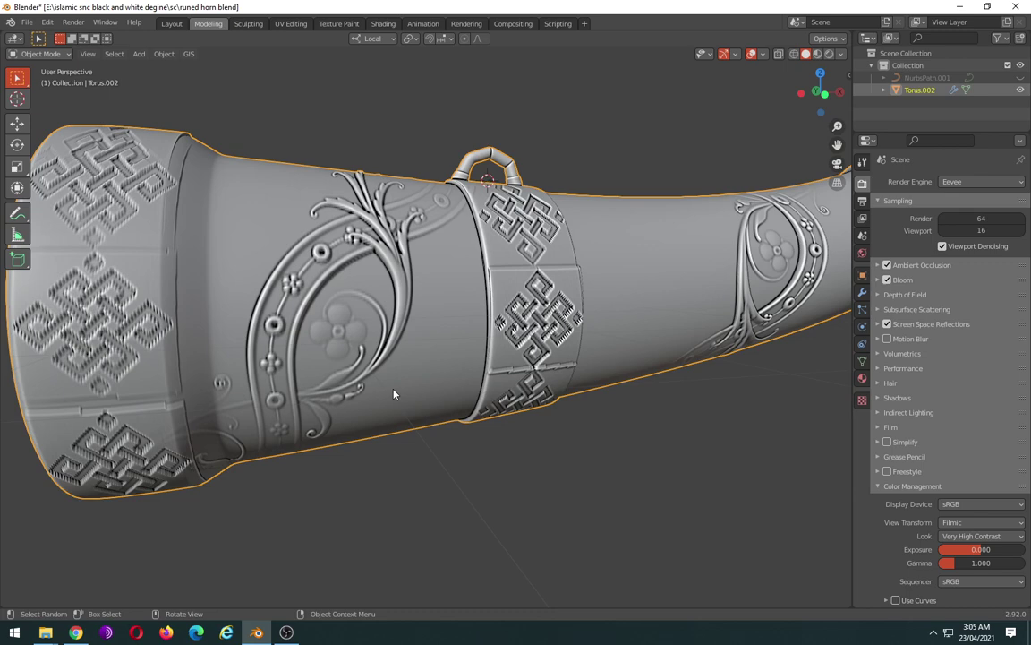
scroll(394, 394, "down", 2)
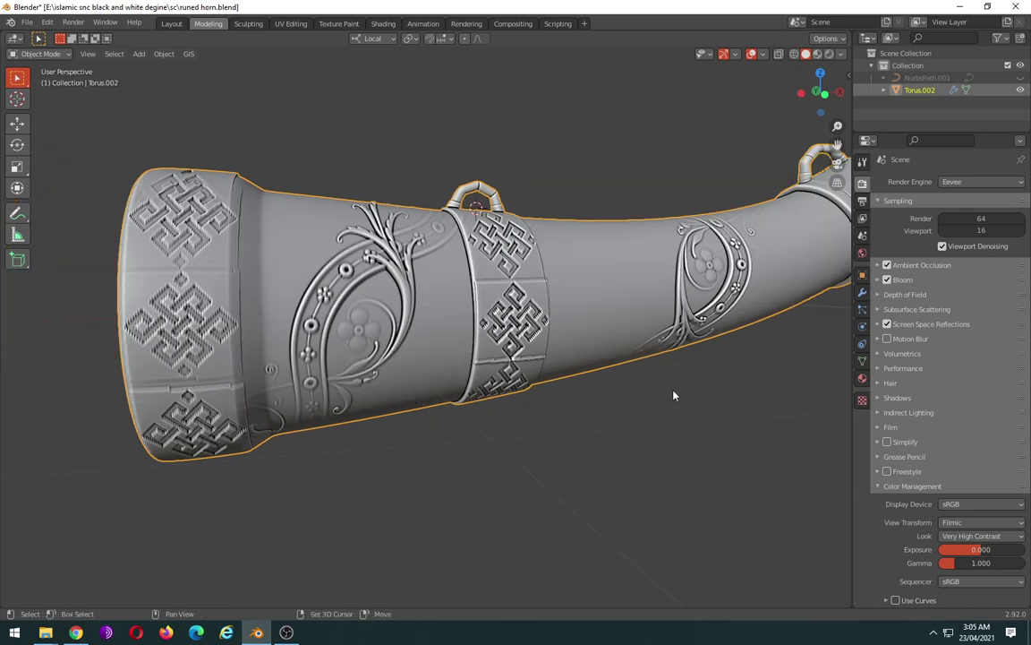
middle_click_drag(675, 394, 394, 452, "shift")
scroll(575, 409, "down", 3)
scroll(568, 415, "down", 1)
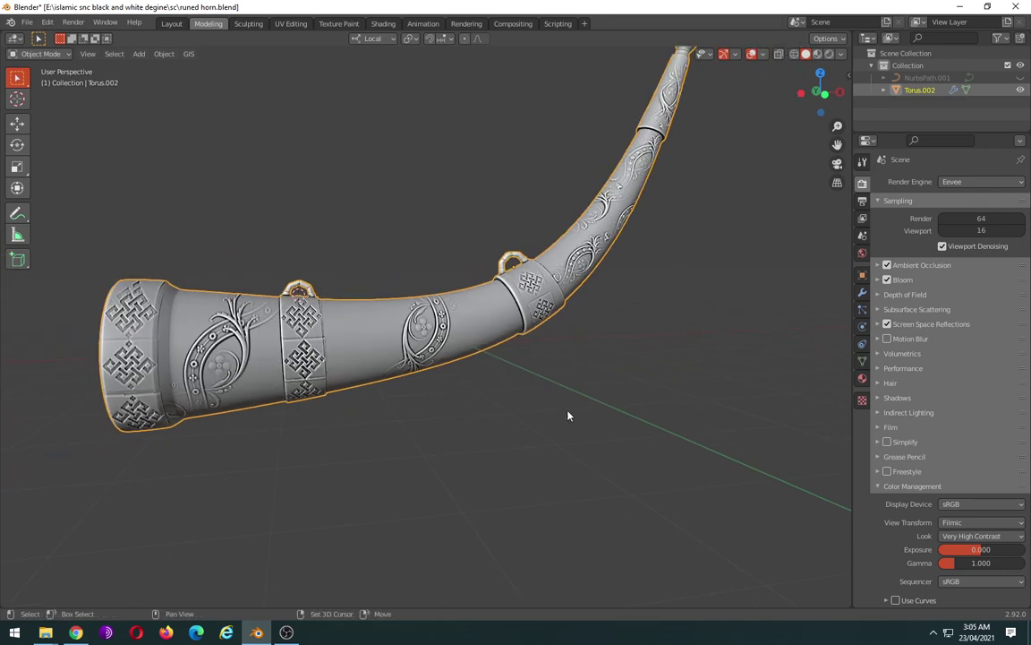
mouse_move(569, 415)
middle_mouse_down()
mouse_move(552, 446)
mouse_move(563, 436)
middle_mouse_up()
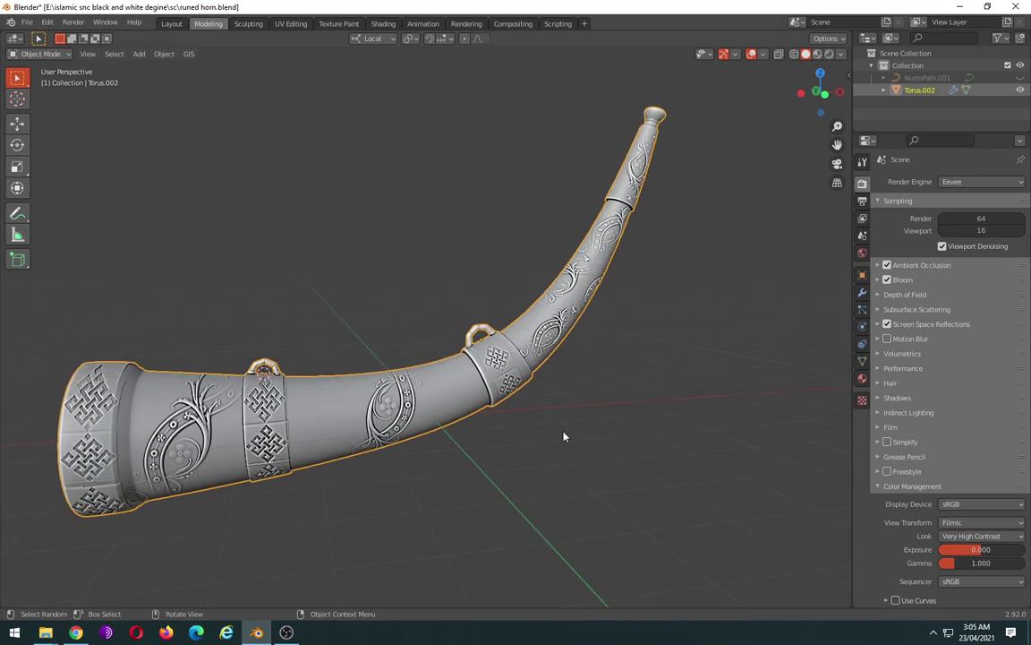
key("KP_1")
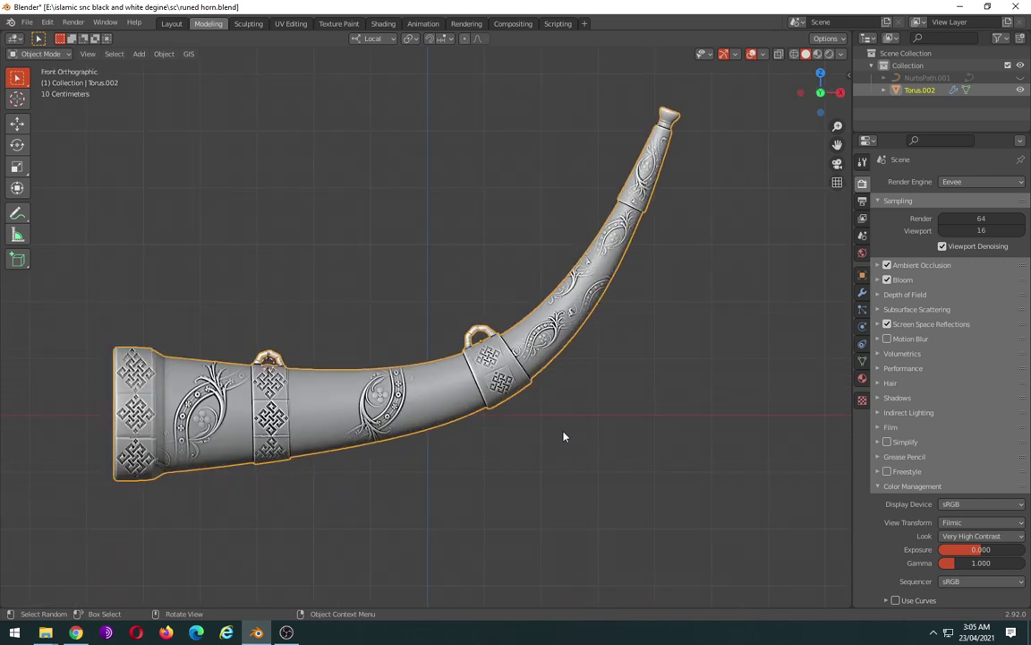
key("shift+z")
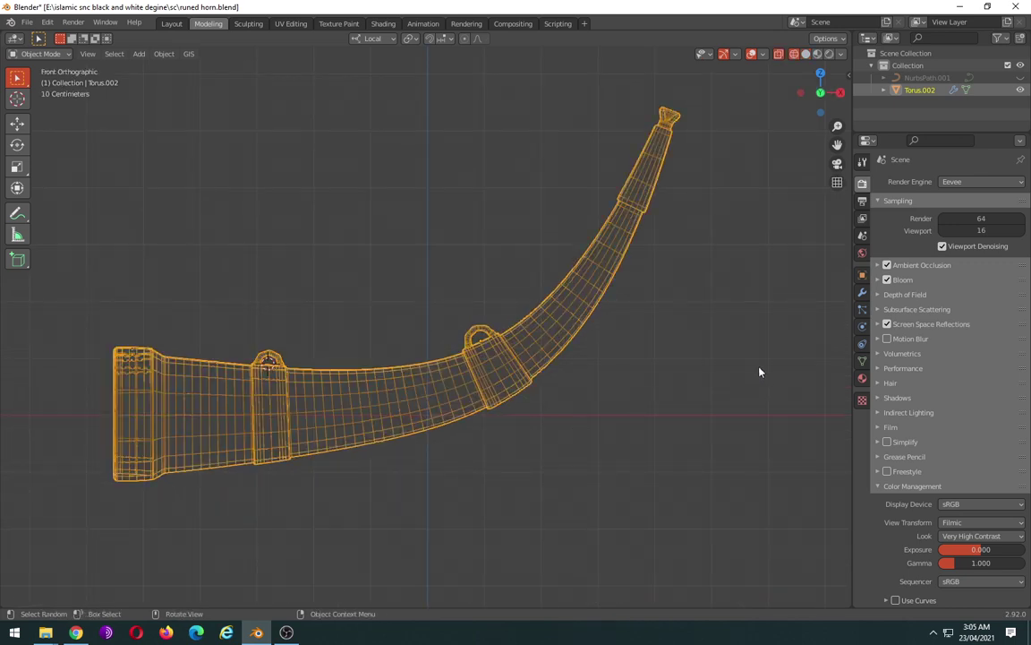
Show Material.001's surface settings and split the viewport into two stacked 3D views.
left_click(862, 377)
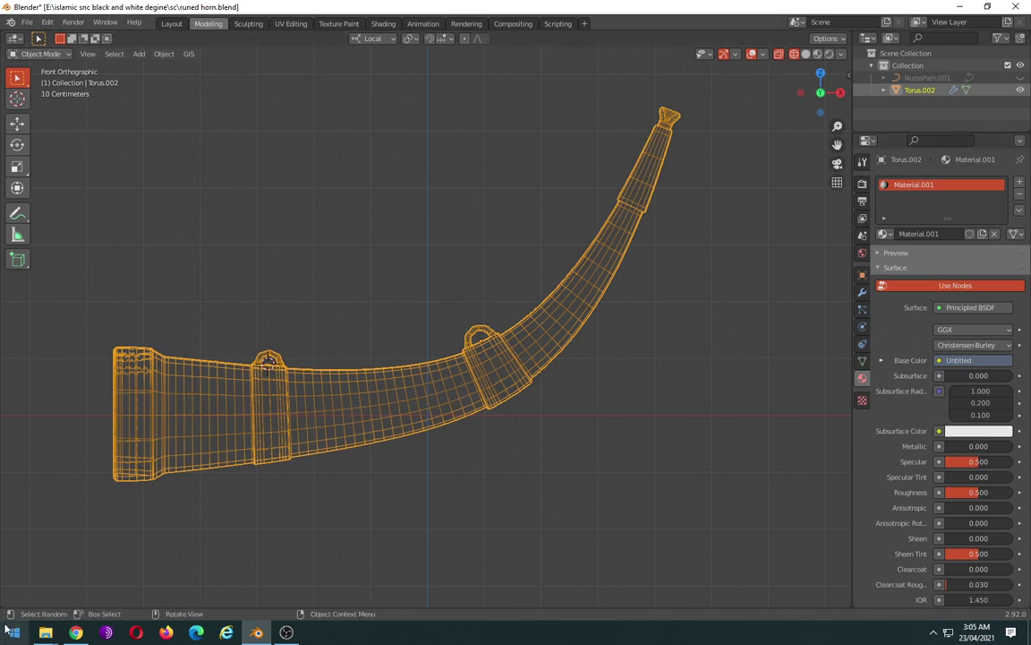
mouse_move(4, 605)
left_mouse_down()
mouse_move(61, 333)
mouse_move(54, 317)
left_mouse_up()
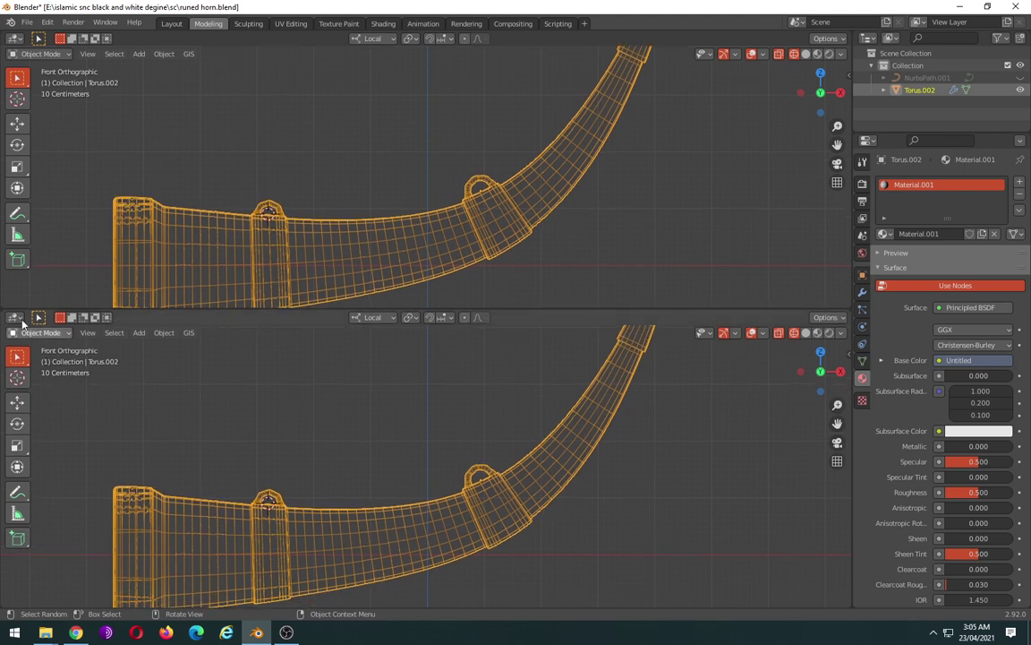
Turn the lower view into a Shader Editor and delete Material.001's Image Texture node.
left_click(14, 317)
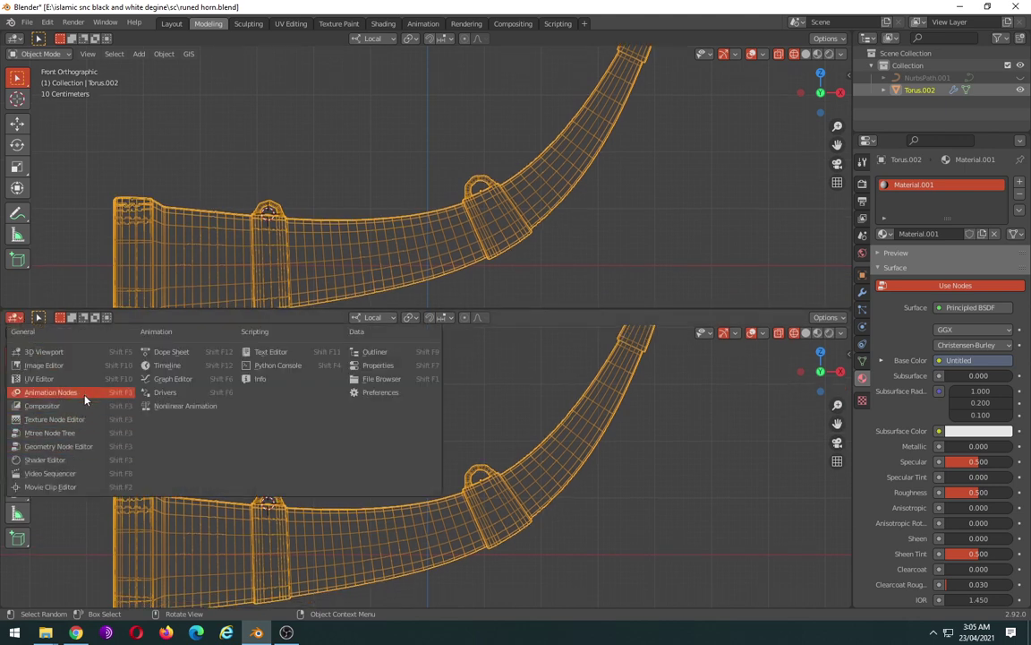
left_click(65, 461)
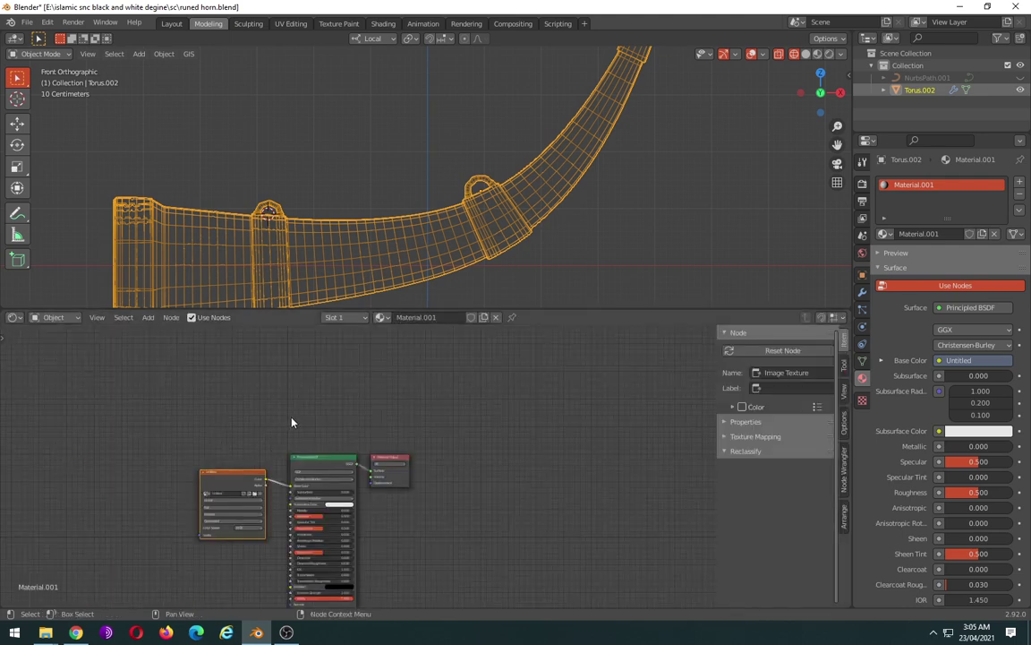
key("Home")
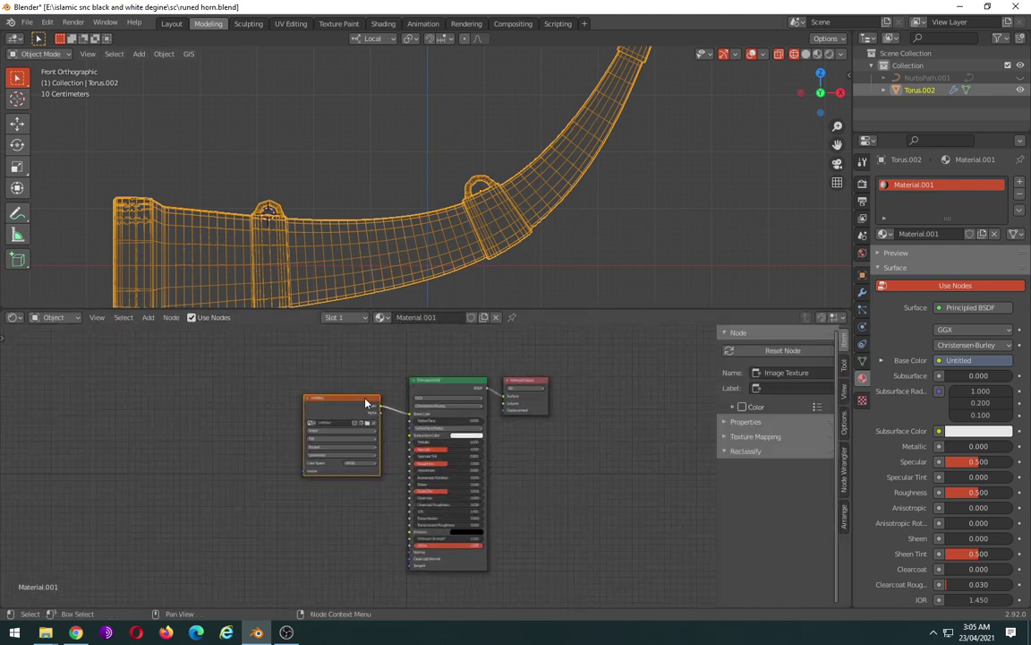
key("x")
scroll(491, 389, "up", 1)
scroll(493, 390, "up", 1)
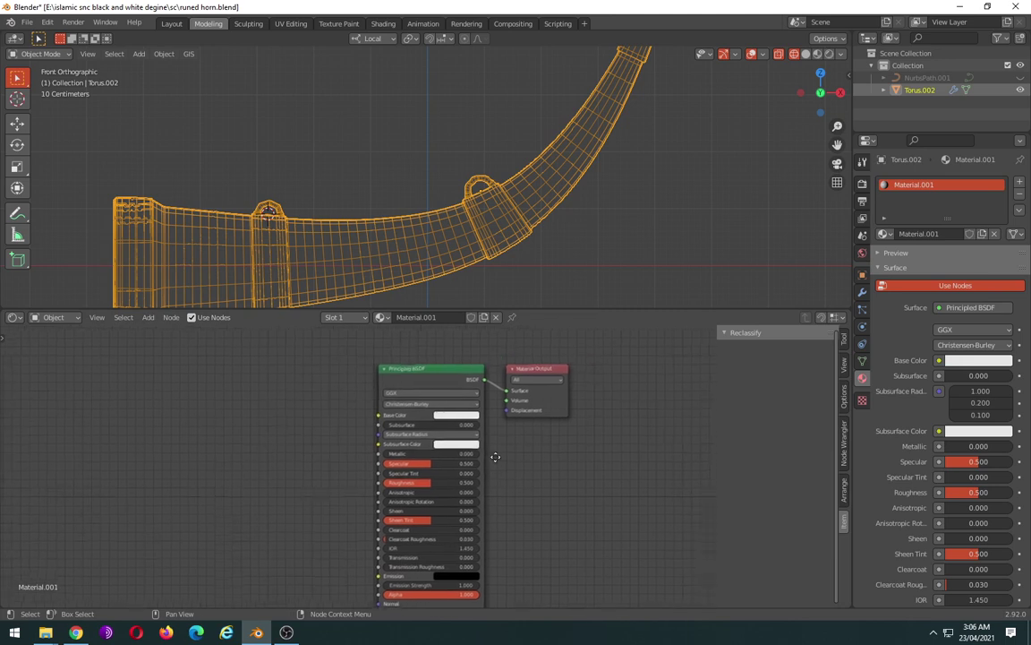
Set Material.001's Principled BSDF base colour to magenta.
left_click(805, 54)
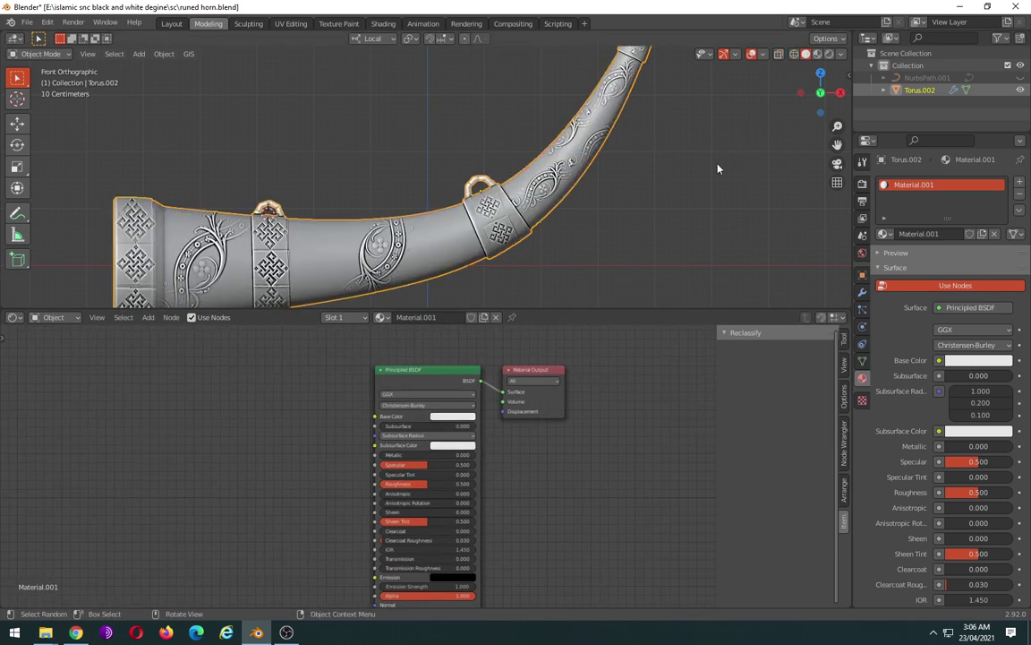
left_click(451, 417)
left_click(436, 308)
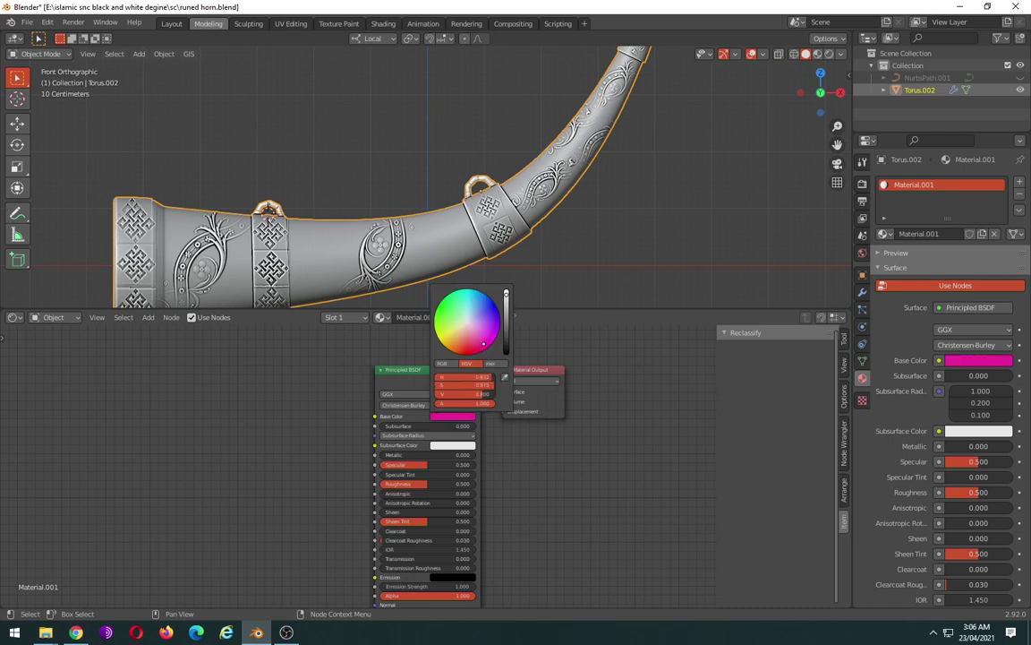
middle_click_drag(533, 477, 546, 462)
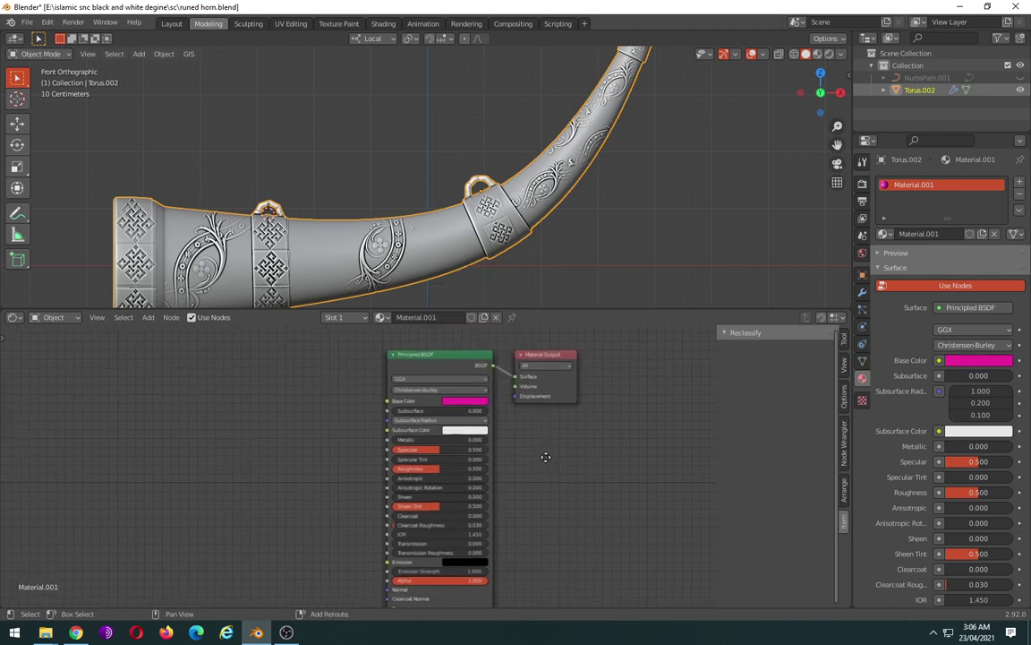
Preview the magenta horn in Material Preview shading, then enter Edit Mode.
left_click(816, 54)
scroll(592, 225, "down", 2)
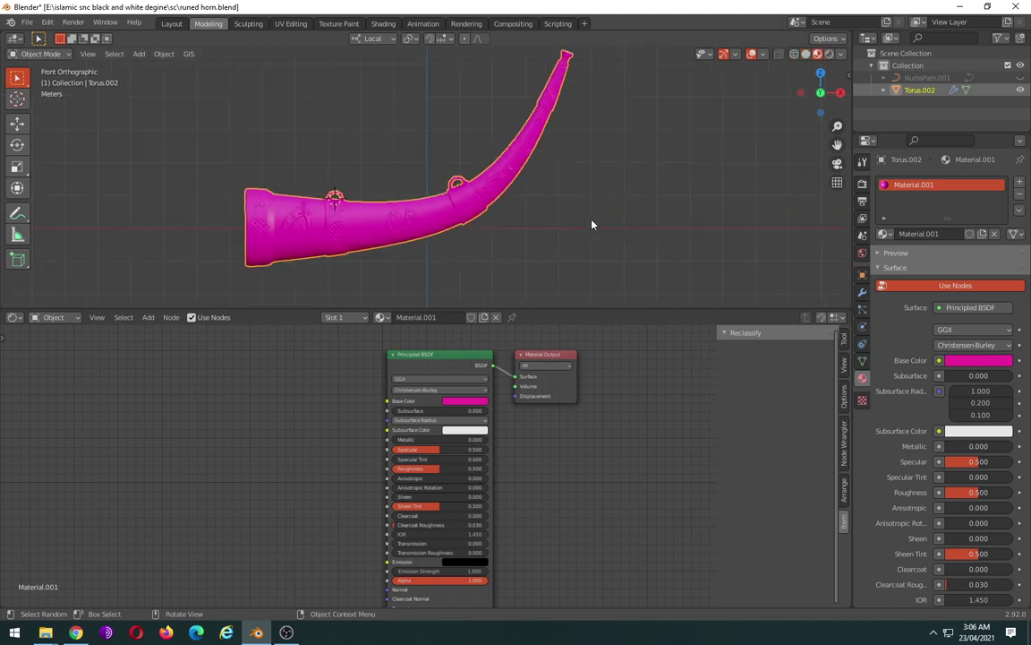
scroll(404, 236, "down", 1)
scroll(403, 236, "up", 2)
scroll(537, 154, "down", 1)
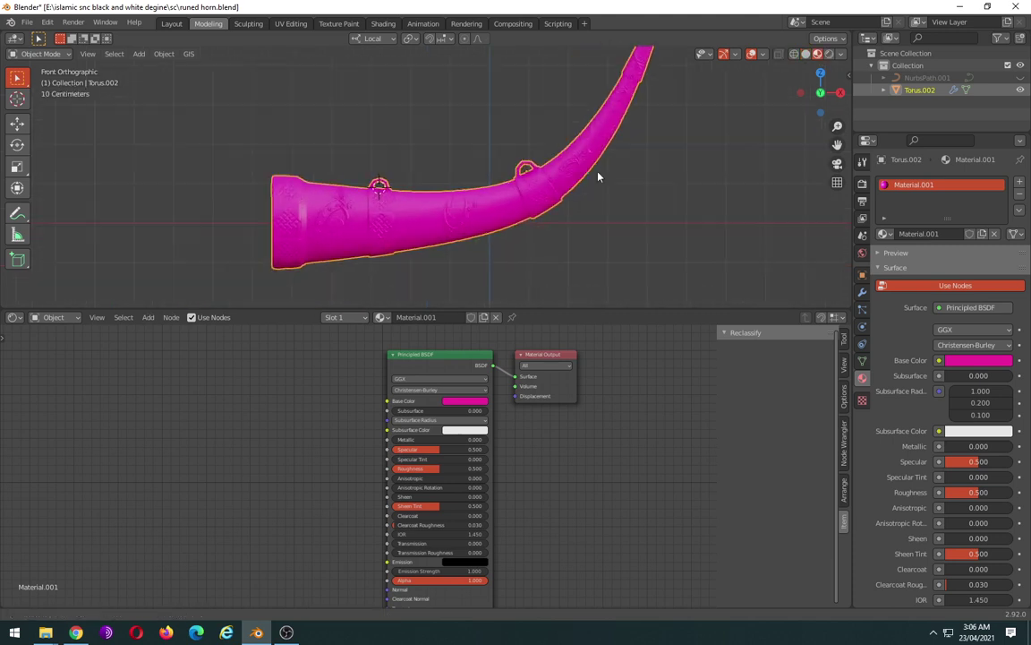
scroll(471, 211, "up", 3)
scroll(451, 216, "up", 1)
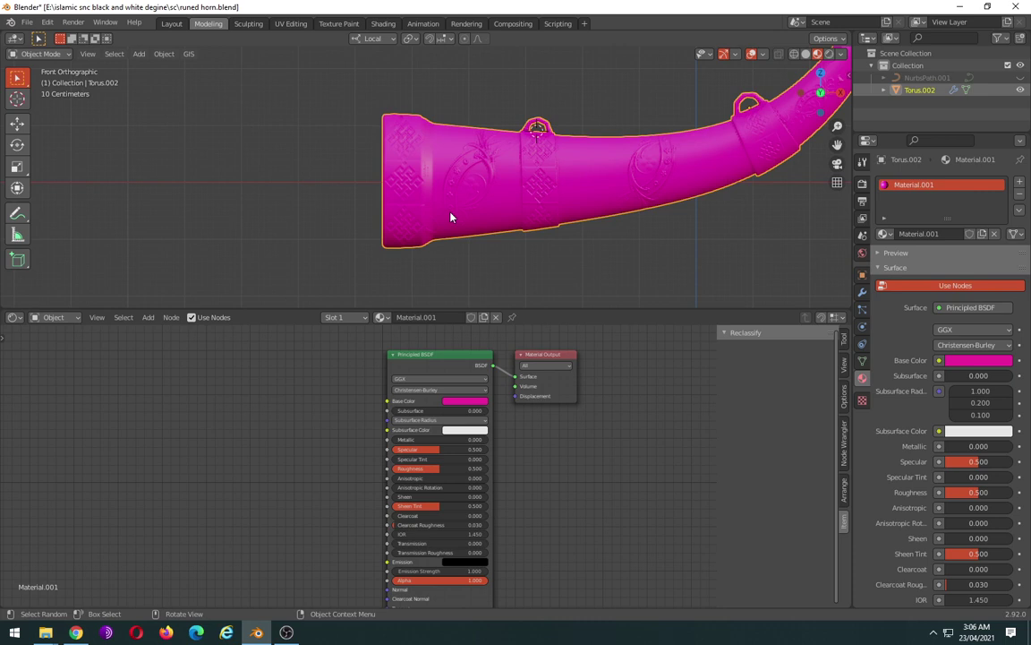
scroll(439, 216, "up", 1)
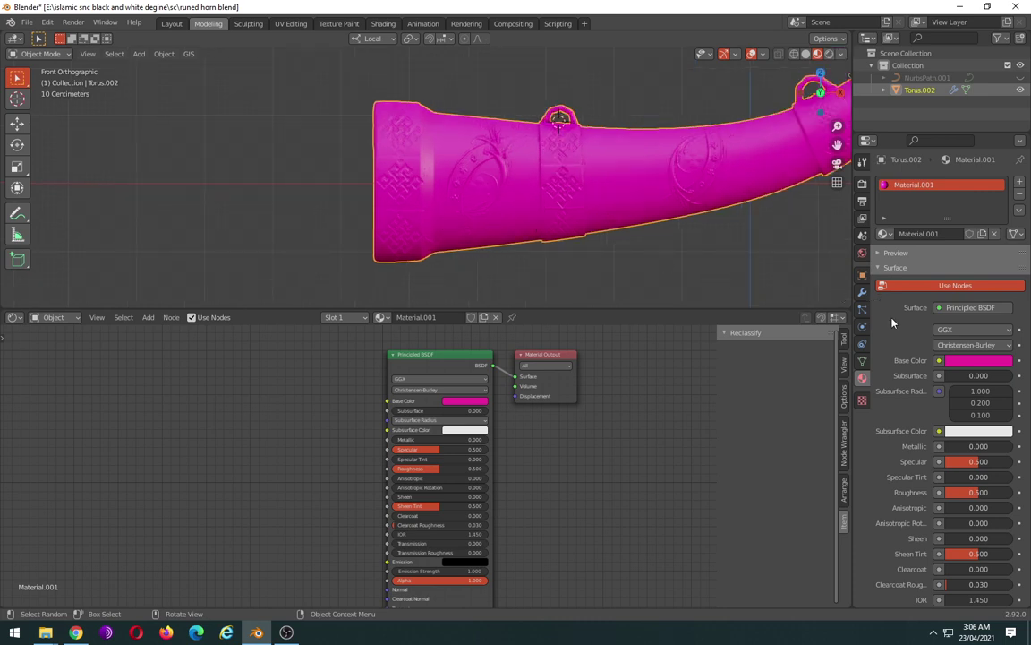
scroll(898, 327, "down", 3)
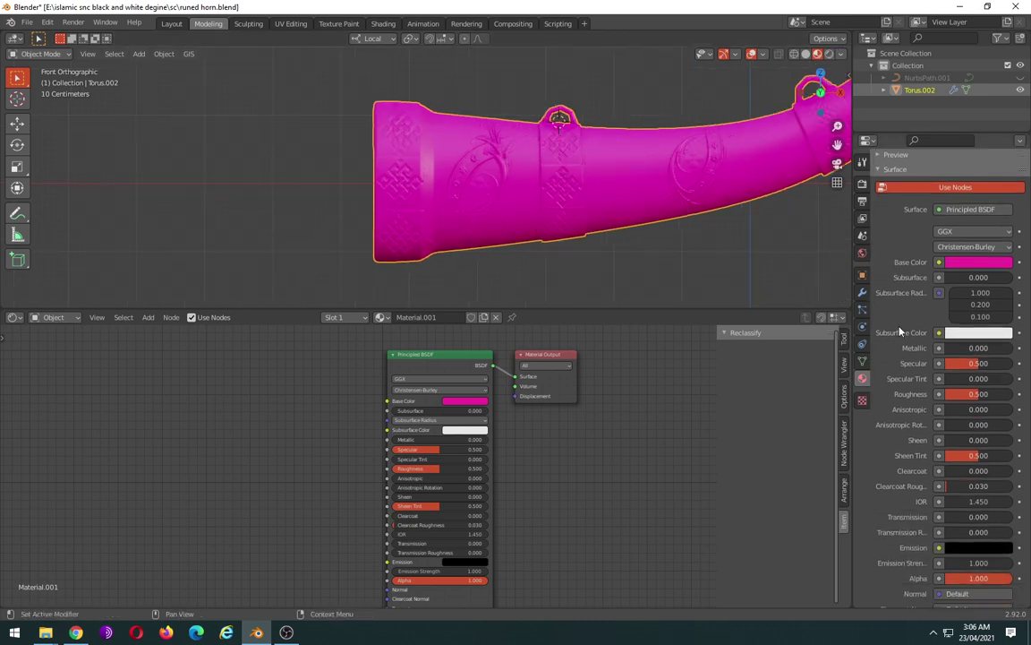
scroll(899, 332, "up", 3)
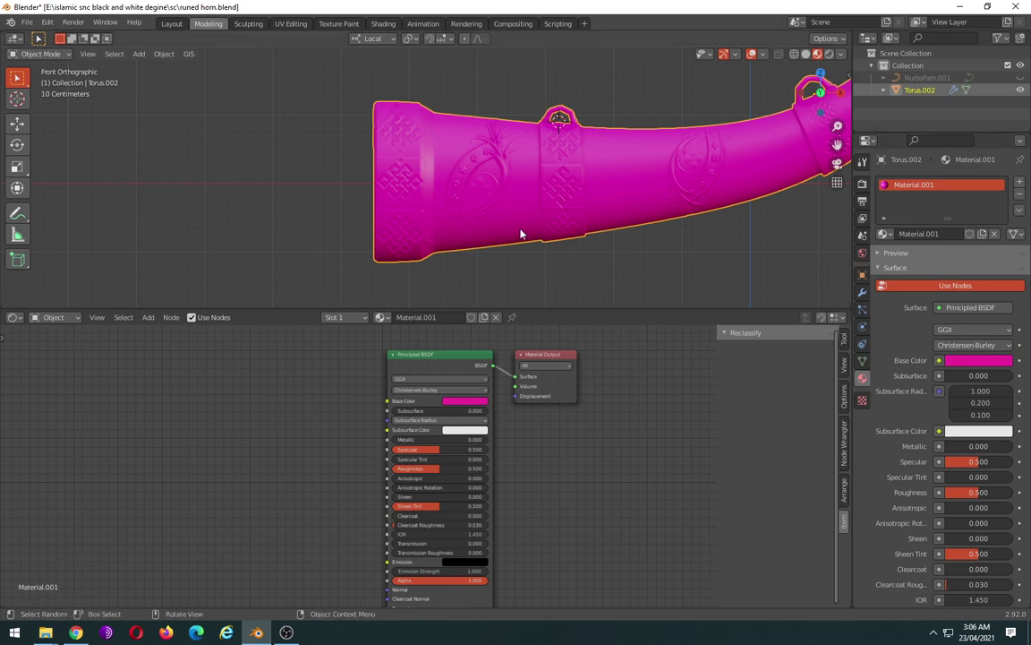
key("Tab")
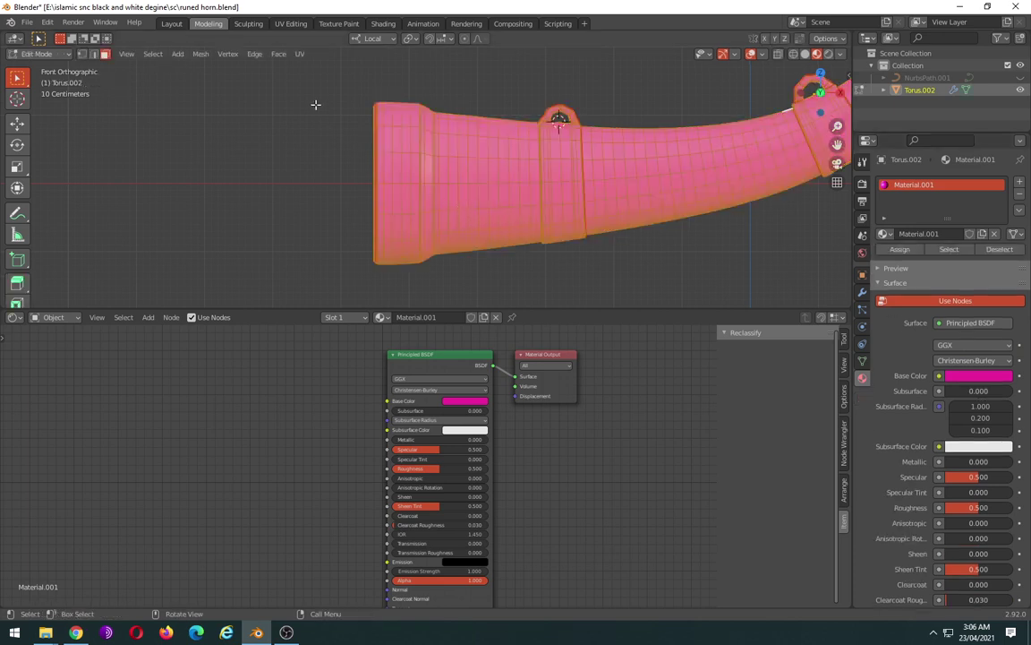
Select the rim faces at the horn's wide end and add a second material slot with a new material.
key("a")
left_click_drag(270, 74, 398, 266)
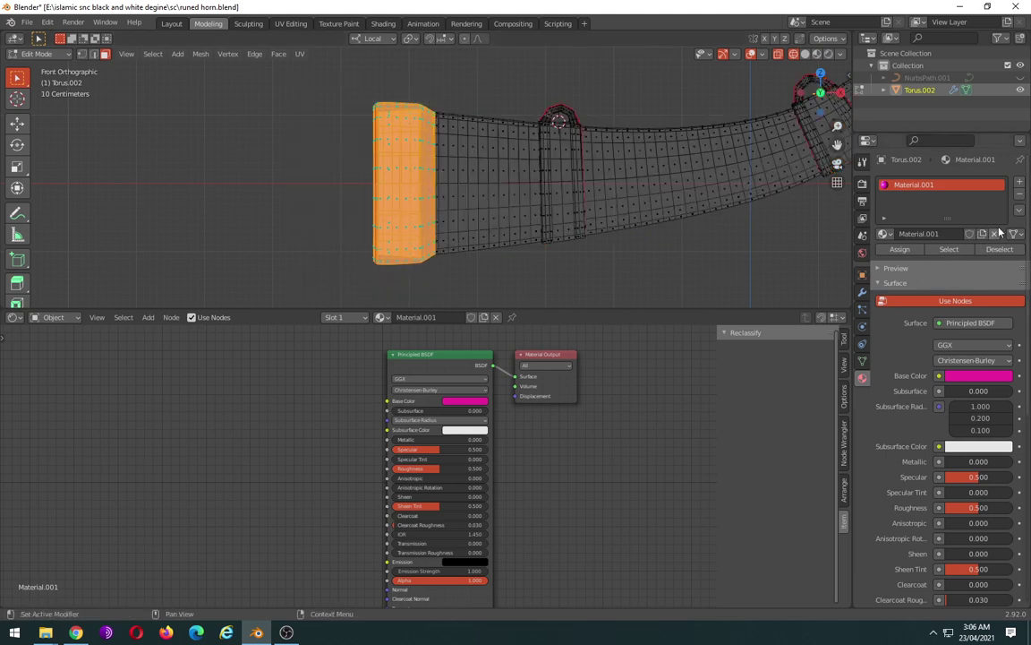
left_click(1019, 182)
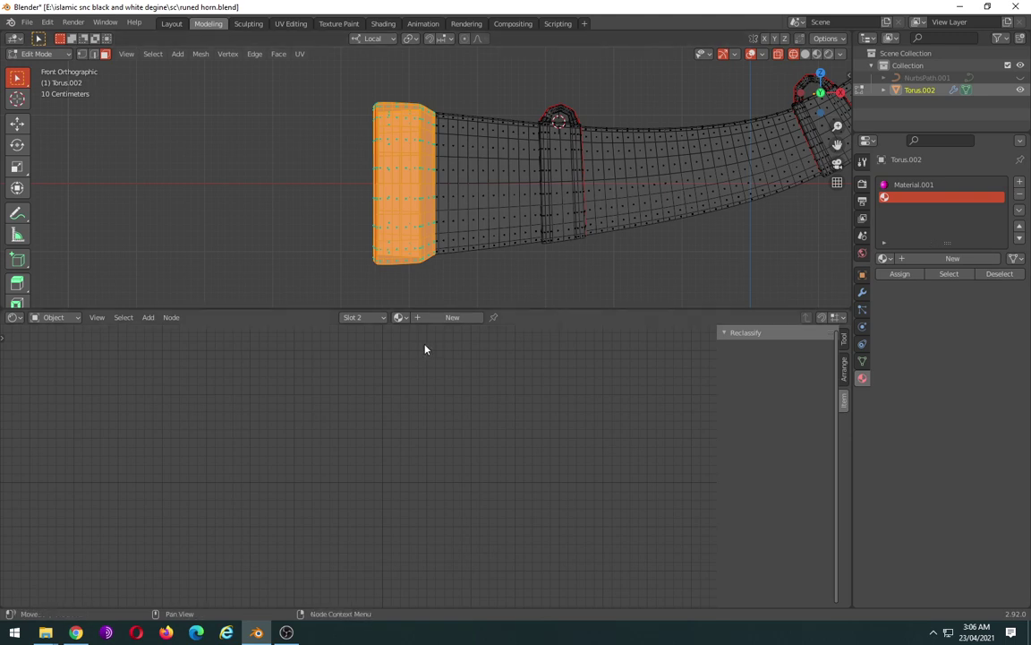
left_click(440, 319)
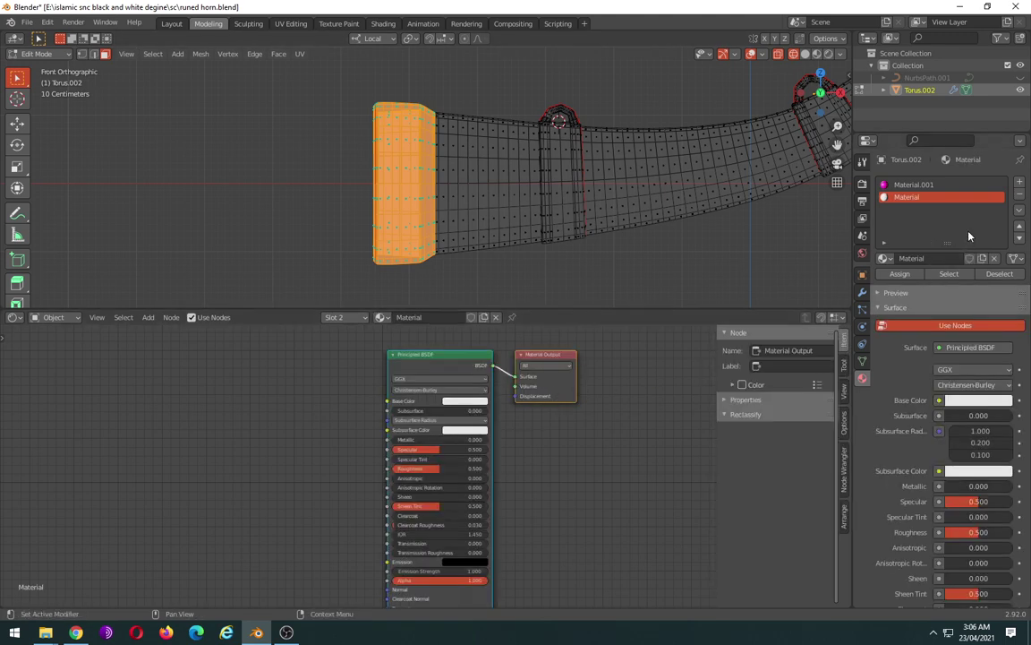
Make the new material's base colour red and assign it to the rim faces.
left_click(461, 400)
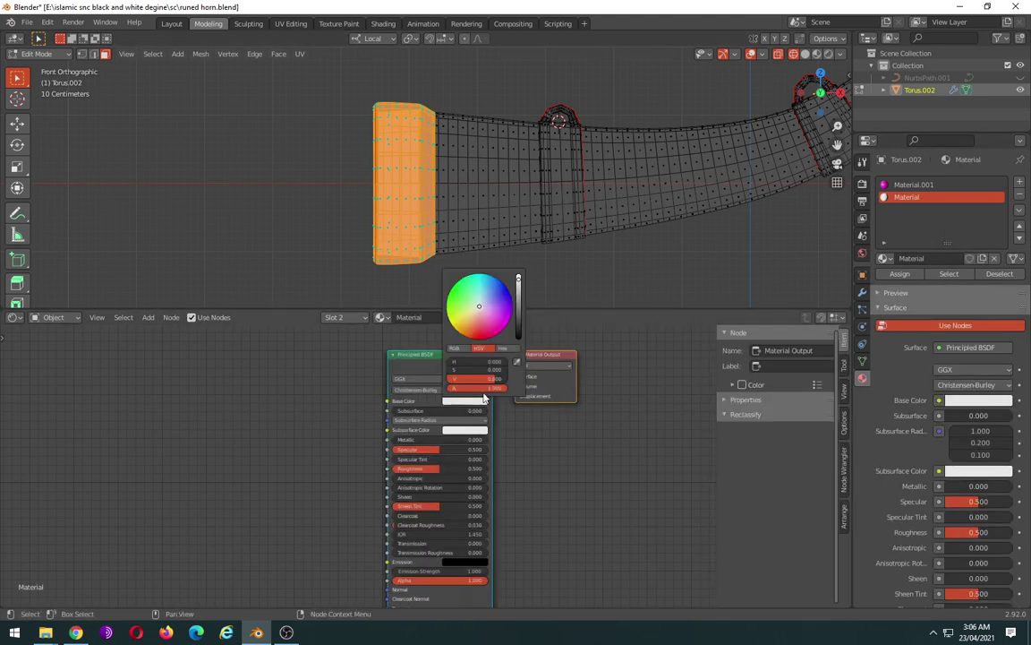
left_click(488, 337)
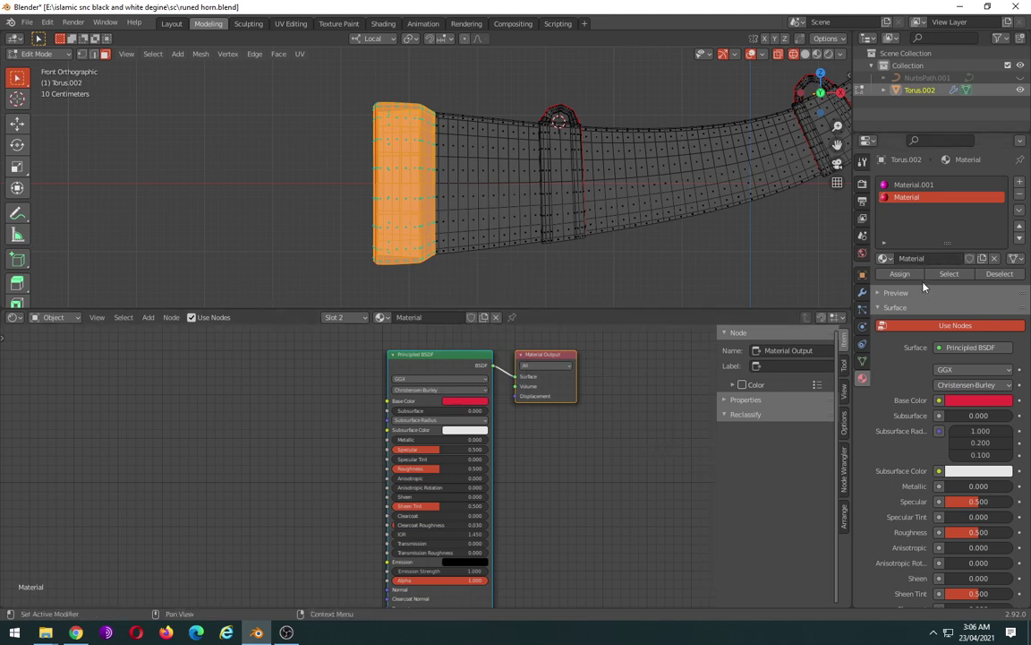
left_click(900, 274)
left_click(938, 275)
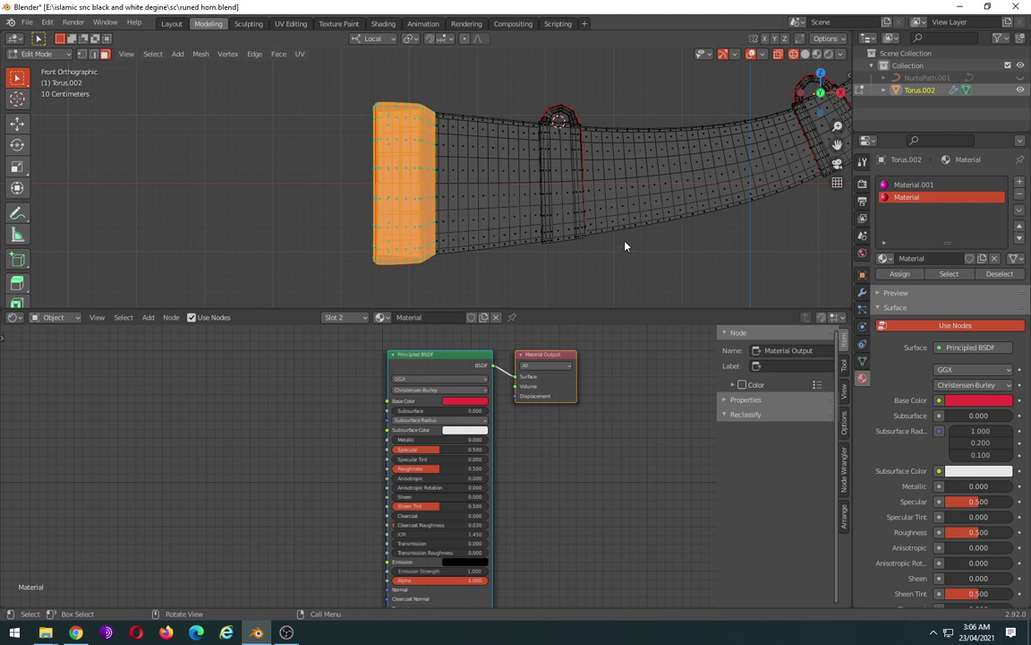
key("Tab")
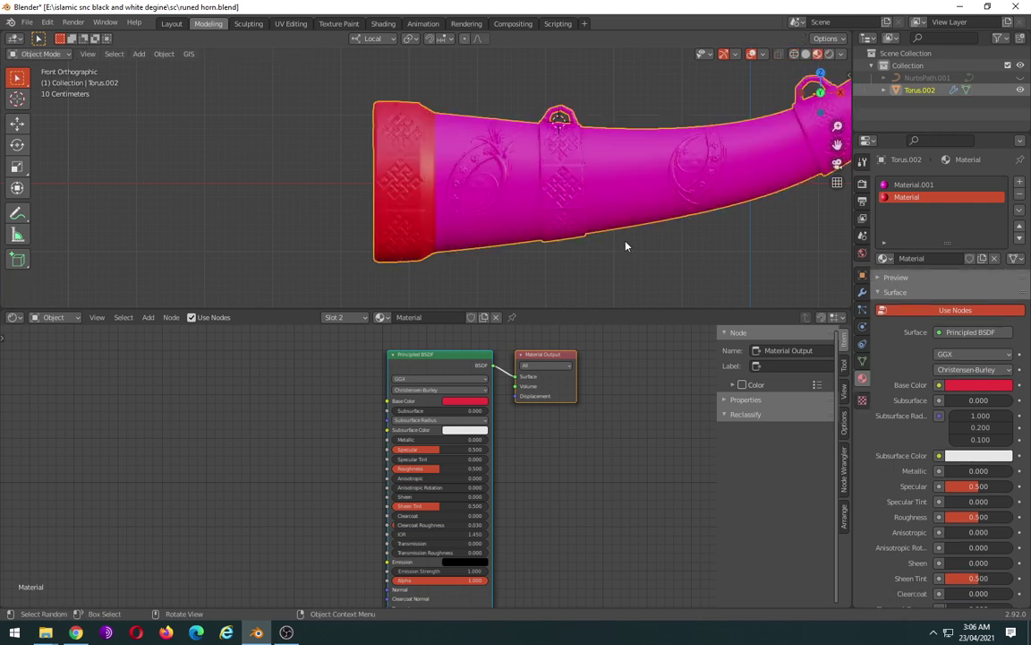
scroll(624, 246, "up", 1)
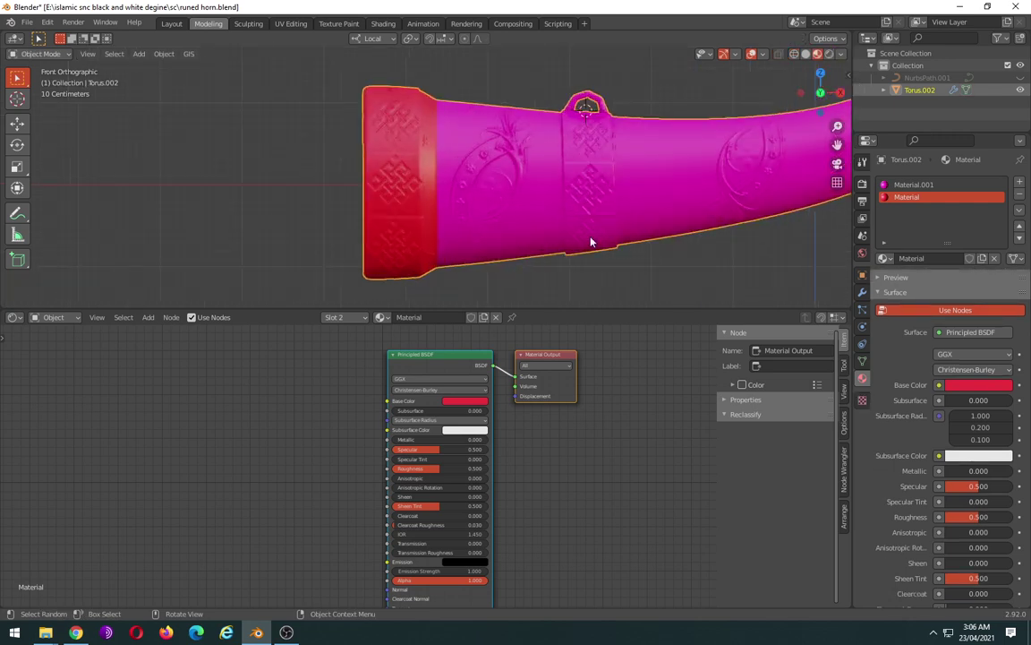
middle_click_drag(582, 227, 686, 224)
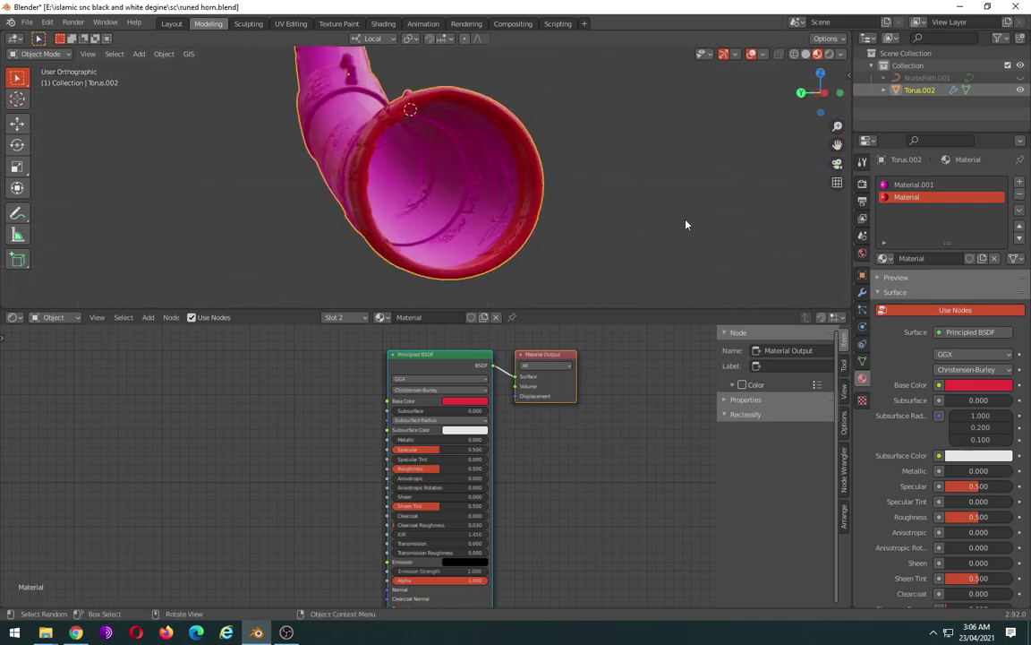
scroll(525, 241, "up", 1)
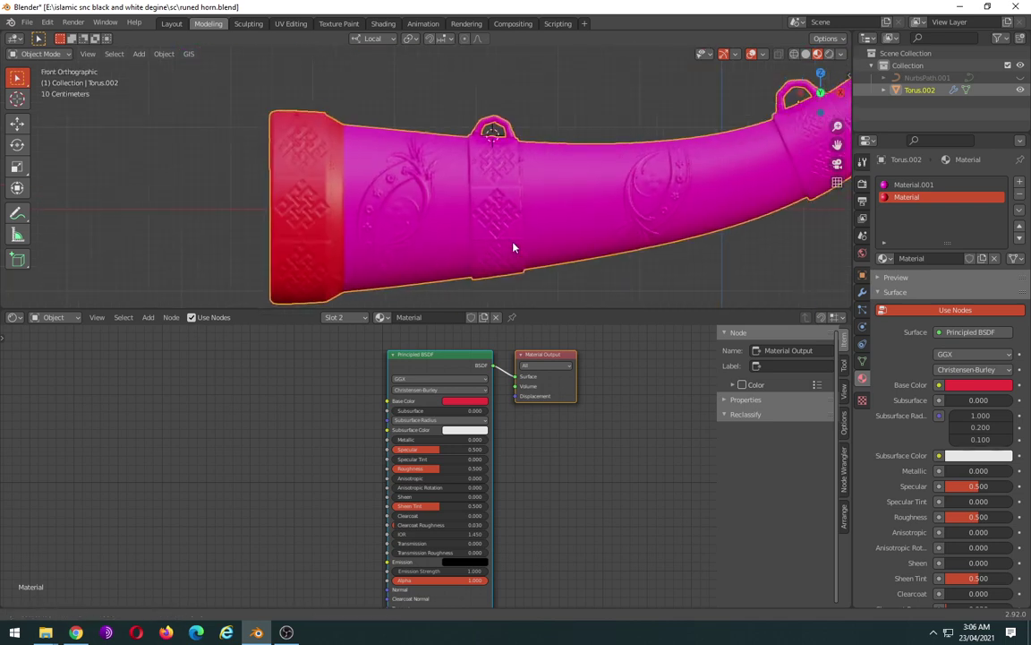
scroll(511, 235, "up", 2)
scroll(502, 189, "down", 2, "shift")
scroll(501, 188, "down", 2, "shift")
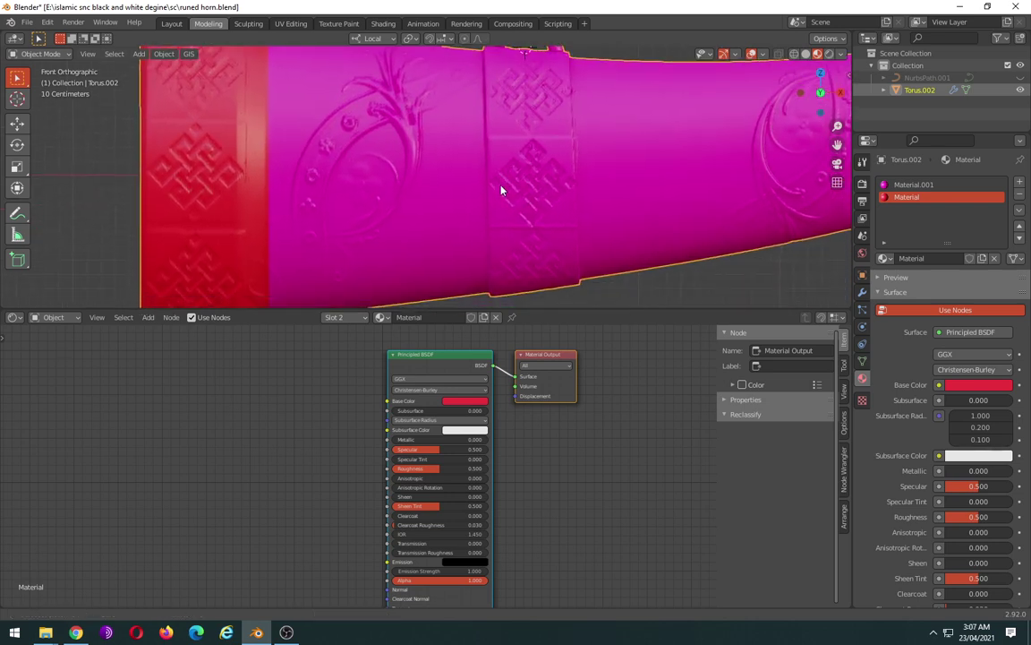
scroll(499, 189, "down", 1)
In X-ray Edit Mode, box-select just the band faces under the first hanging loop.
key("Tab")
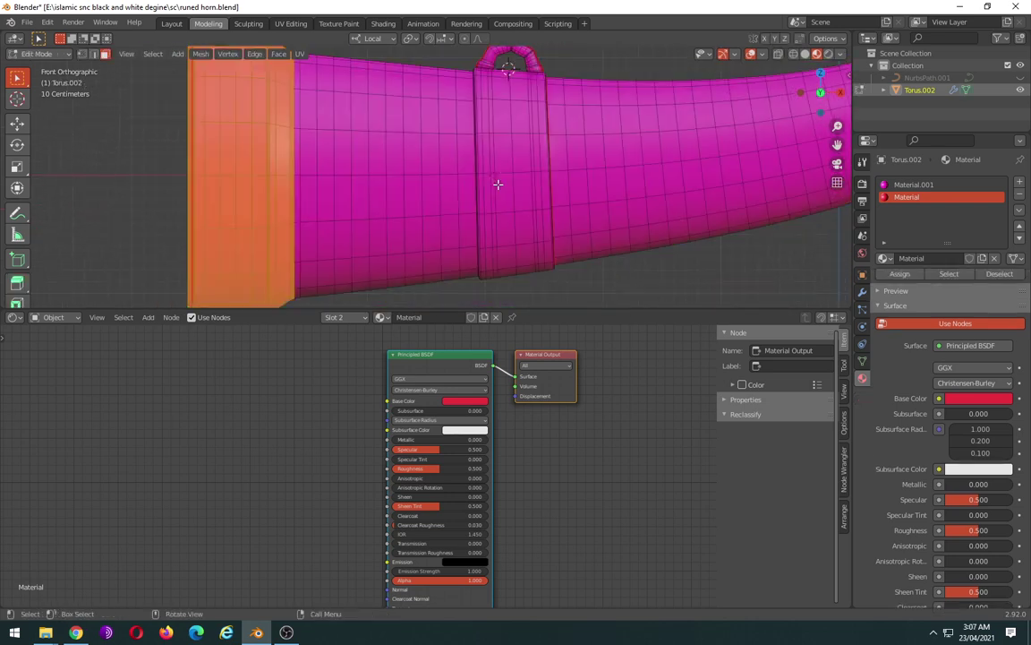
key("shift+z")
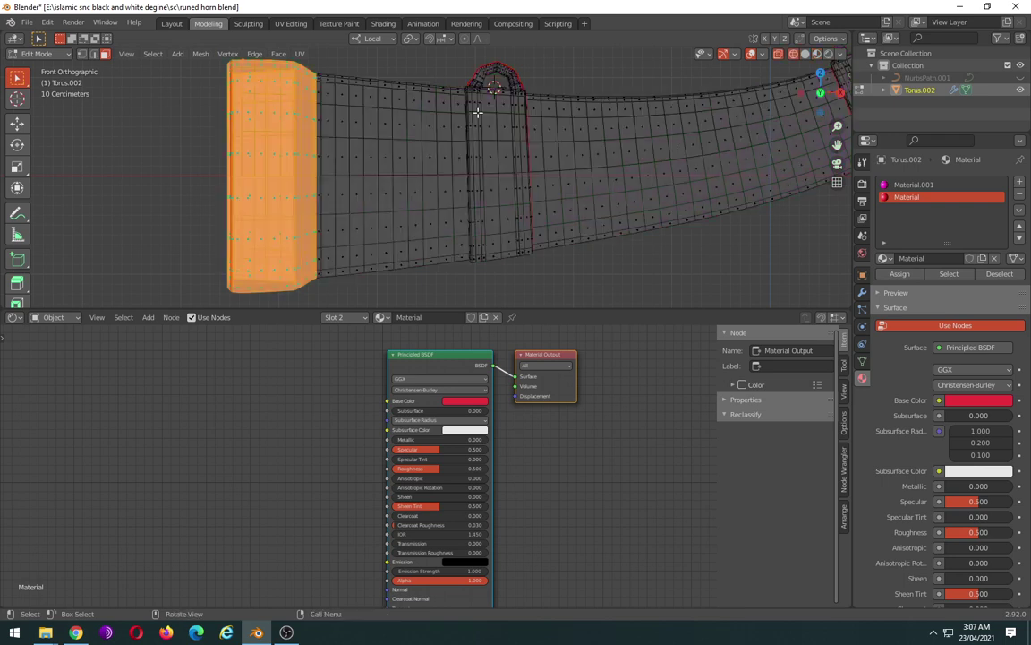
left_click_drag(461, 58, 535, 279)
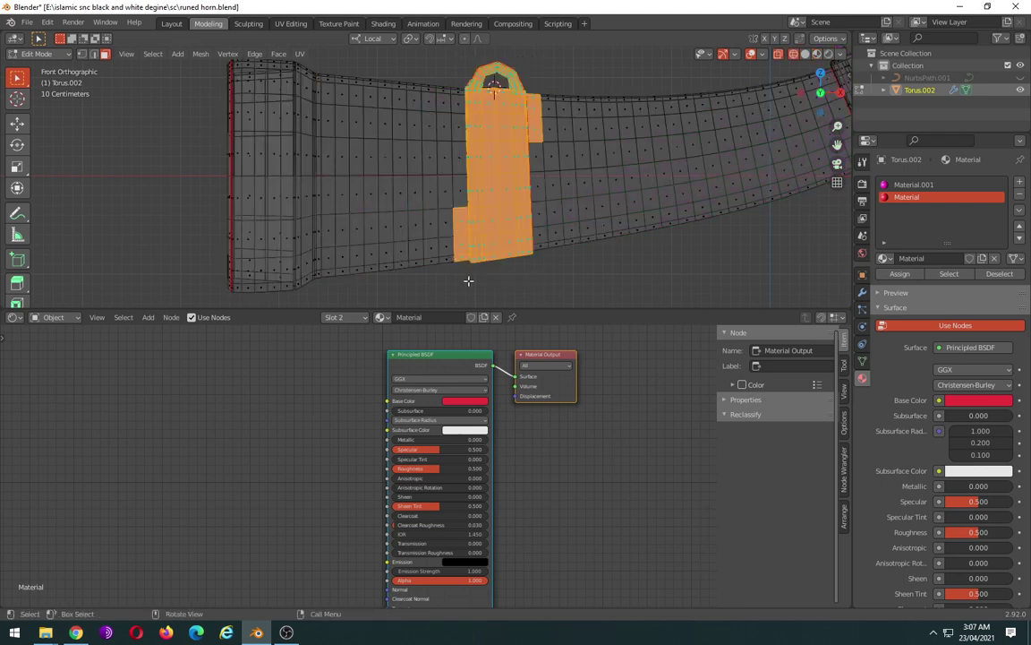
left_click_drag(467, 278, 440, 195)
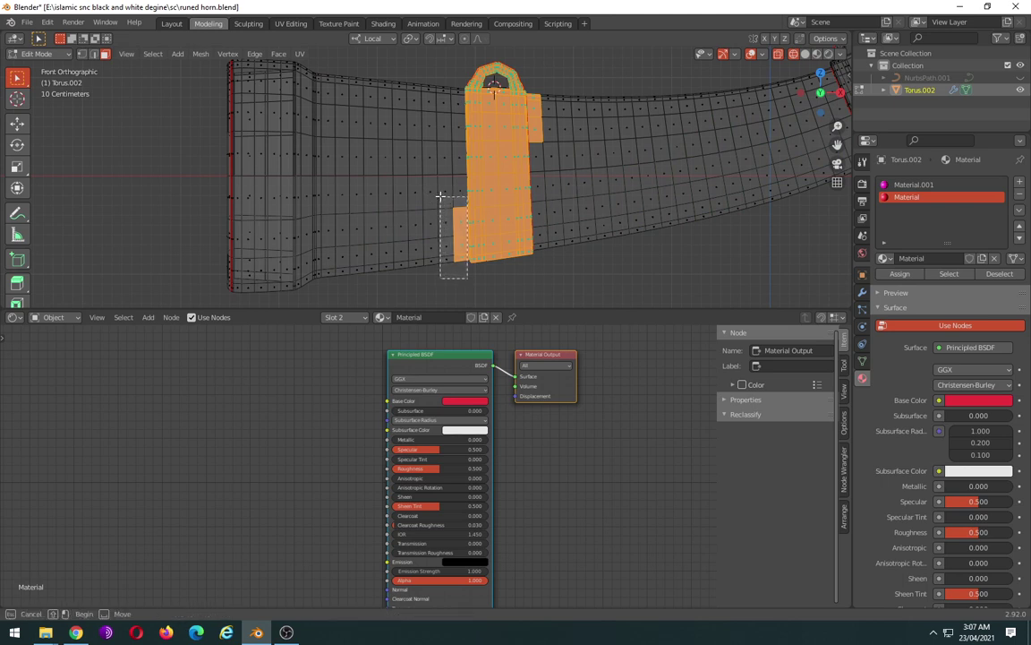
mouse_move(594, 295)
left_mouse_down()
mouse_move(536, 88)
mouse_move(535, 138)
left_mouse_up()
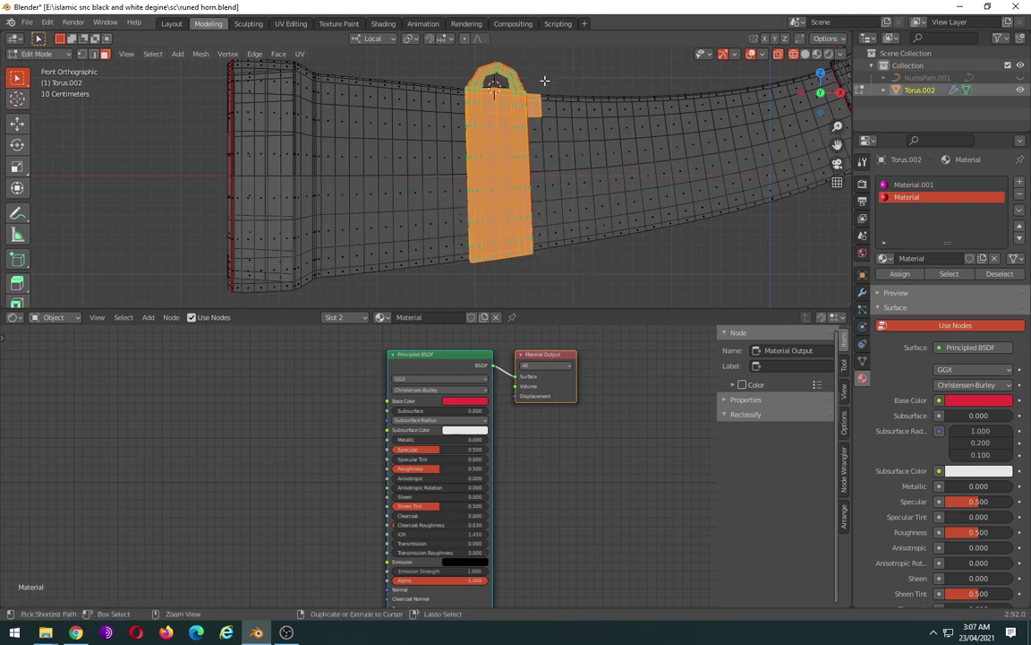
mouse_move(569, 120)
middle_mouse_down()
mouse_move(633, 193)
mouse_move(746, 159)
mouse_move(684, 160)
middle_mouse_up()
key("KP_1")
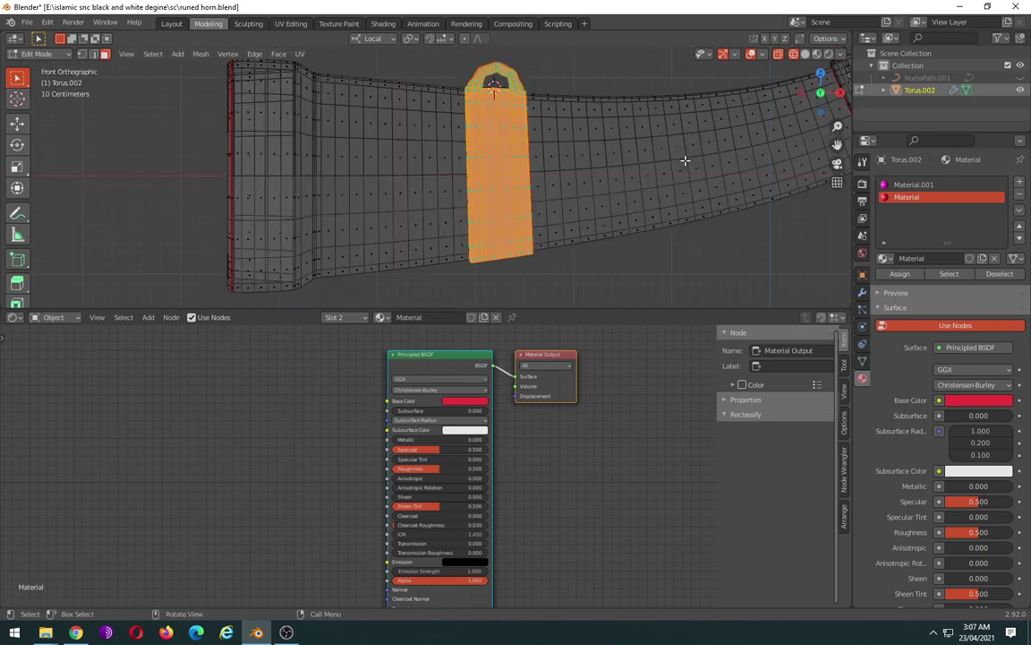
Add a third material with a green base colour and assign it to the band.
left_click(1018, 183)
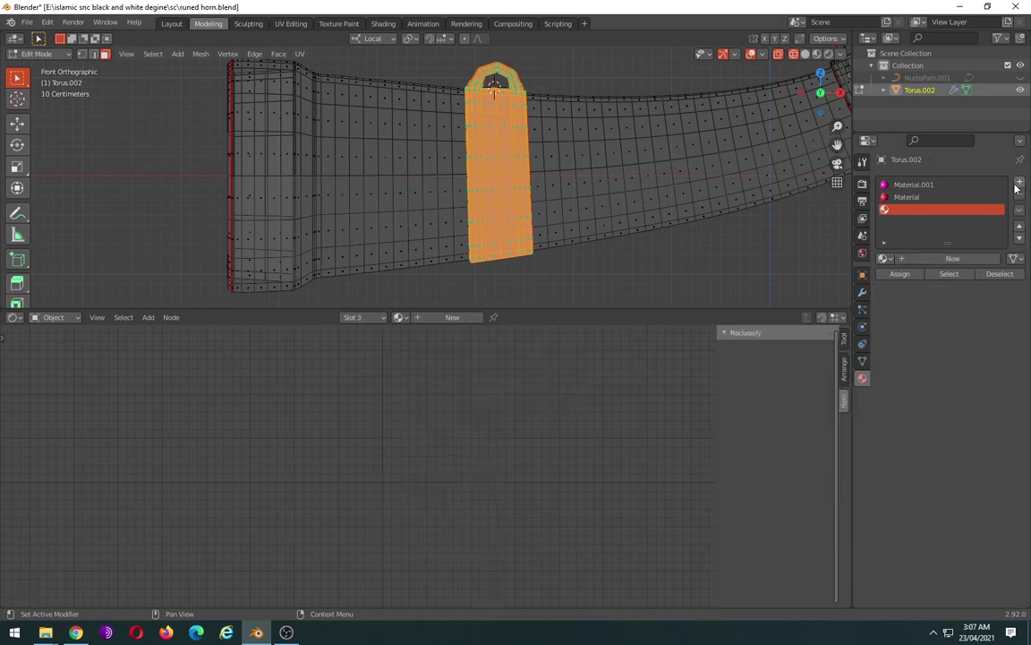
left_click(450, 318)
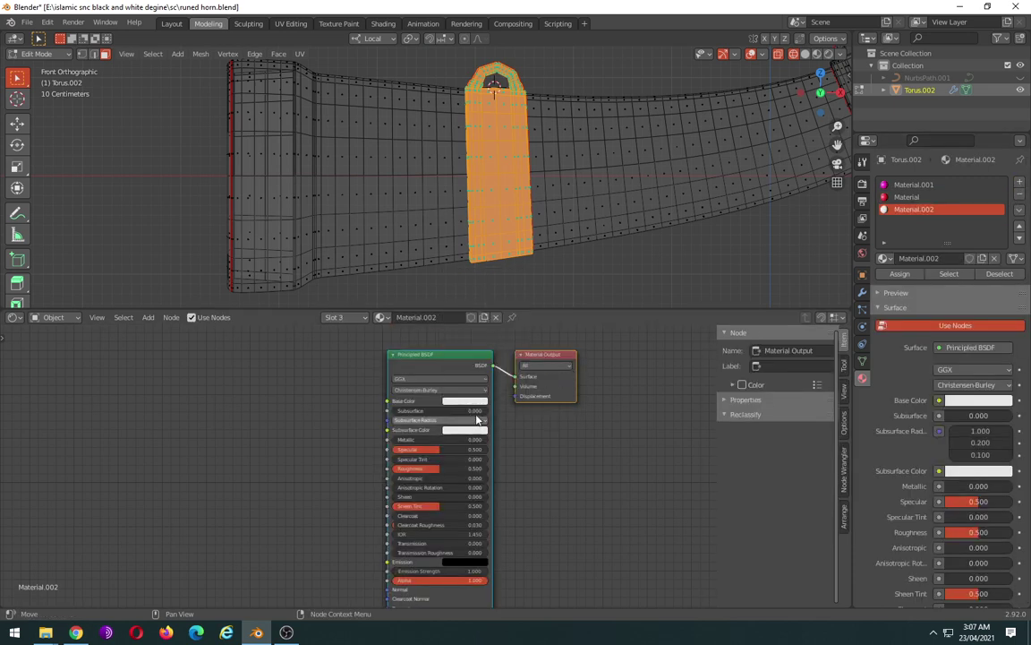
left_click(475, 400)
left_click(464, 305)
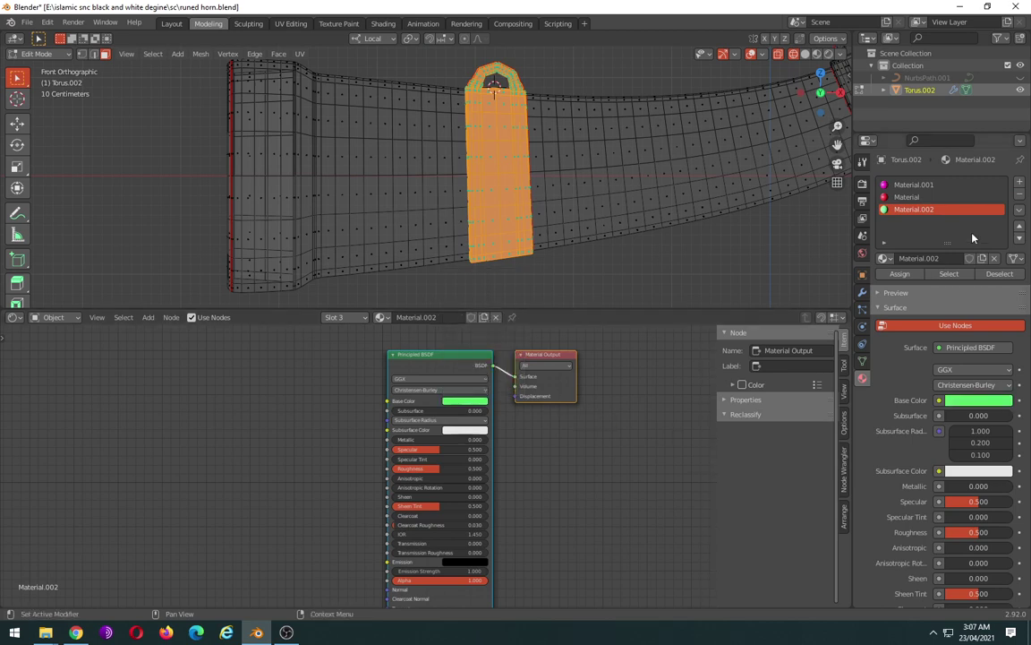
left_click(895, 274)
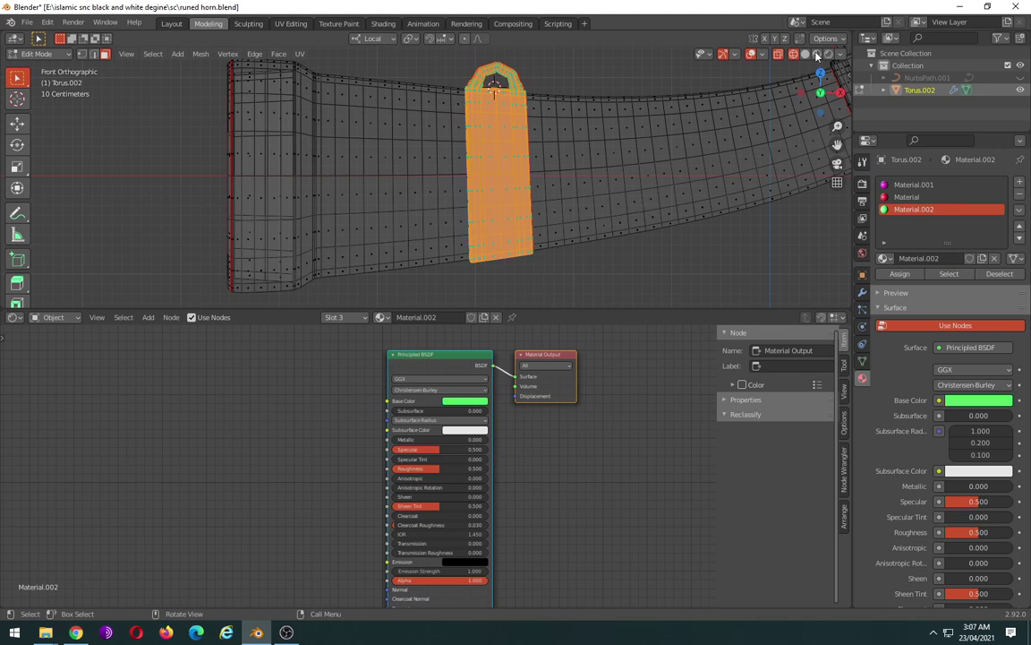
key("Tab")
scroll(531, 215, "down", 1)
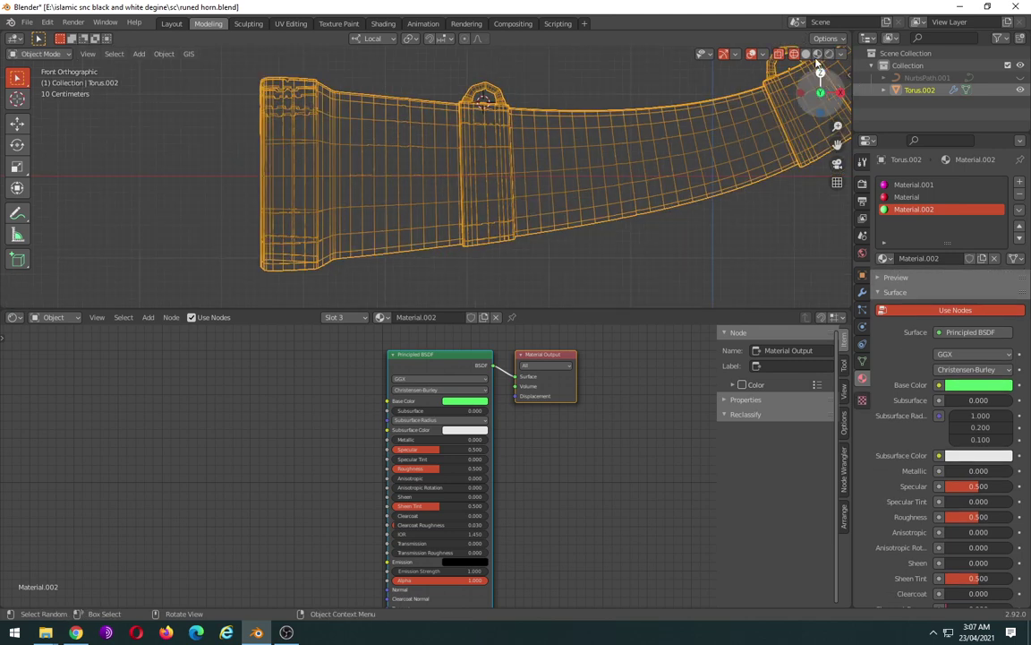
left_click(816, 53)
scroll(608, 204, "down", 1)
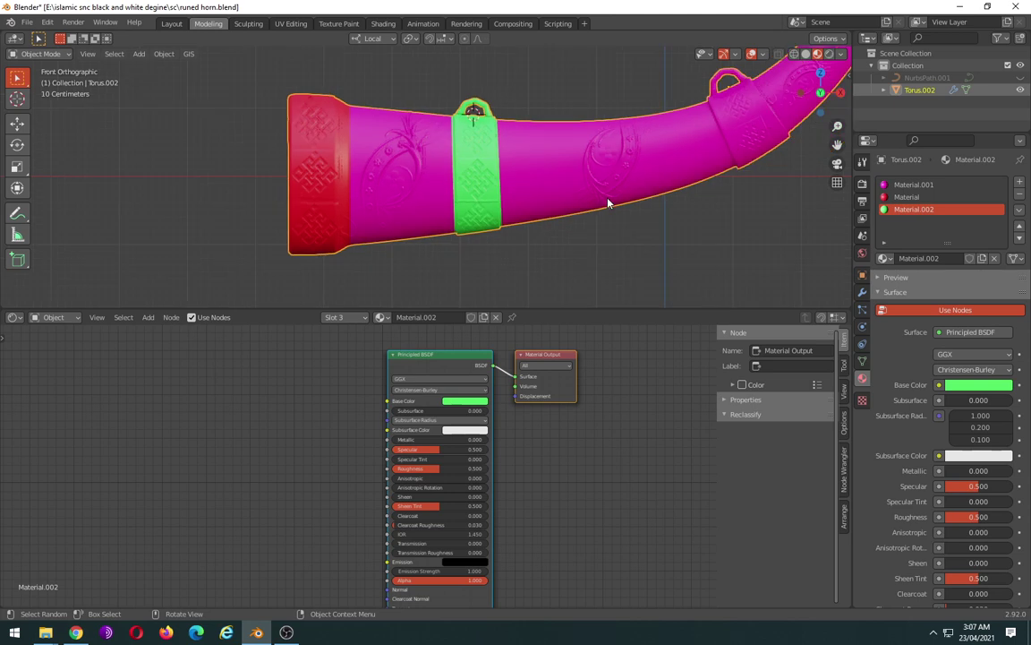
scroll(608, 203, "down", 1)
mouse_move(671, 185)
middle_mouse_down("shift")
mouse_move(621, 161)
mouse_move(610, 212)
middle_mouse_up("shift")
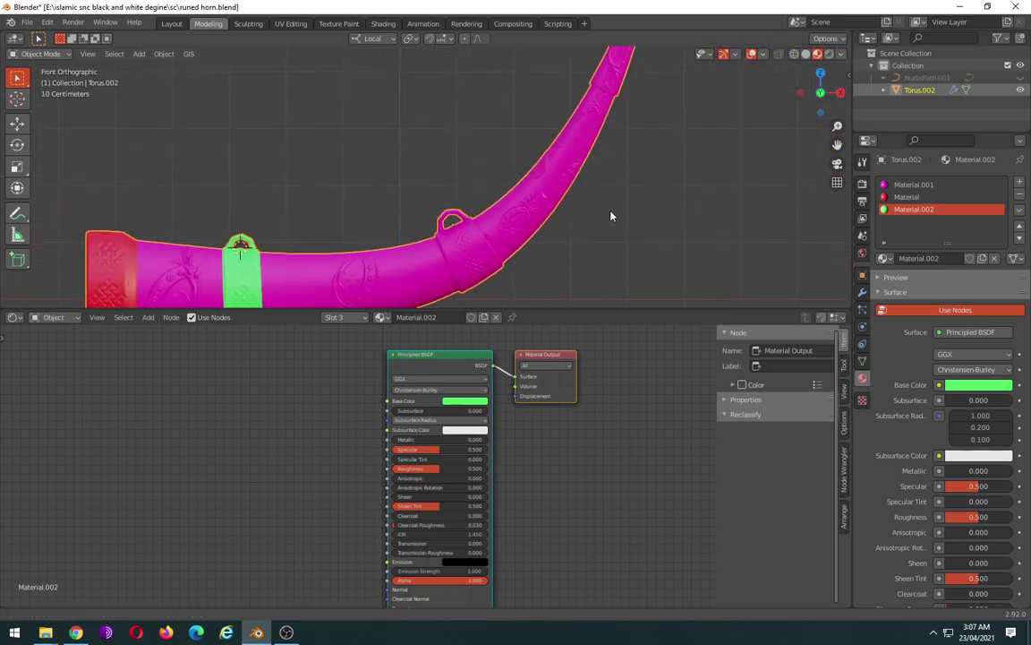
scroll(513, 230, "up", 1)
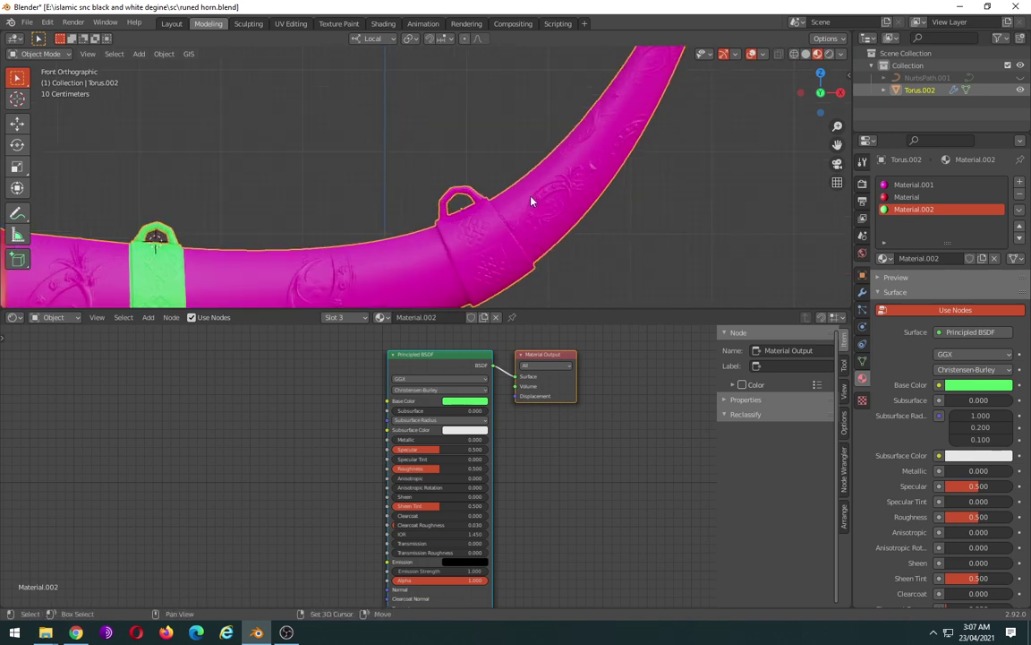
scroll(532, 188, "up", 1)
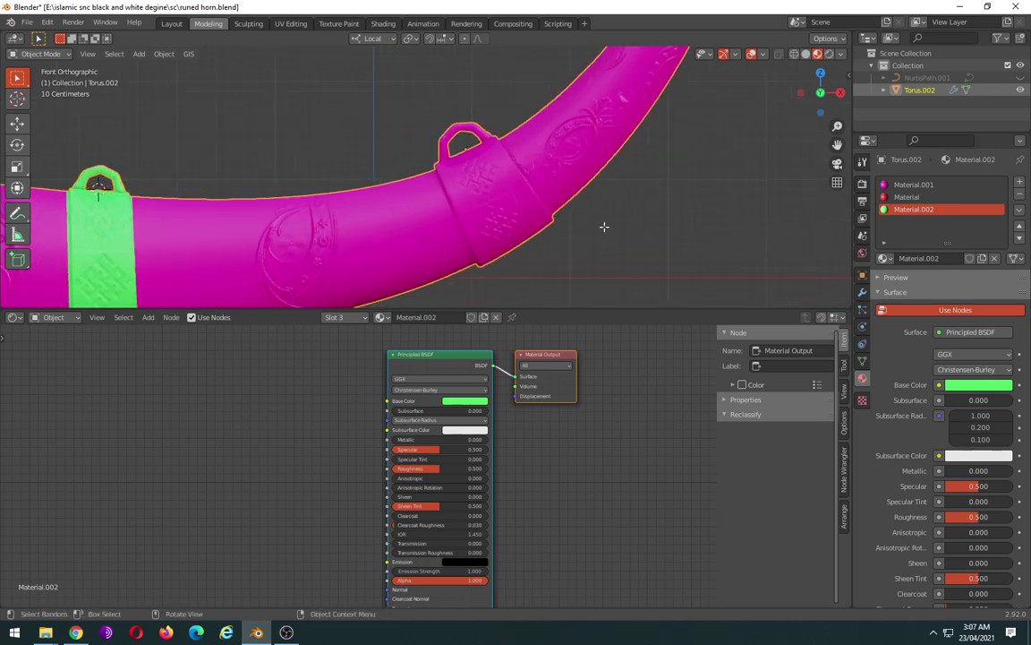
key("Tab")
key("alt+z")
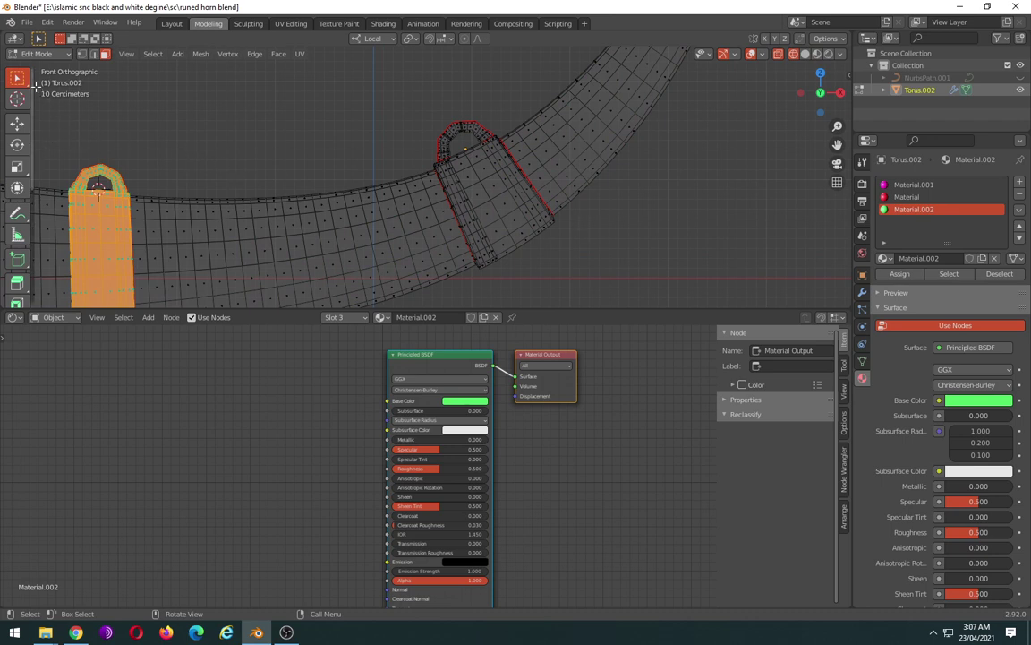
Lasso-select the band around the second hanging loop, trimming stray patches.
left_click_drag(19, 79, 68, 154)
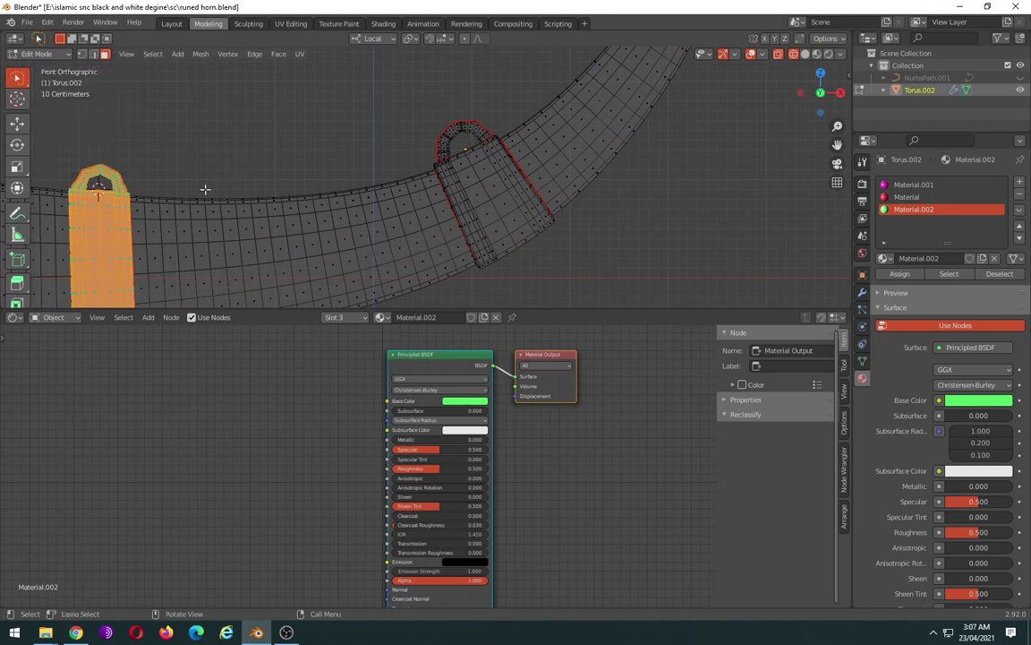
mouse_move(494, 283)
left_mouse_down()
mouse_move(446, 158)
mouse_move(530, 168)
mouse_move(450, 265)
left_mouse_up()
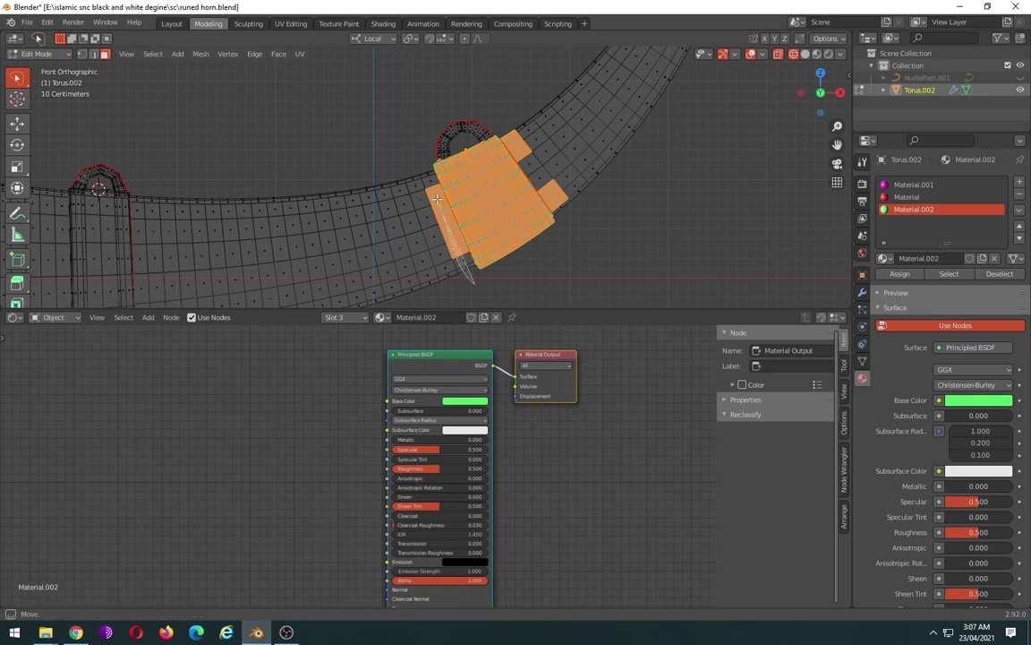
mouse_move(365, 162)
left_mouse_down()
mouse_move(408, 180)
mouse_move(378, 270)
left_mouse_up()
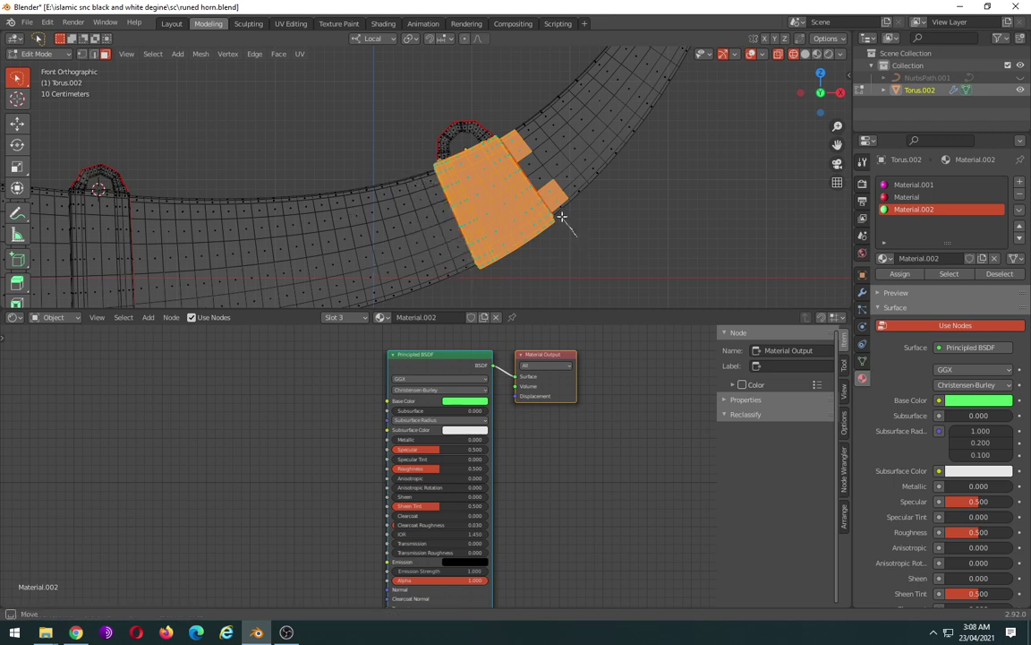
left_click_drag(566, 220, 560, 224, "ctrl")
mouse_move(535, 162)
left_mouse_down()
mouse_move(516, 147)
mouse_move(591, 122)
left_mouse_up()
middle_click_drag(621, 202, 752, 246)
middle_click_drag(635, 204, 631, 203)
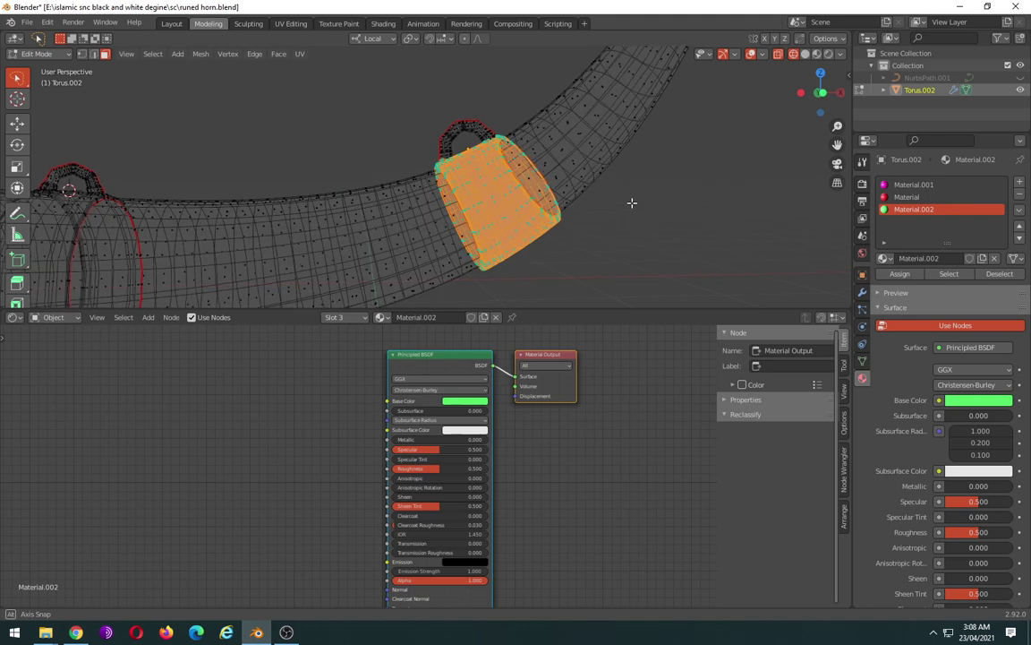
Add a fourth material slot with a new material whose base colour is yellow.
left_click(1019, 182)
left_click(452, 318)
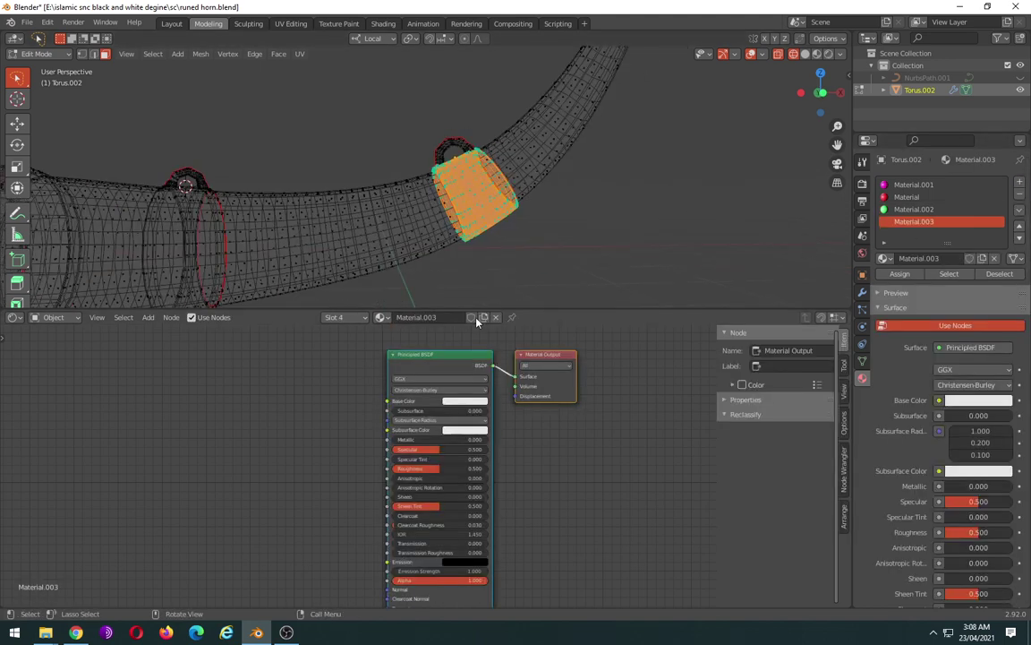
left_click(465, 400)
left_click(465, 400)
mouse_move(499, 315)
left_mouse_down()
mouse_move(461, 309)
mouse_move(464, 320)
left_mouse_up()
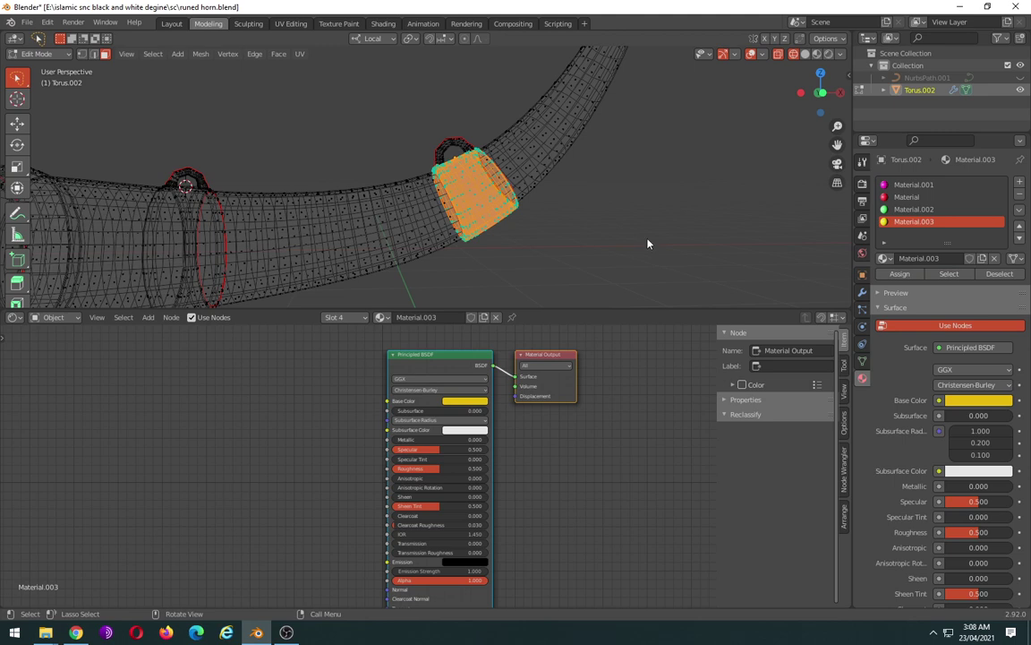
Return to Object Mode in Material Preview and zoom in on the tip from the front view.
key("Tab")
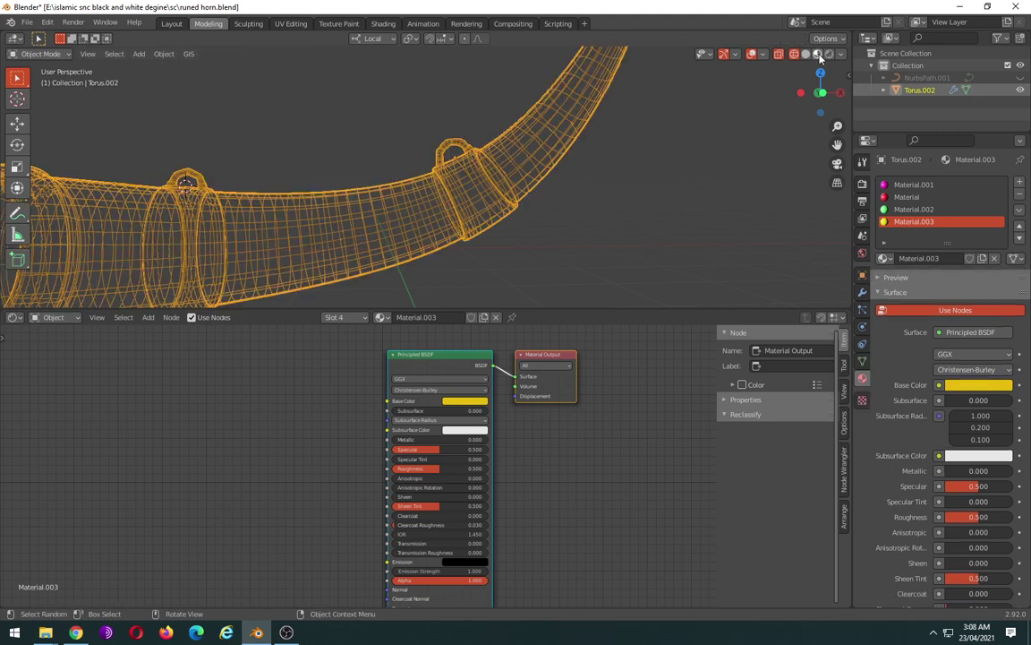
left_click(818, 54)
scroll(647, 197, "down", 3)
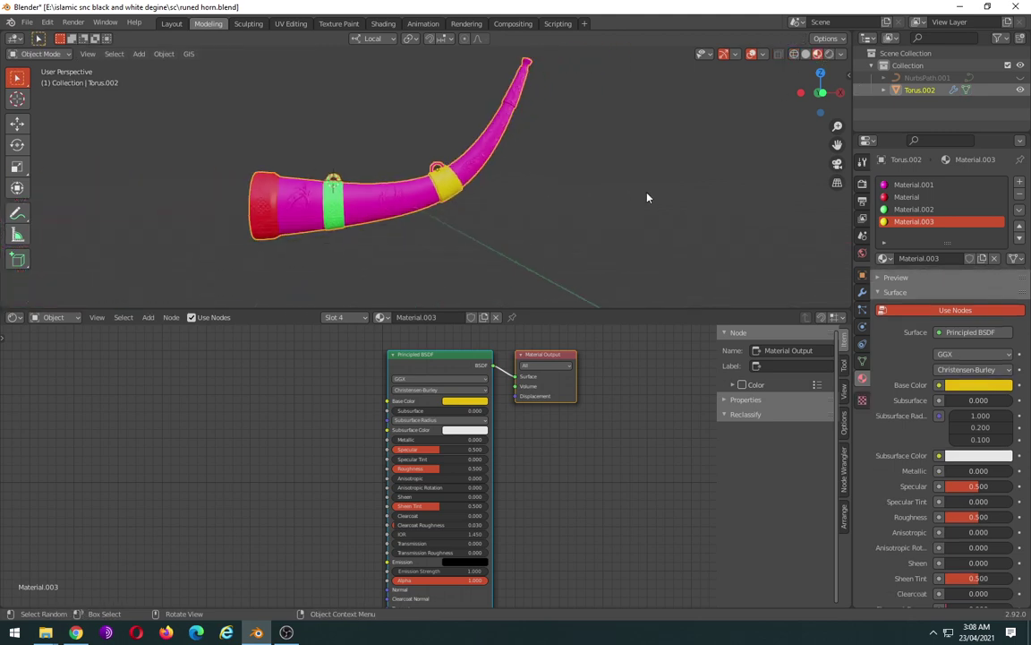
key("KP_1")
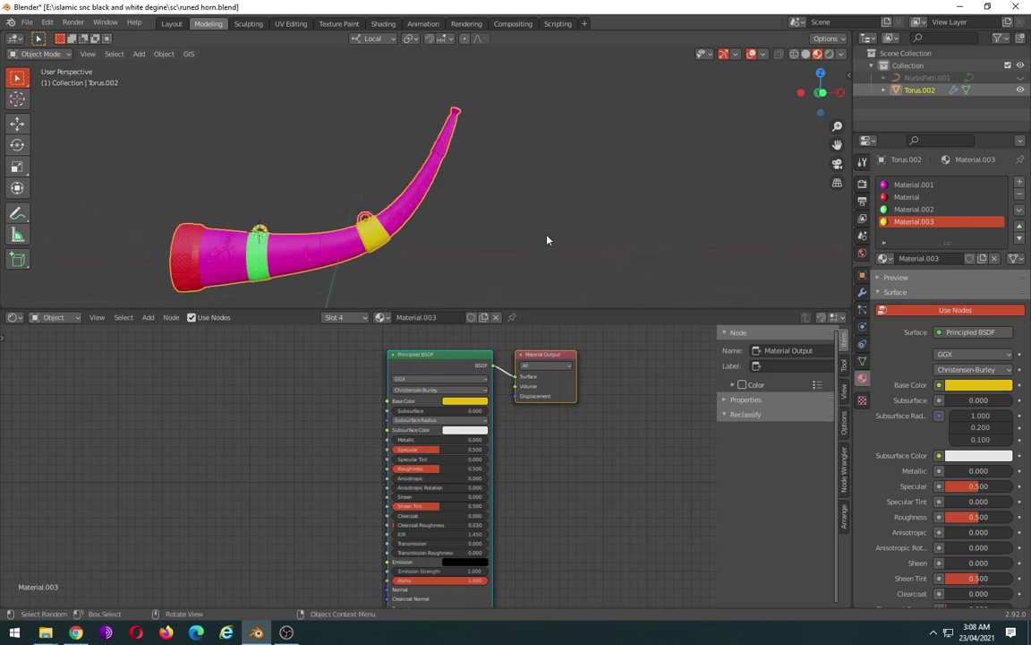
scroll(516, 205, "up", 3)
scroll(539, 164, "up", 2)
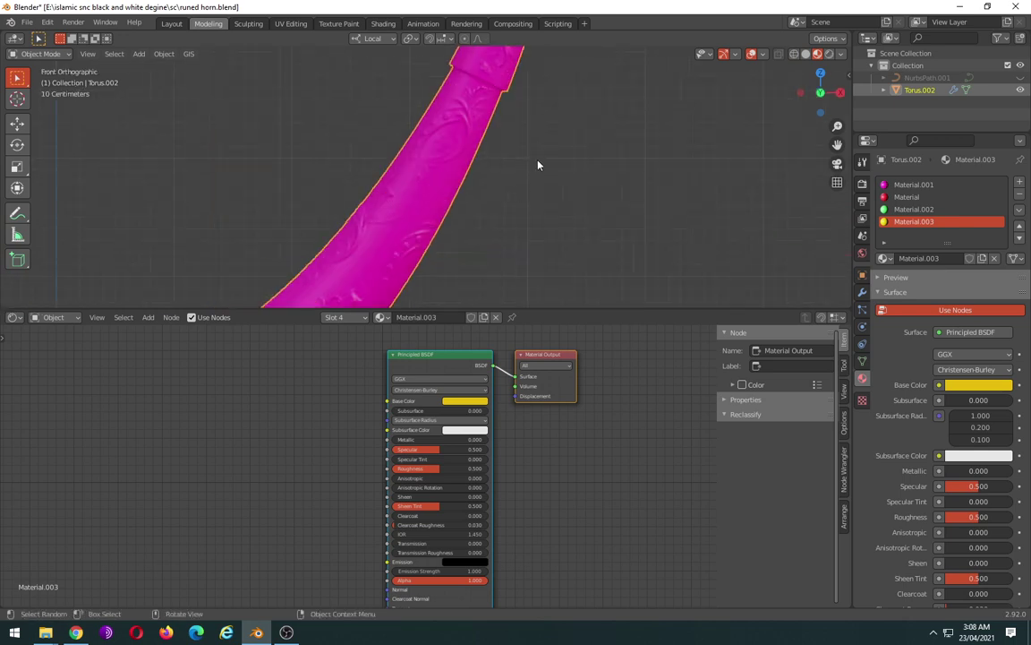
scroll(489, 282, "up", 2)
scroll(489, 282, "up", 2, "shift")
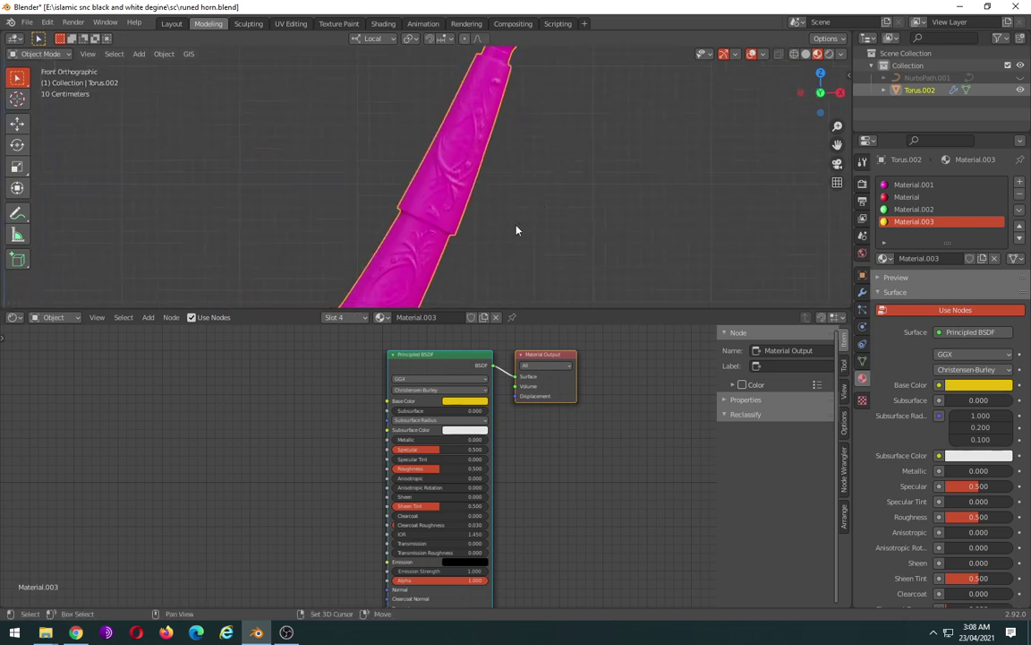
scroll(516, 228, "up", 2, "shift")
scroll(504, 248, "up", 1, "shift")
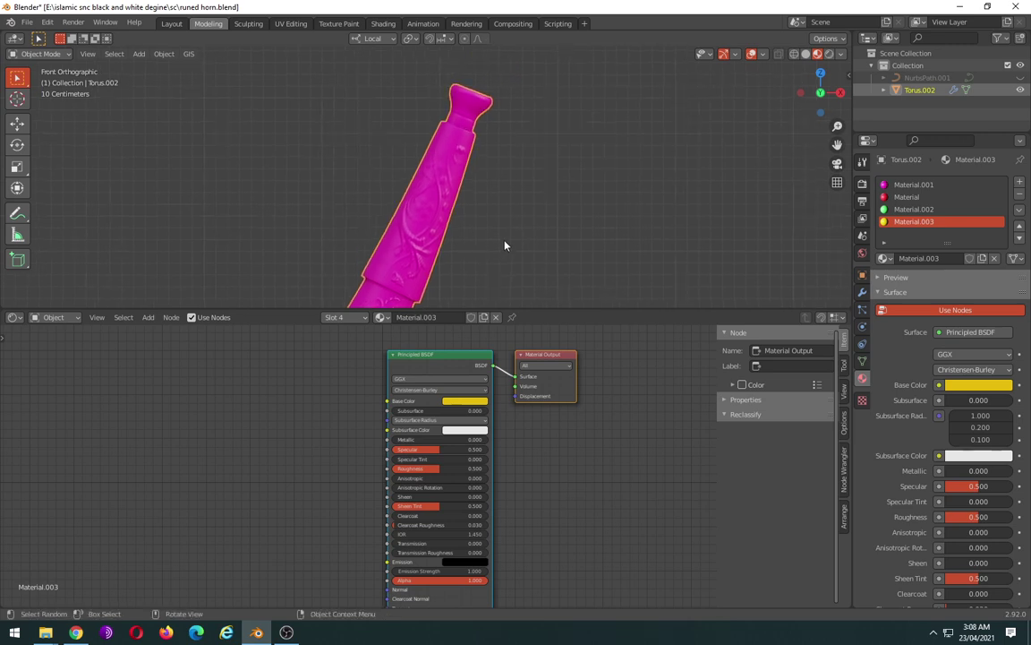
Switch the horn to wireframe display and reselect the whole horn.
key("shift+z")
scroll(527, 209, "down", 2, "shift")
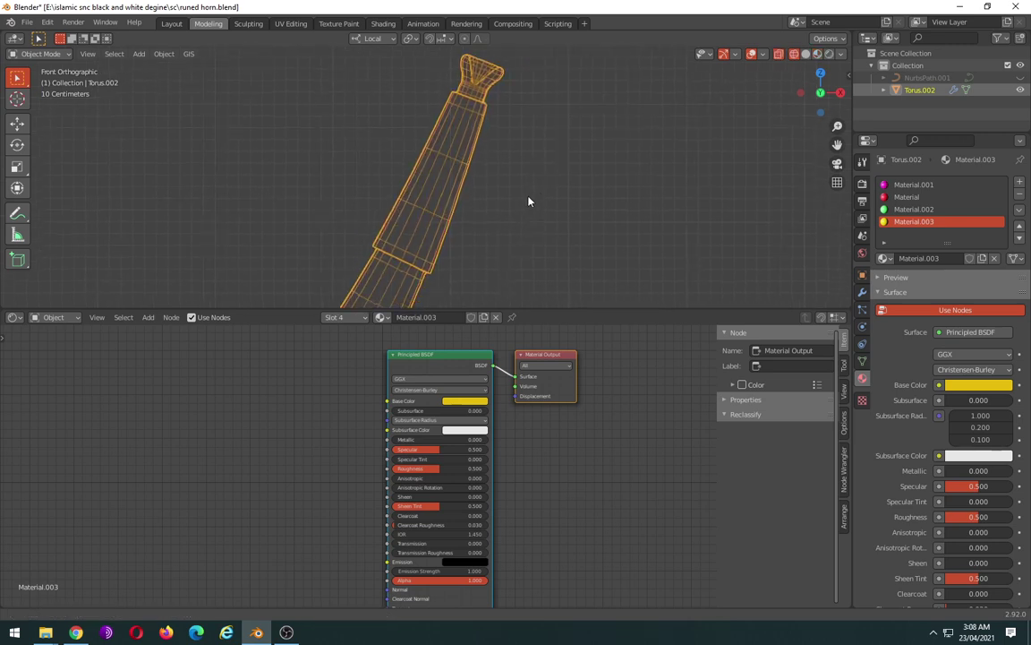
left_click(421, 278)
left_click(421, 278)
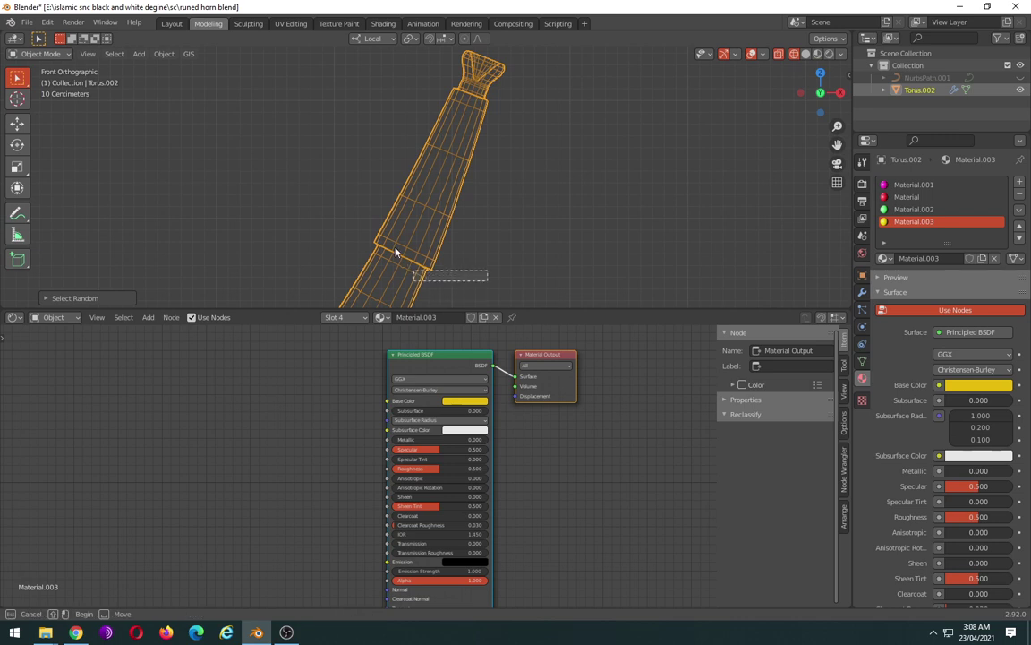
Enter Edit Mode and select the faces of the horn's tip section.
left_click(445, 276)
key("Tab")
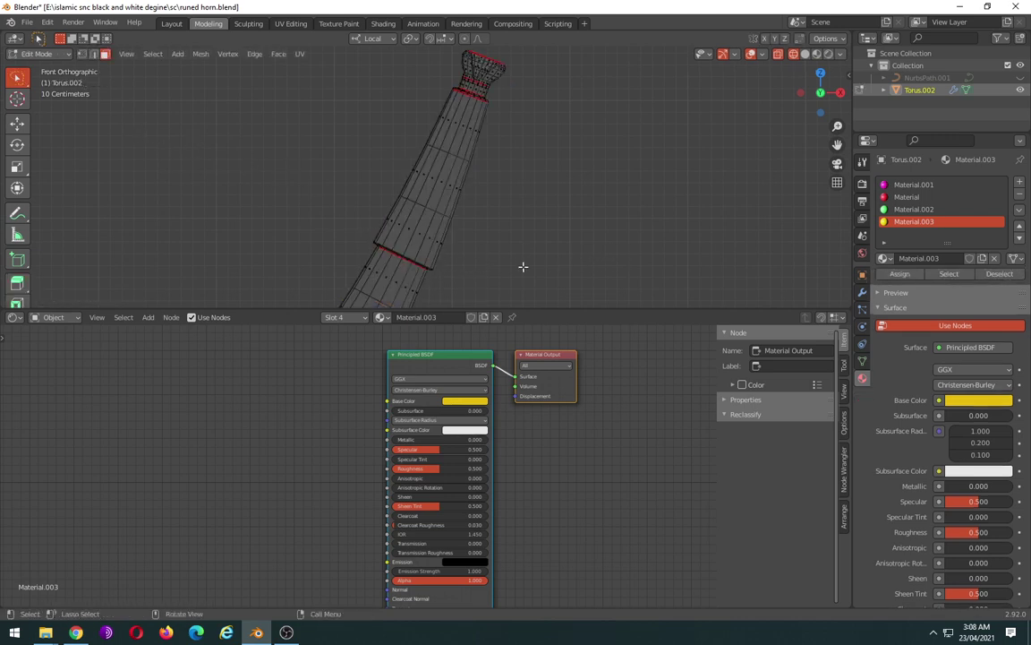
mouse_move(429, 272)
left_mouse_down()
mouse_move(558, 158)
mouse_move(525, 203)
left_mouse_up()
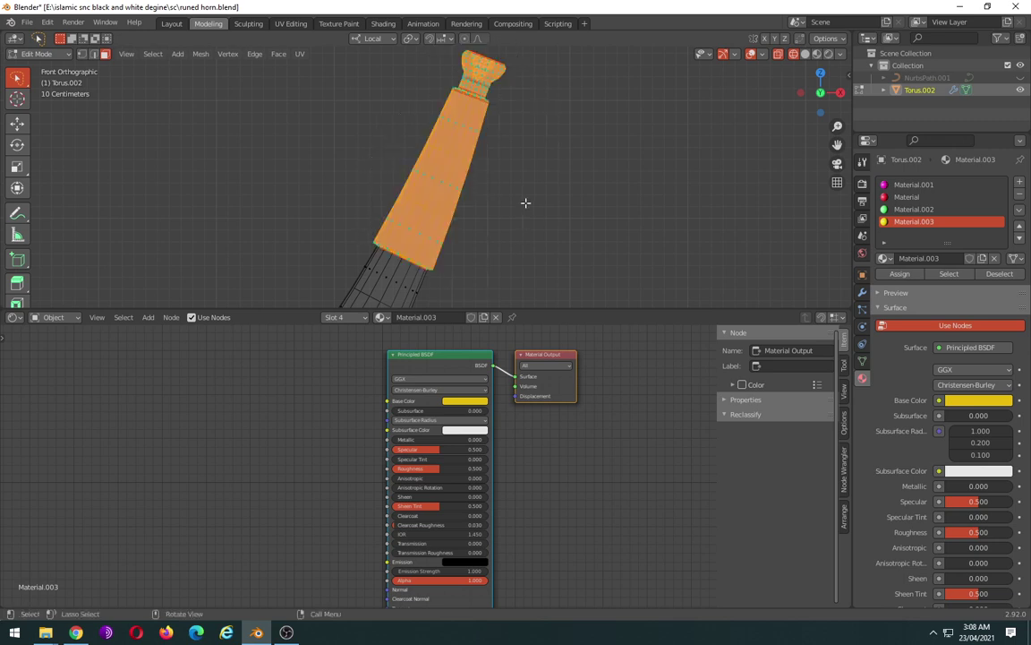
Add a fifth material slot with a new material and set its base colour to cyan.
left_click(1019, 184)
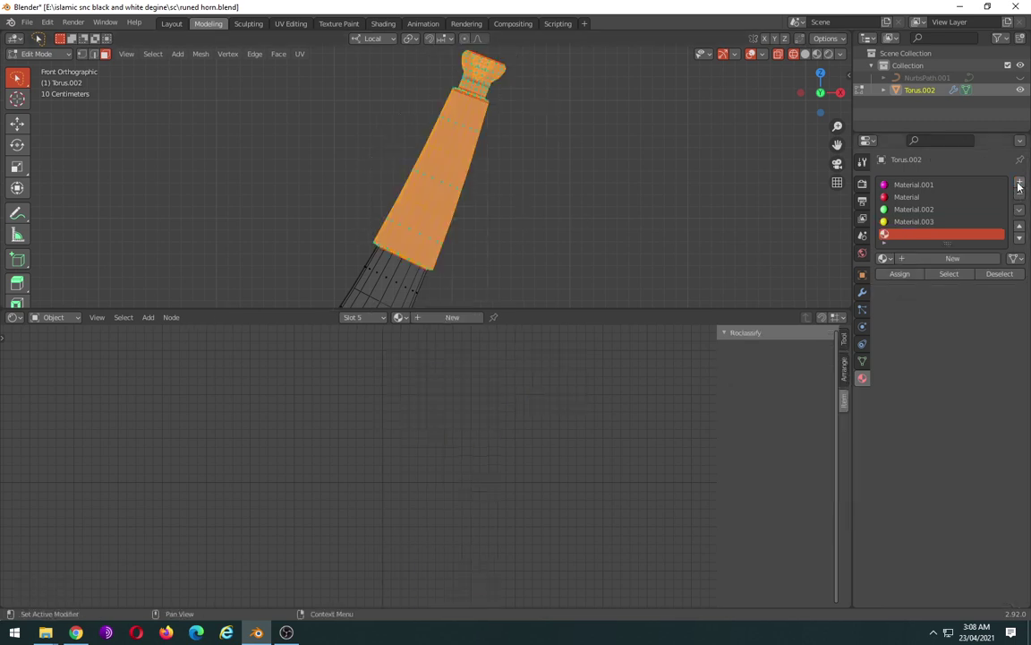
left_click(452, 317)
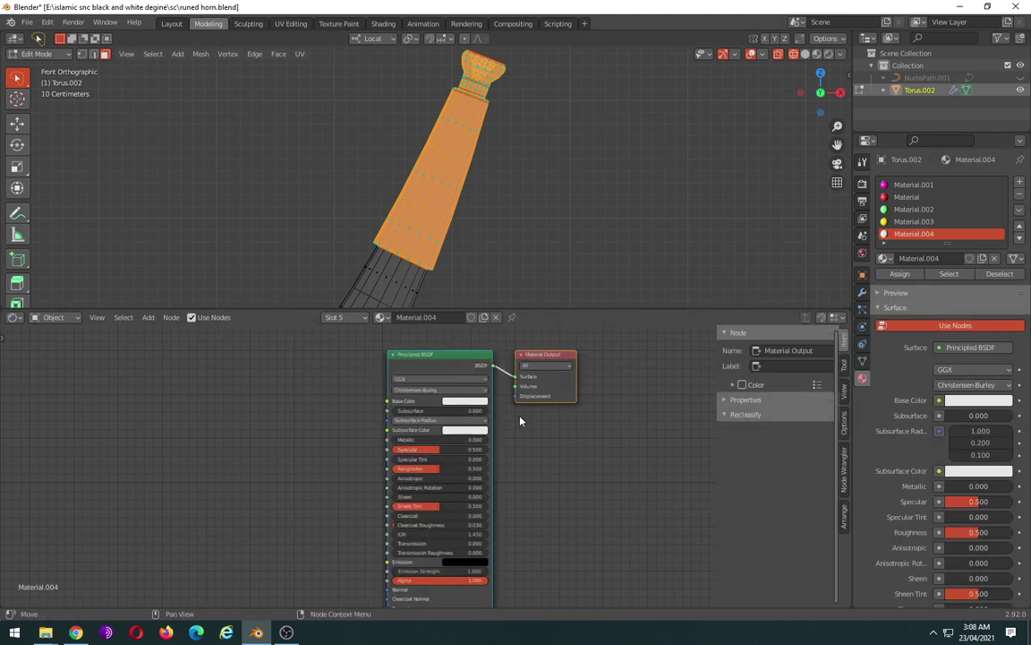
left_click(465, 400)
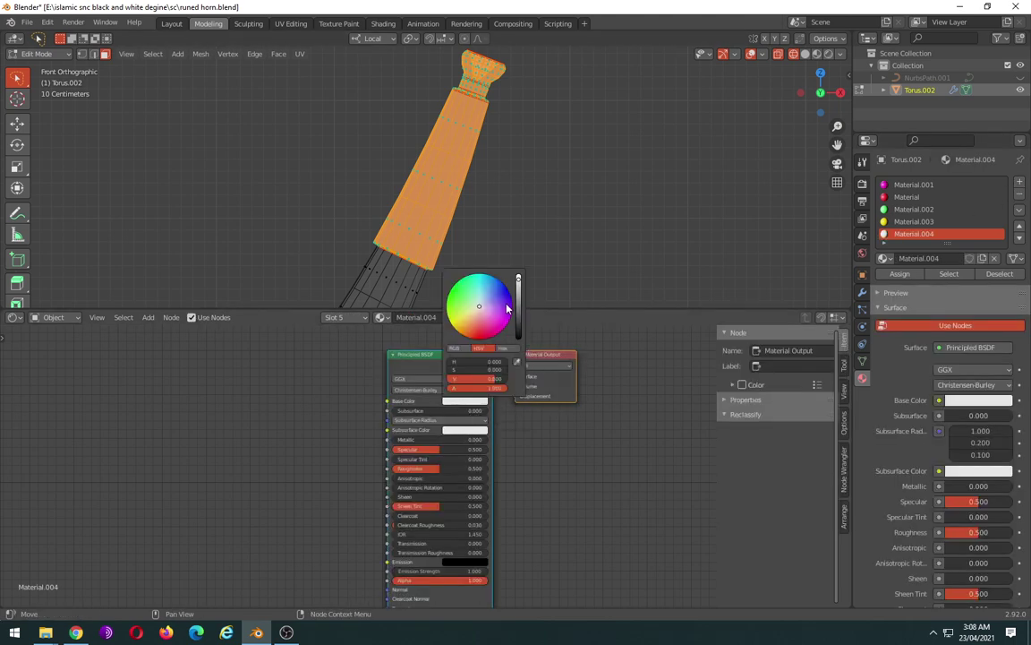
left_click_drag(495, 293, 447, 264)
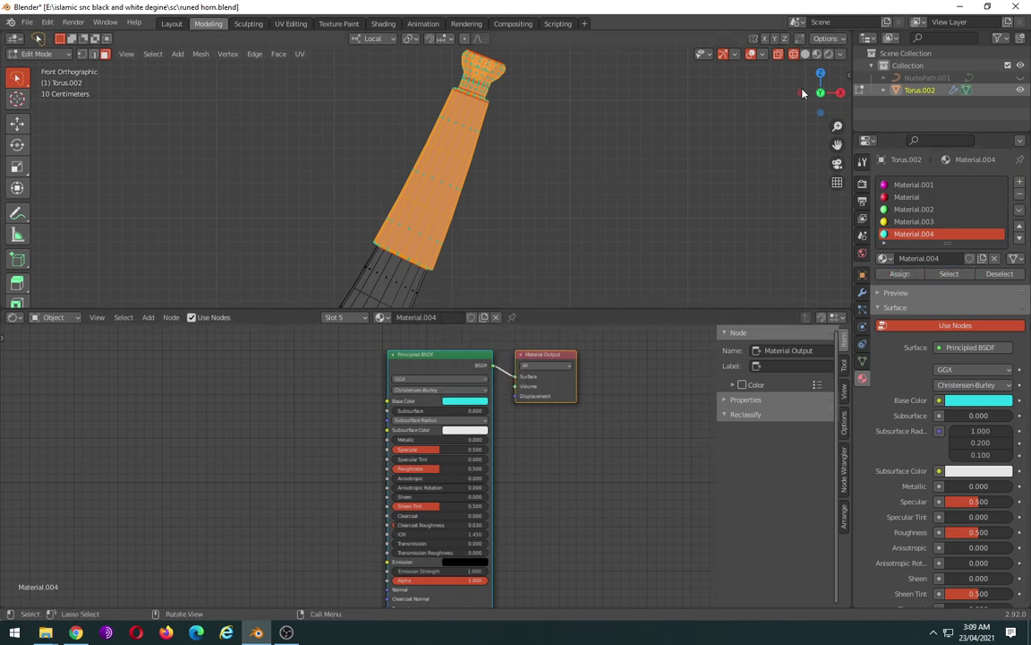
Return to Object Mode and view the horn with its material colours.
key("Tab")
left_click(817, 53)
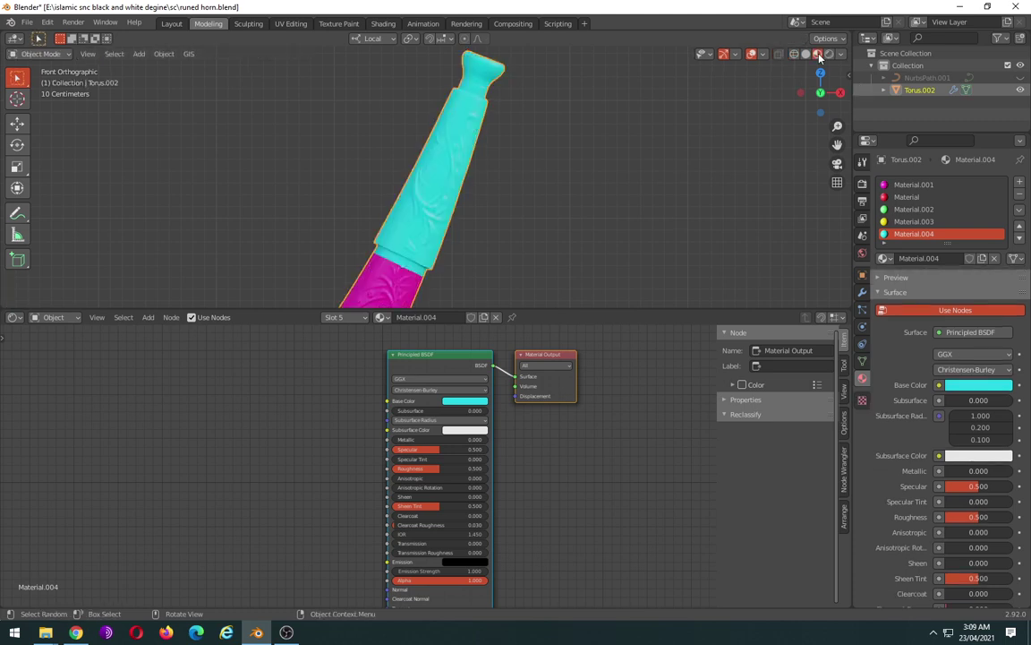
scroll(616, 194, "down", 3)
scroll(616, 194, "down", 3)
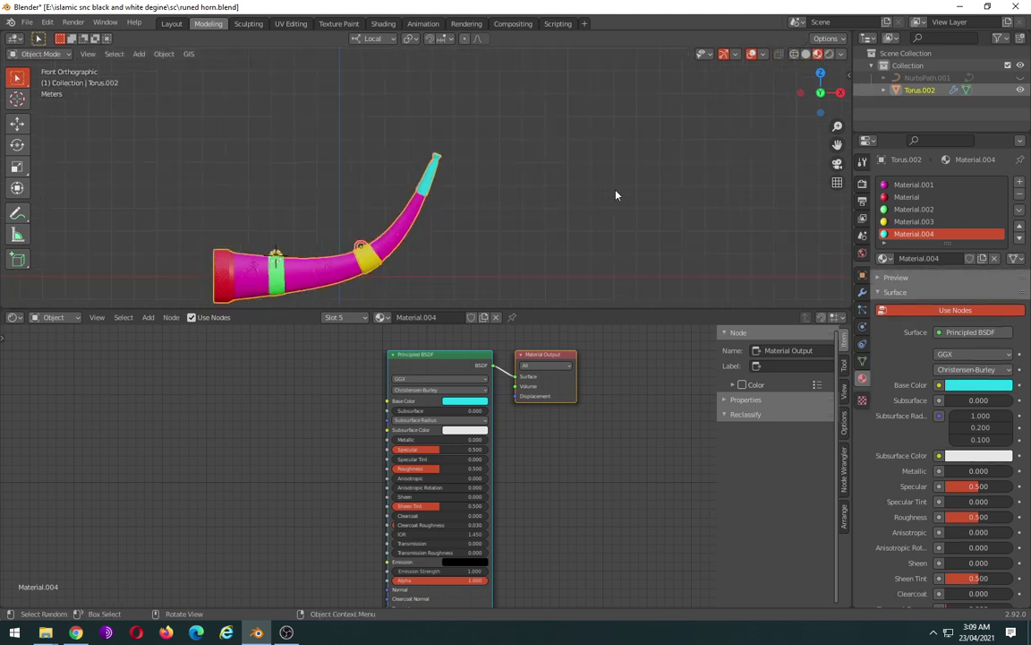
scroll(616, 195, "down", 2)
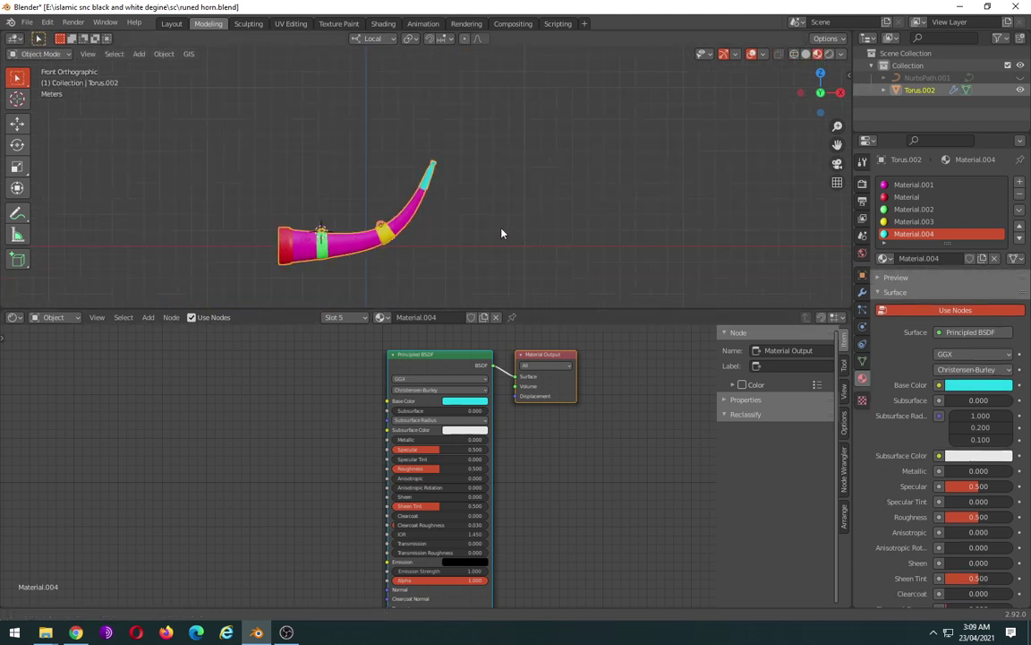
middle_click_drag(502, 230, 622, 195, "shift")
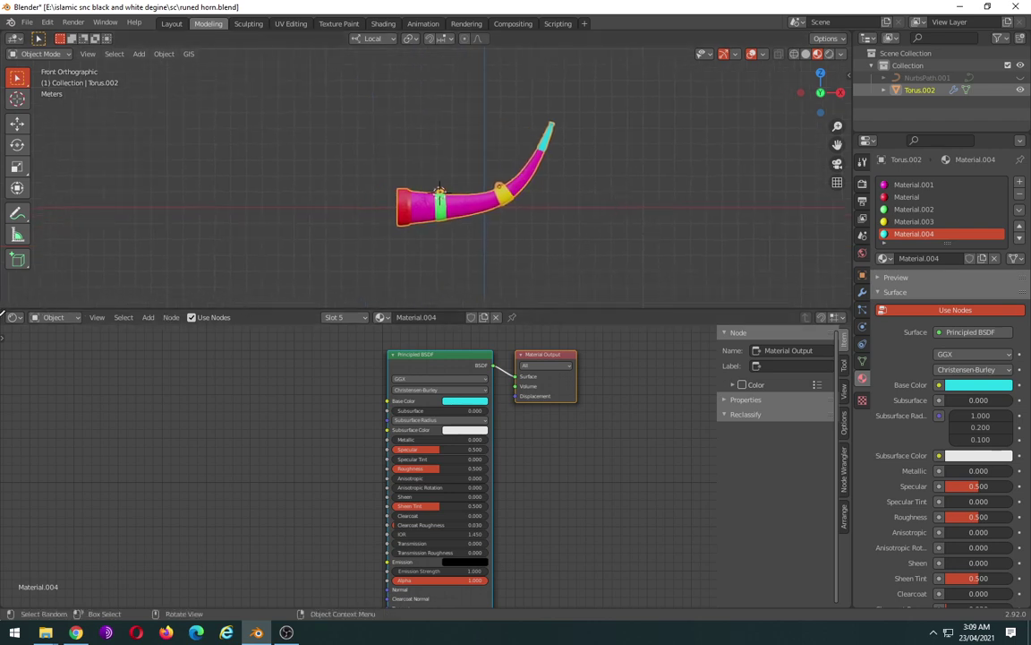
Merge the node editor into the 3D view and orbit the horn into perspective.
left_click_drag(3, 308, 134, 376)
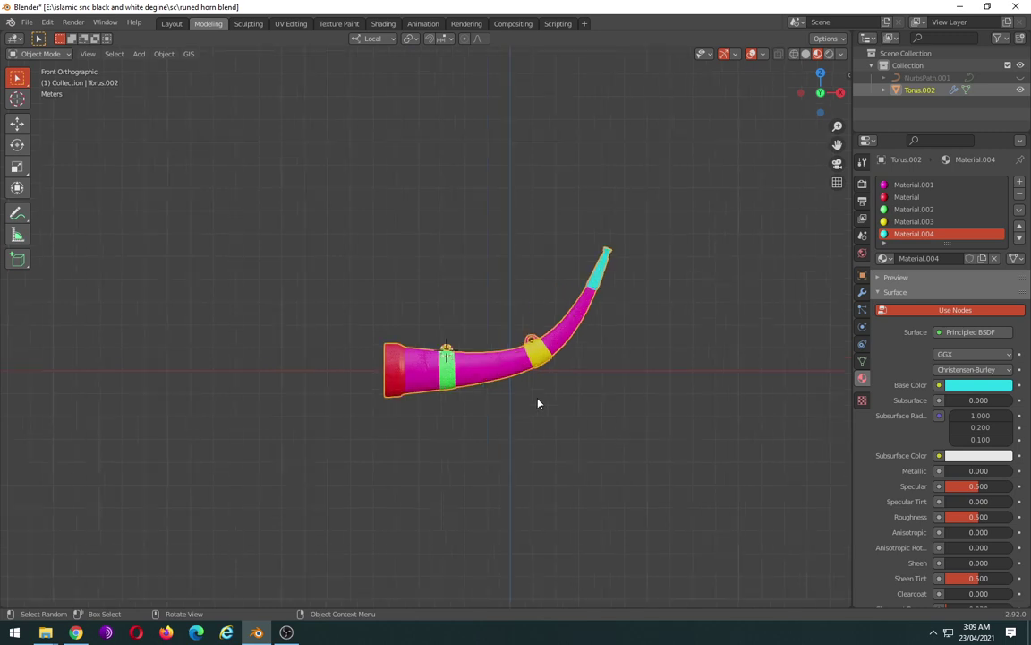
scroll(537, 398, "up", 3)
scroll(466, 286, "up", 2)
scroll(444, 267, "up", 2)
mouse_move(444, 266)
middle_mouse_down()
mouse_move(692, 249)
mouse_move(403, 292)
mouse_move(456, 289)
middle_mouse_up()
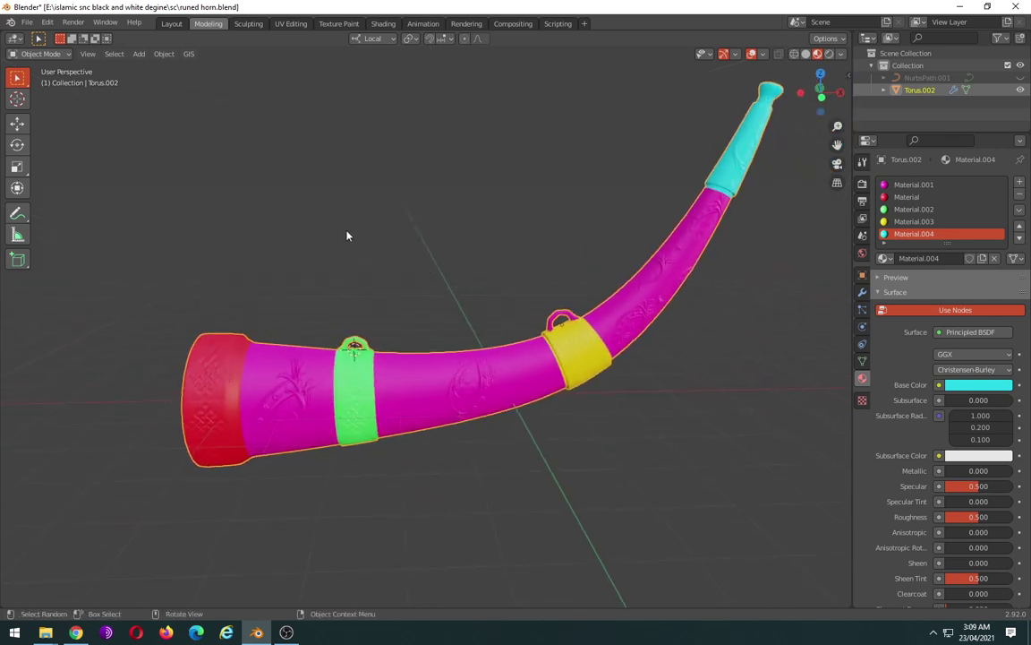
middle_click_drag(347, 234, 358, 228)
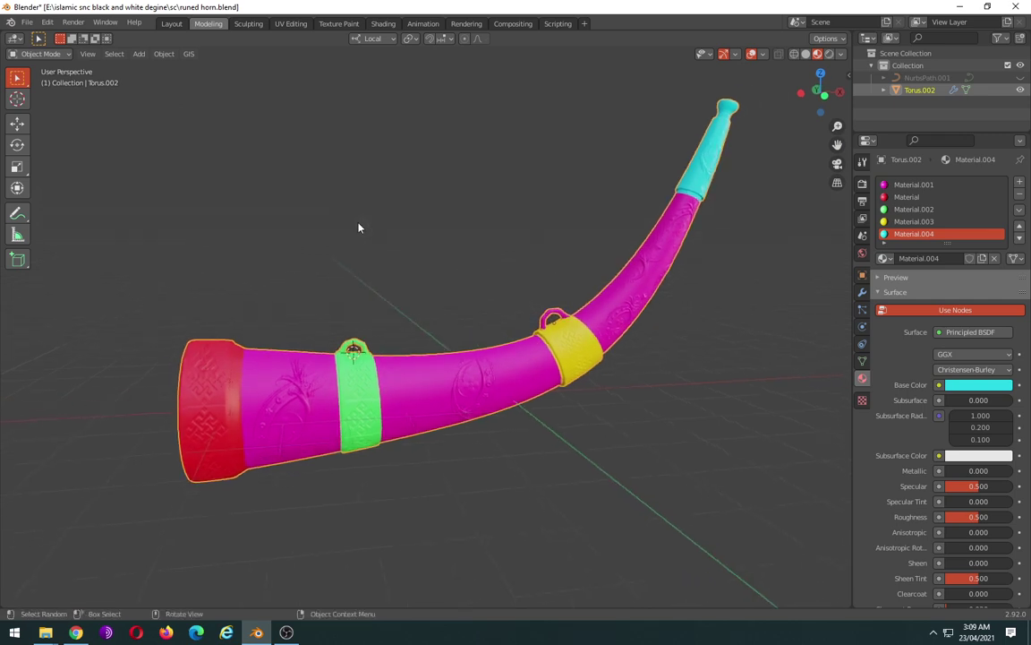
Save the project as runed horn.blend and open the File menu for exporting.
key("ctrl+s")
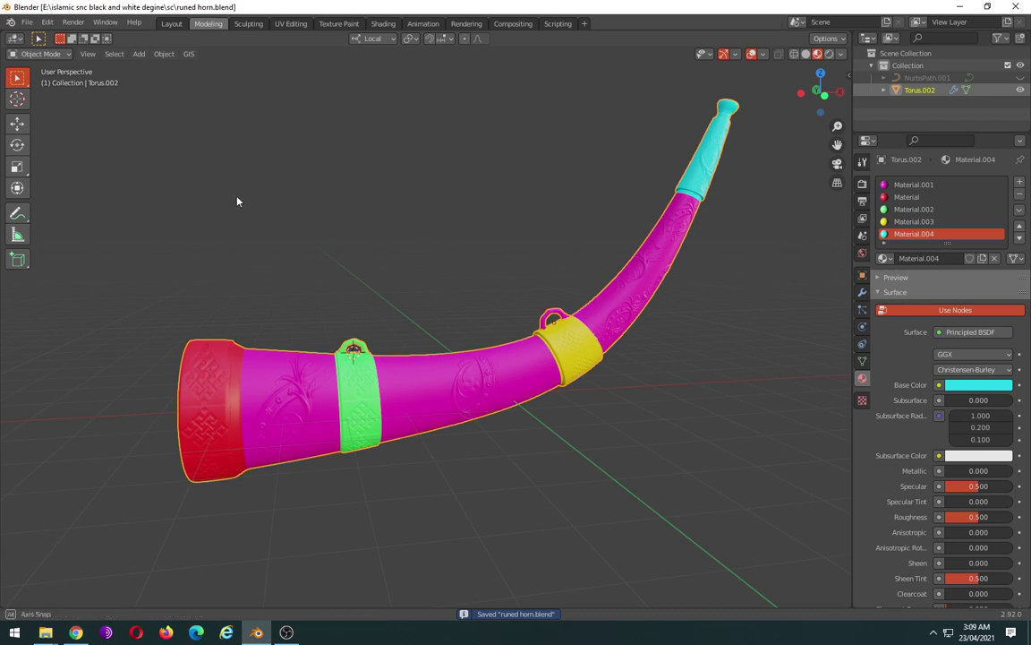
middle_click_drag(237, 199, 258, 198)
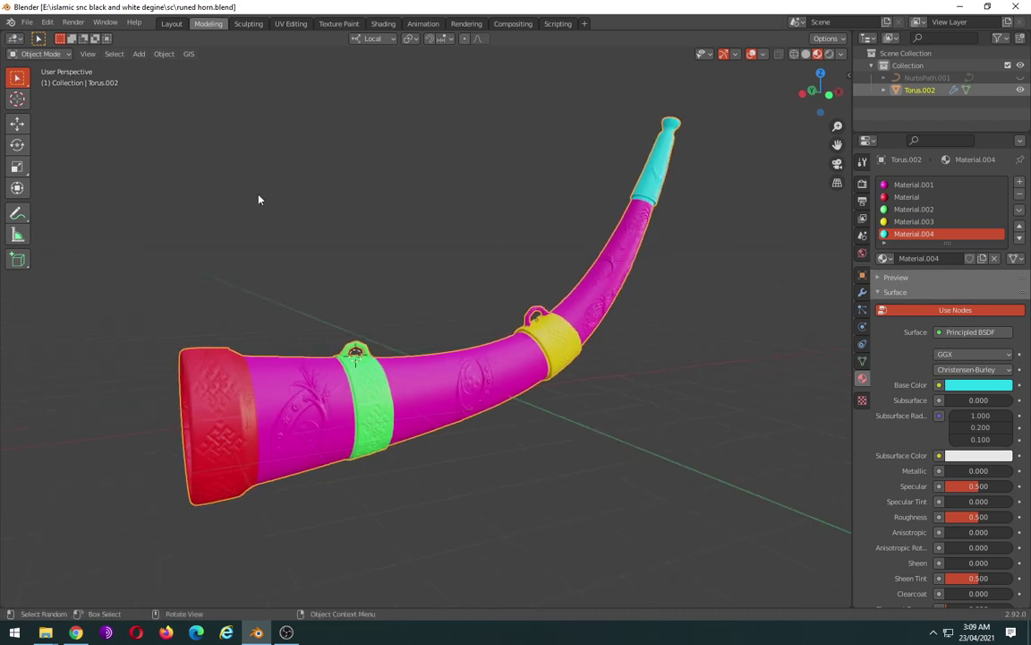
left_click(426, 359)
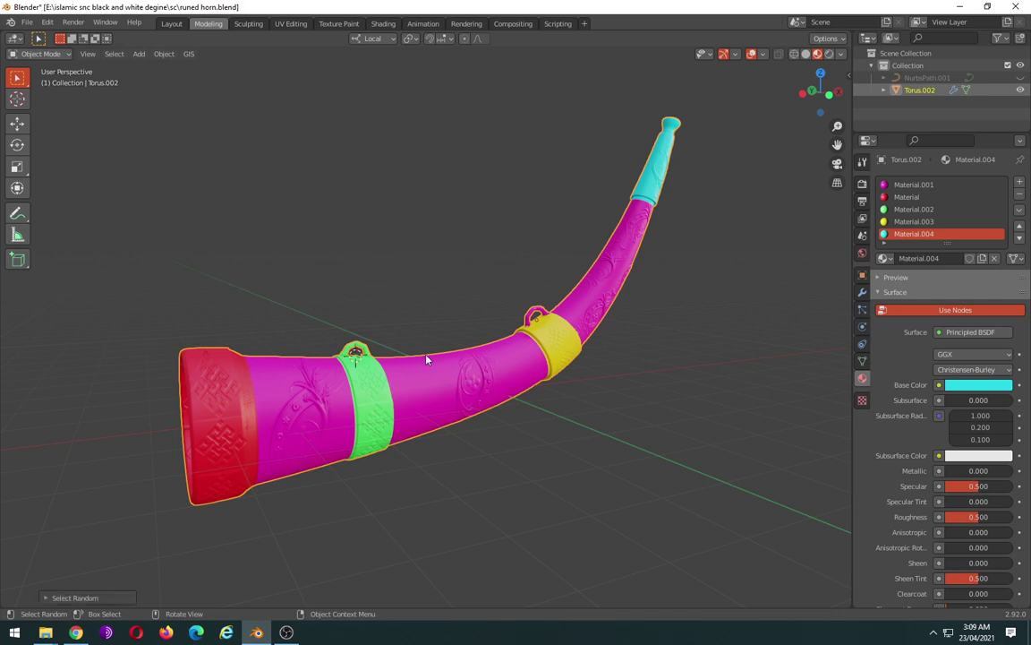
left_click_drag(373, 200, 452, 263)
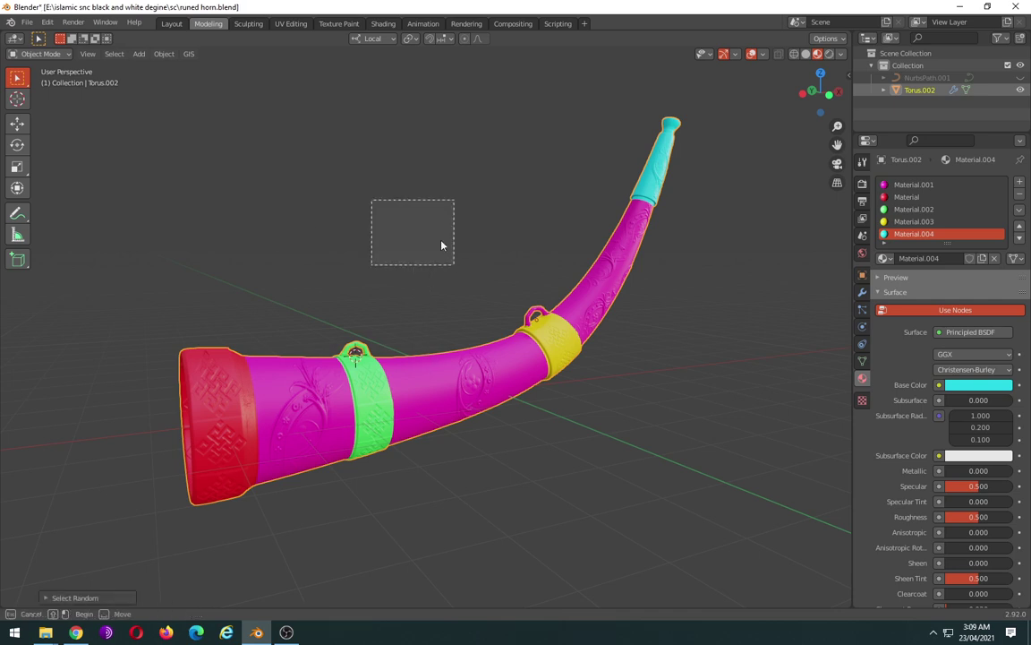
key("ctrl+z")
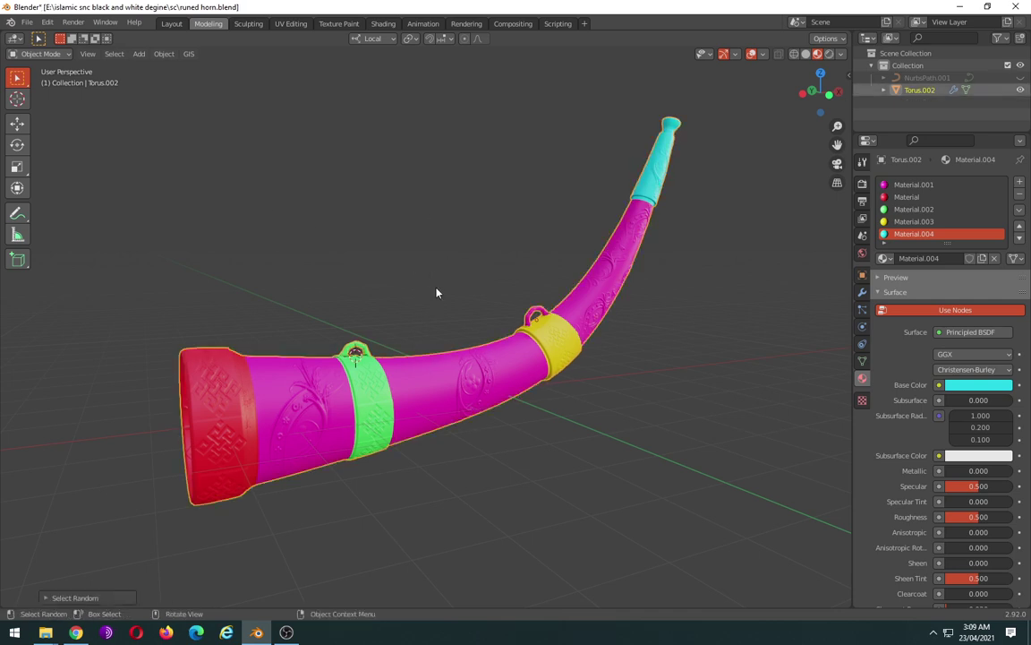
left_click(27, 22)
mouse_move(45, 200)
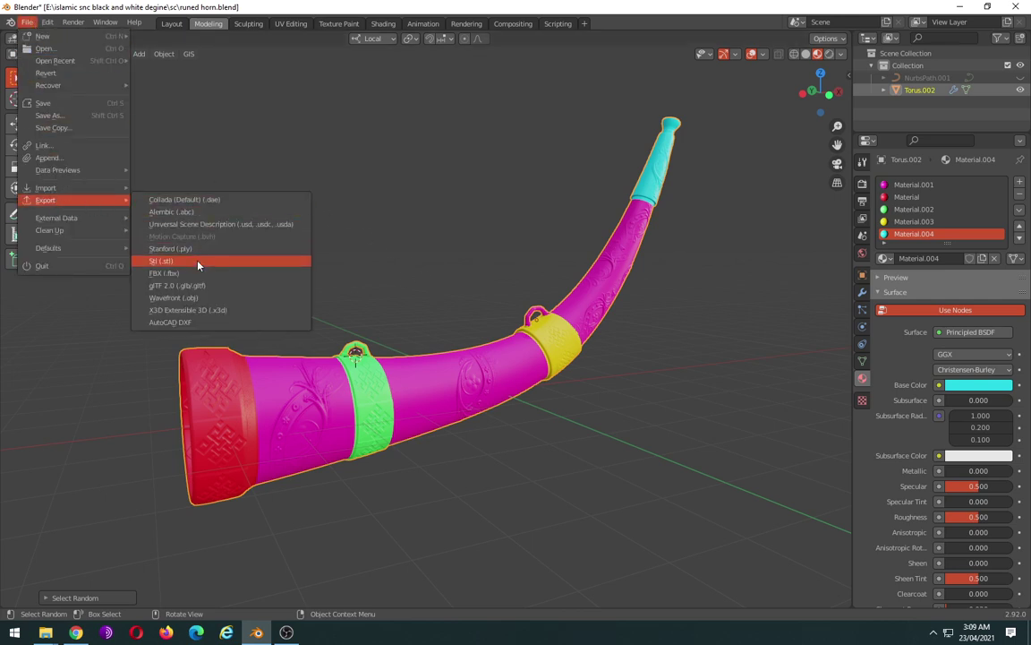
Choose FBX export and create a new 'horn old' folder in the project folder.
left_click(179, 272)
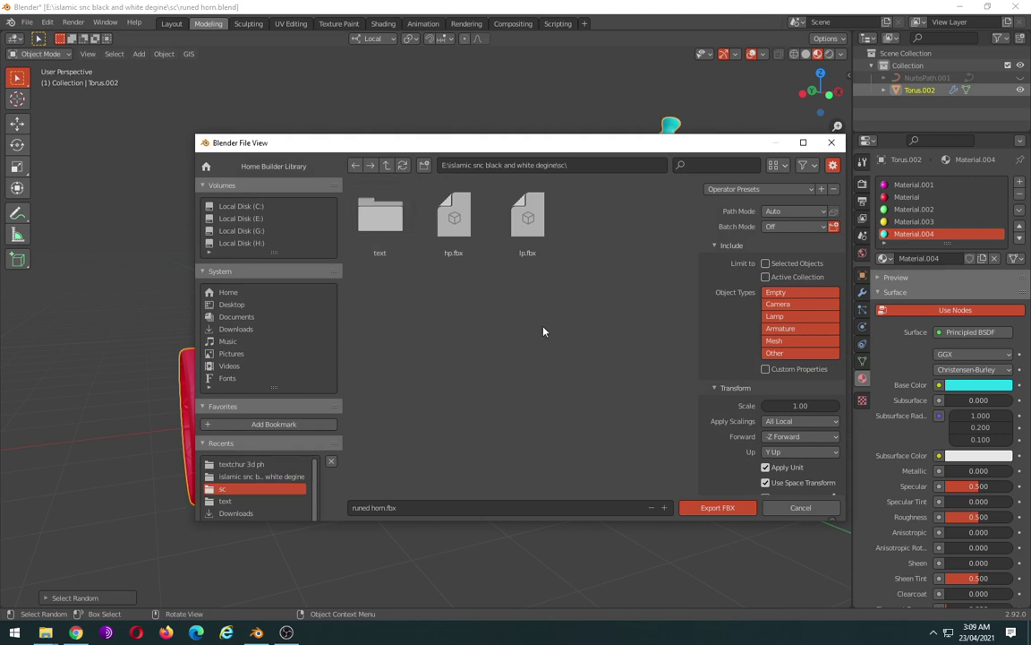
left_click(479, 164)
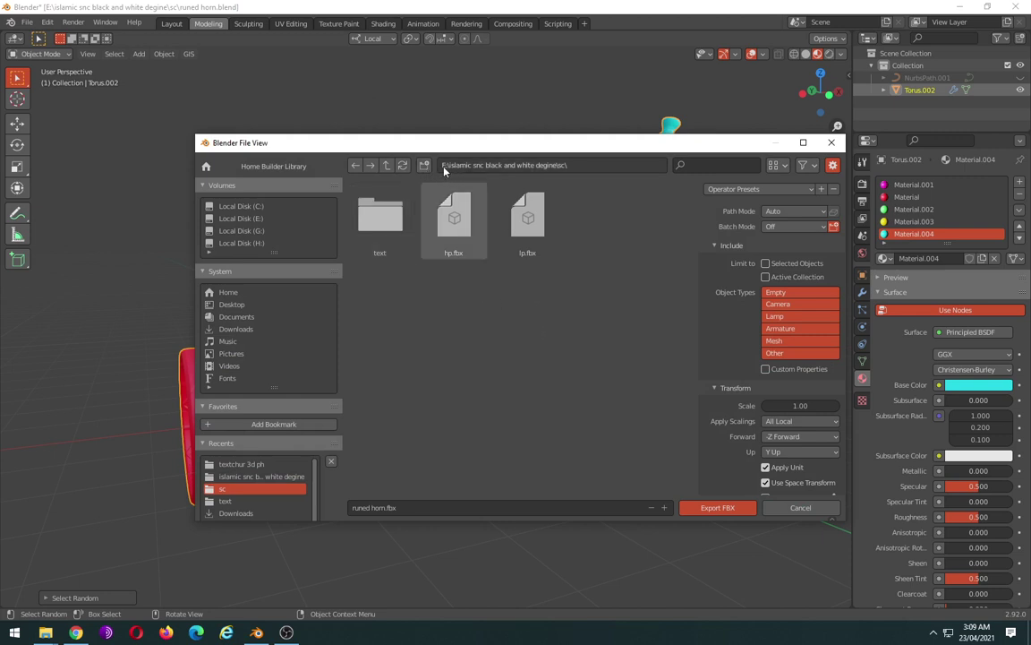
key("Return")
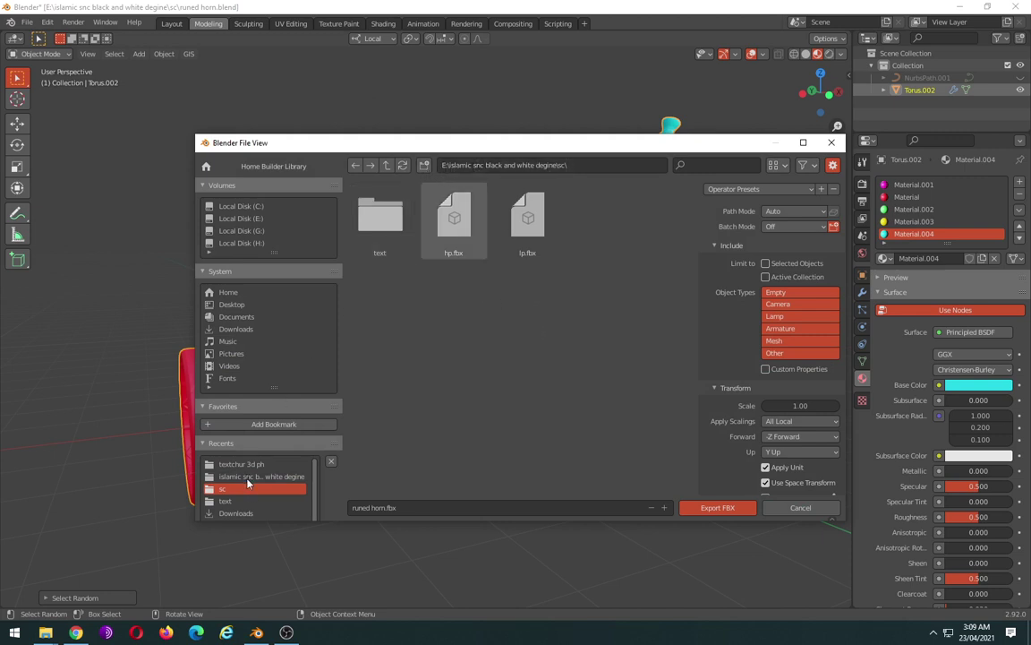
left_click(249, 477)
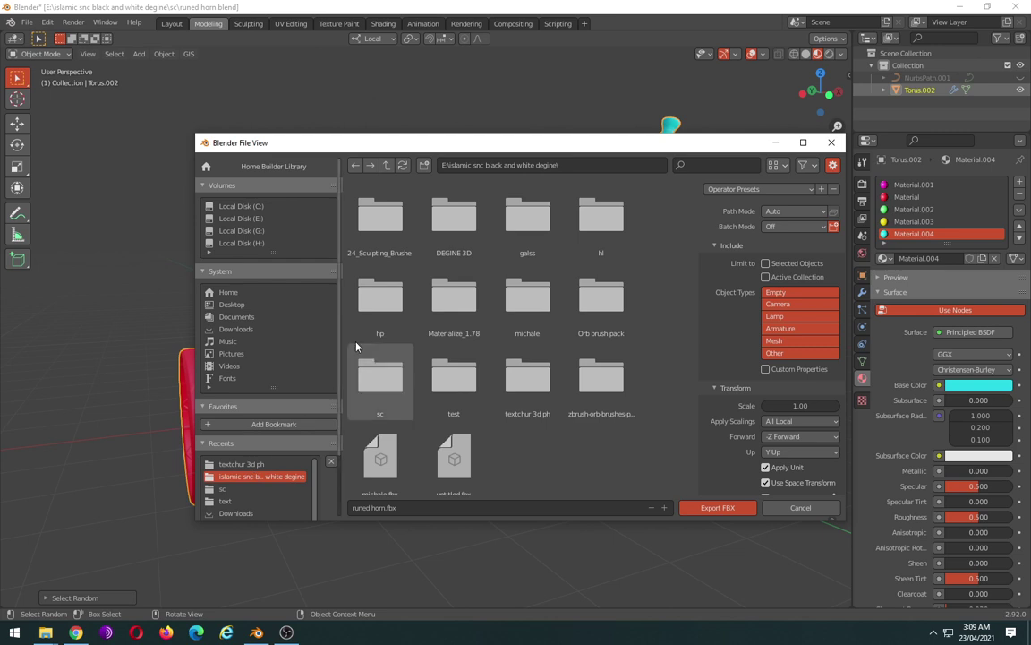
left_click(424, 165)
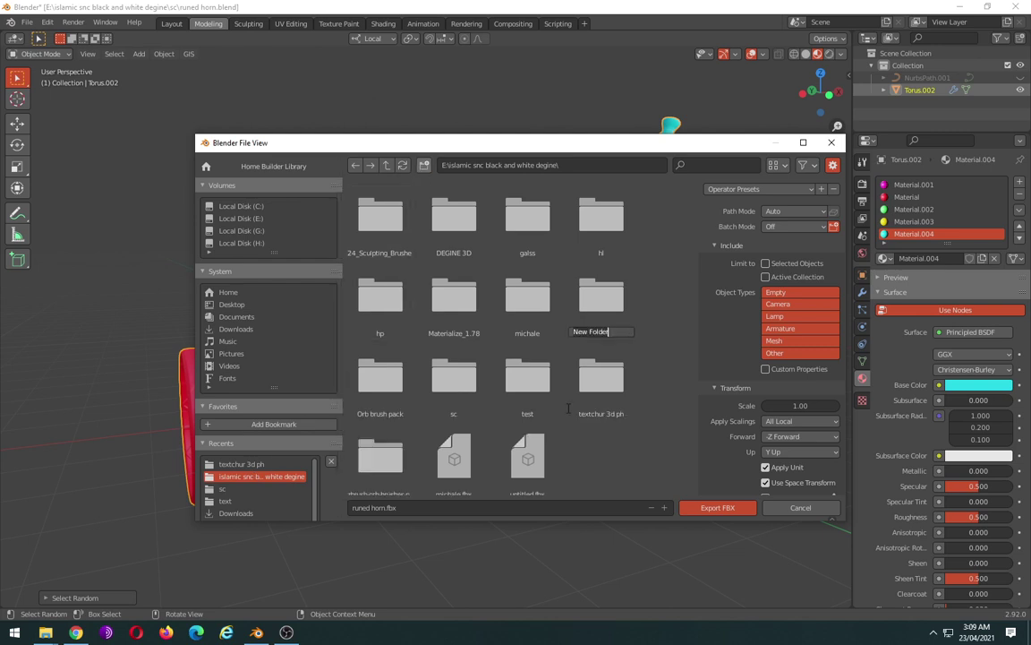
type("horn")
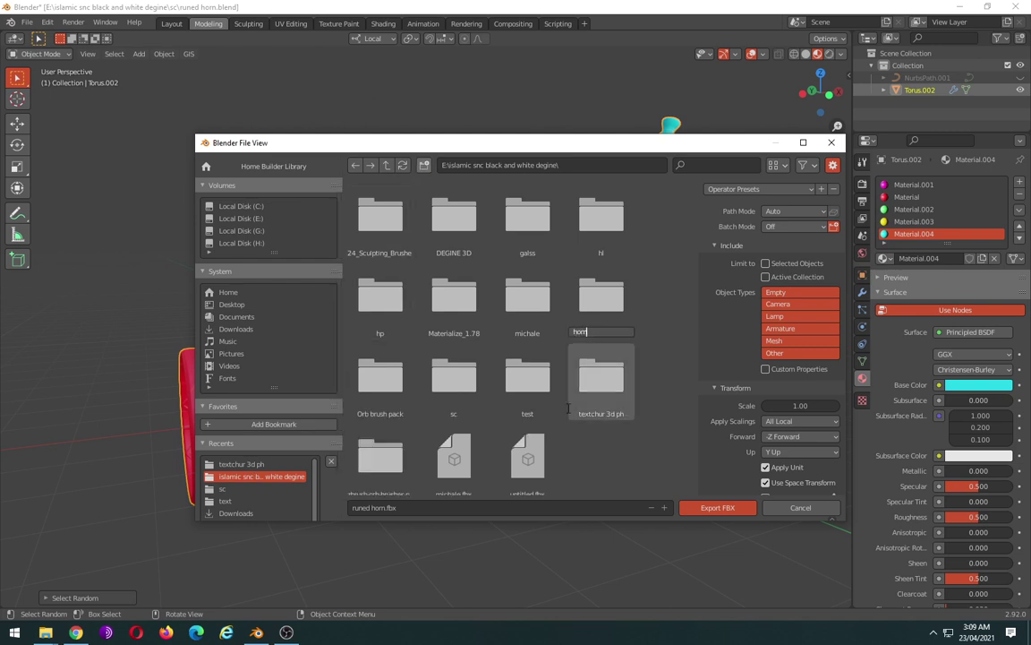
type(" d")
type("ld")
key("Return")
Limit the export to mesh objects and open the horn old folder as the destination.
left_click(613, 297)
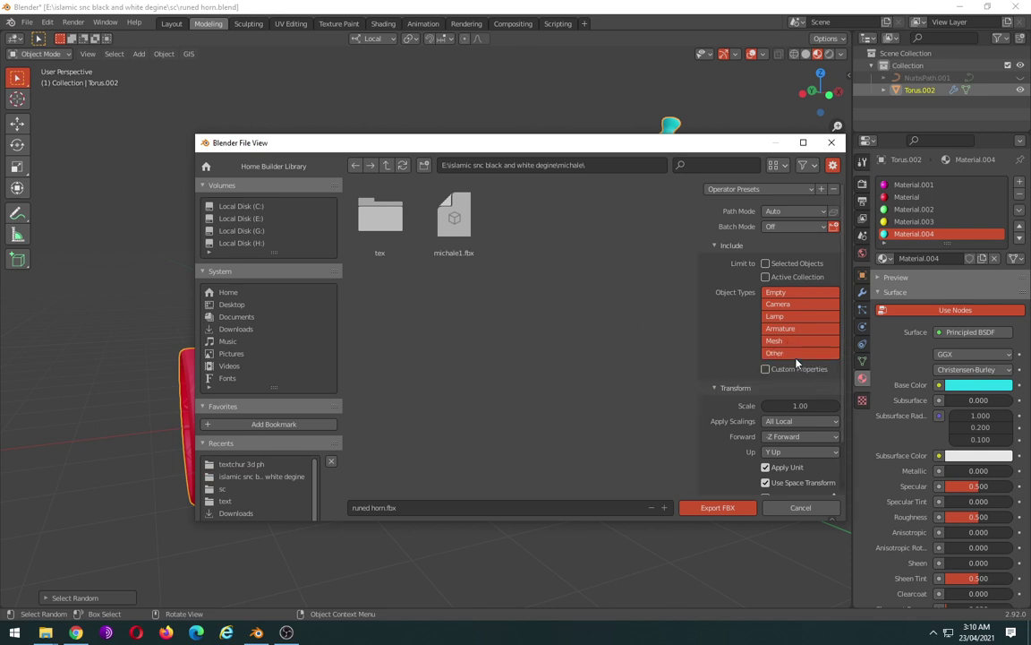
left_click(777, 340)
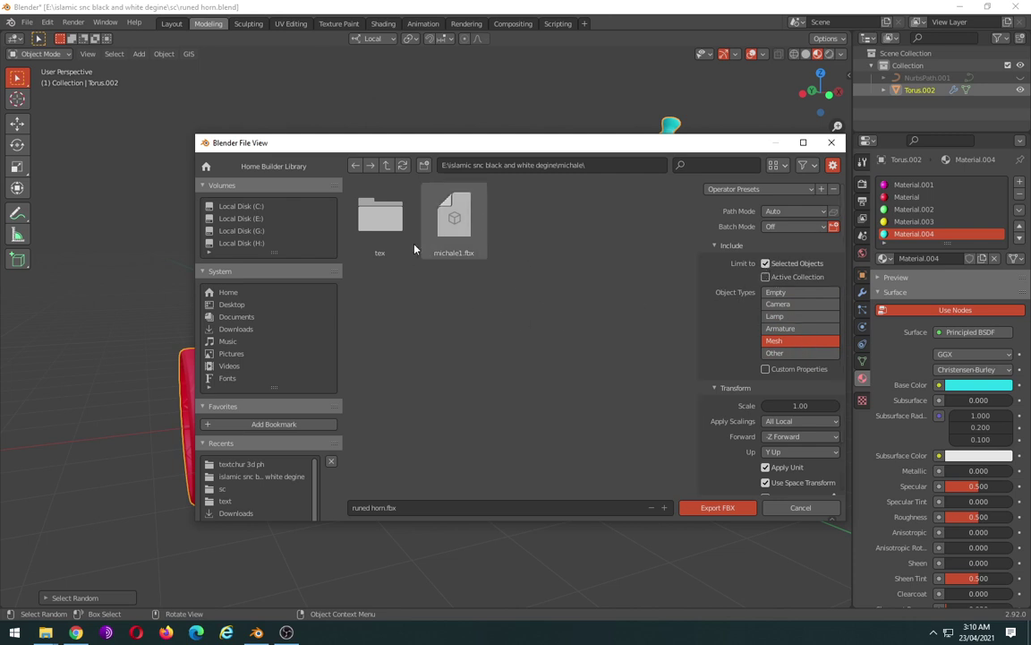
left_click(252, 479)
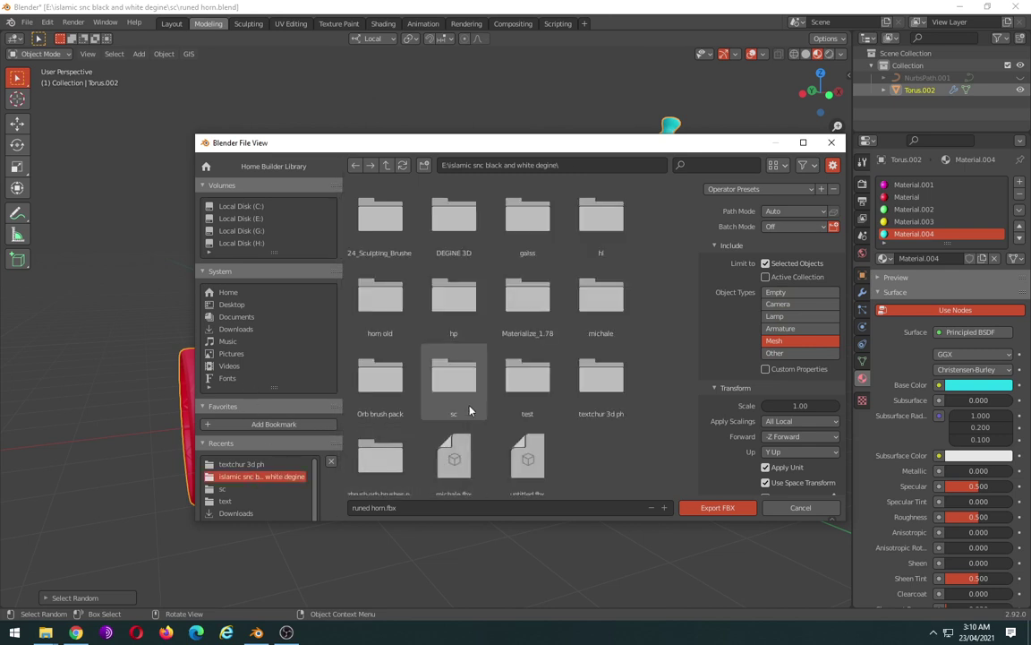
left_click(453, 384)
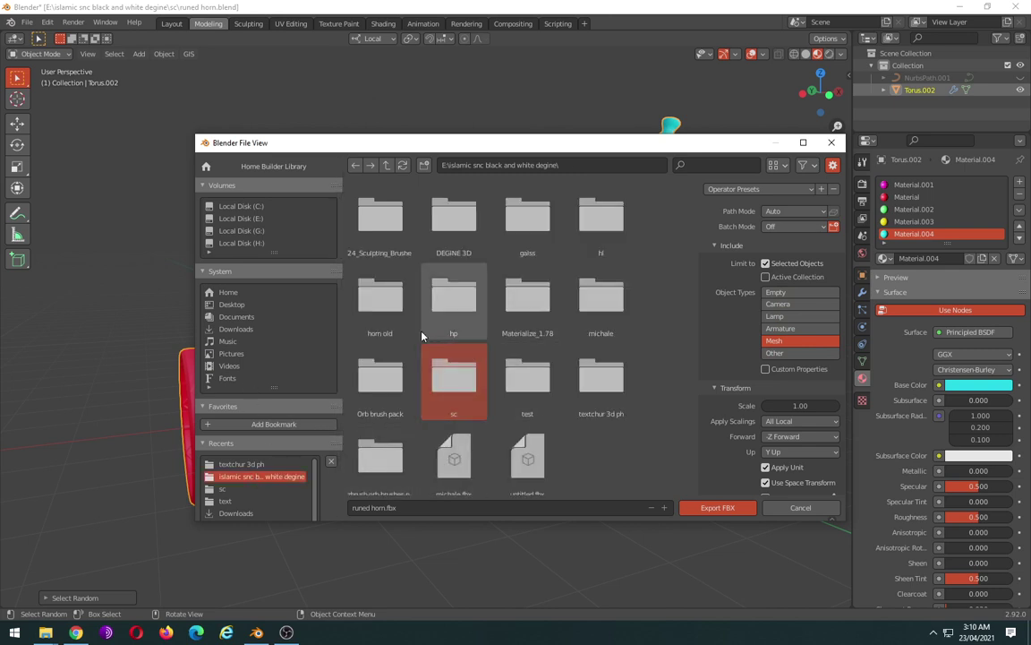
double_click(379, 295)
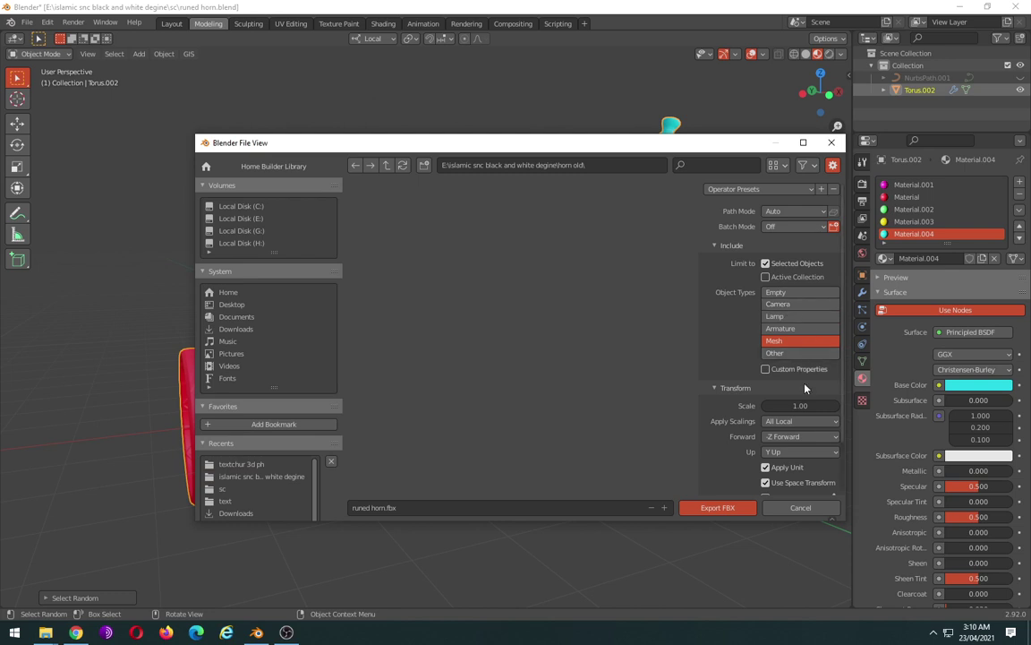
Turn off Bake Animation and keep Mesh as the only exported object type.
scroll(816, 435, "down", 3)
scroll(814, 437, "down", 1)
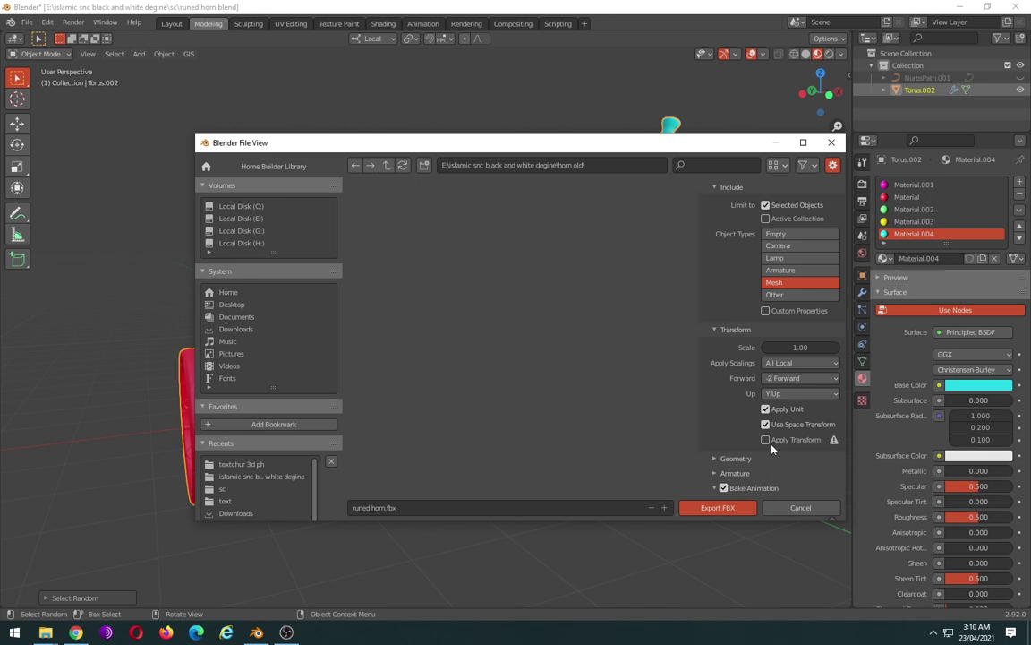
left_click(728, 493)
scroll(725, 466, "down", 4)
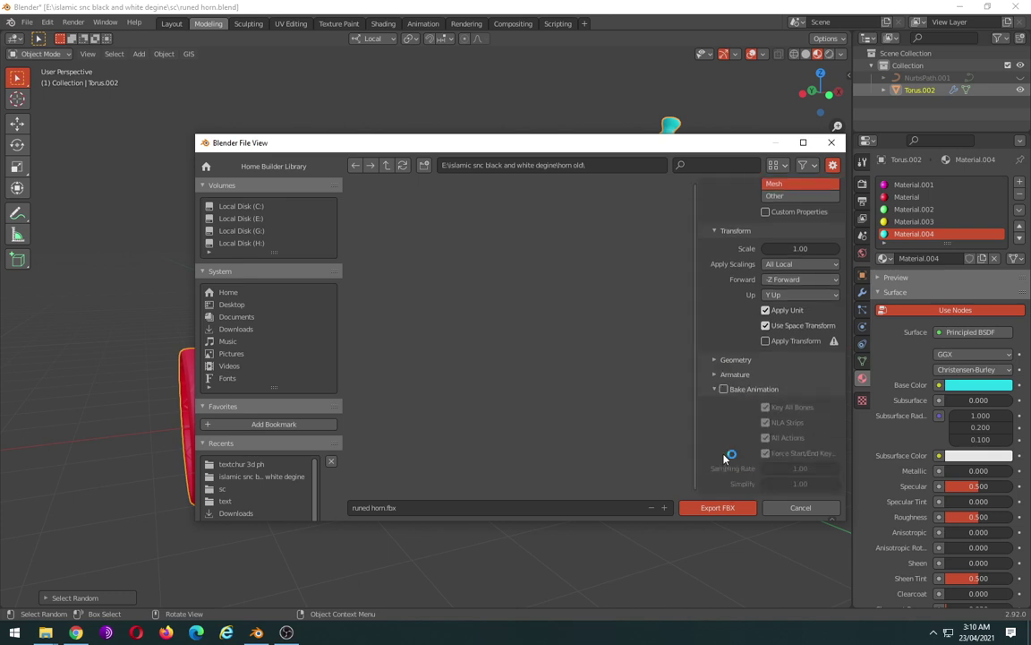
scroll(734, 430, "up", 4)
scroll(750, 412, "up", 2)
scroll(750, 412, "up", 1)
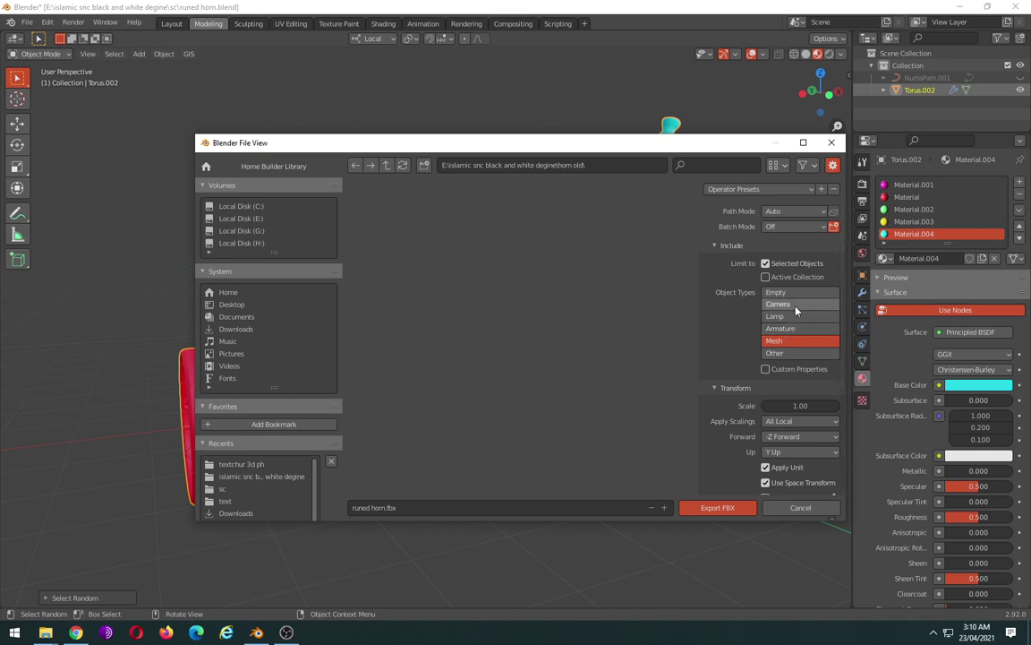
left_click(777, 357)
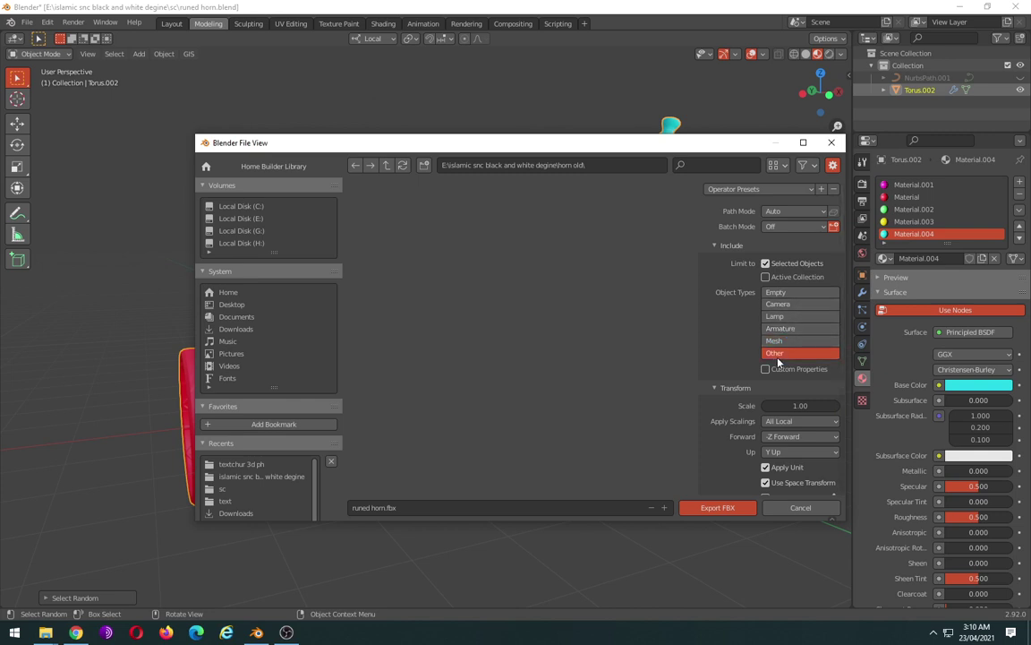
left_click(775, 341)
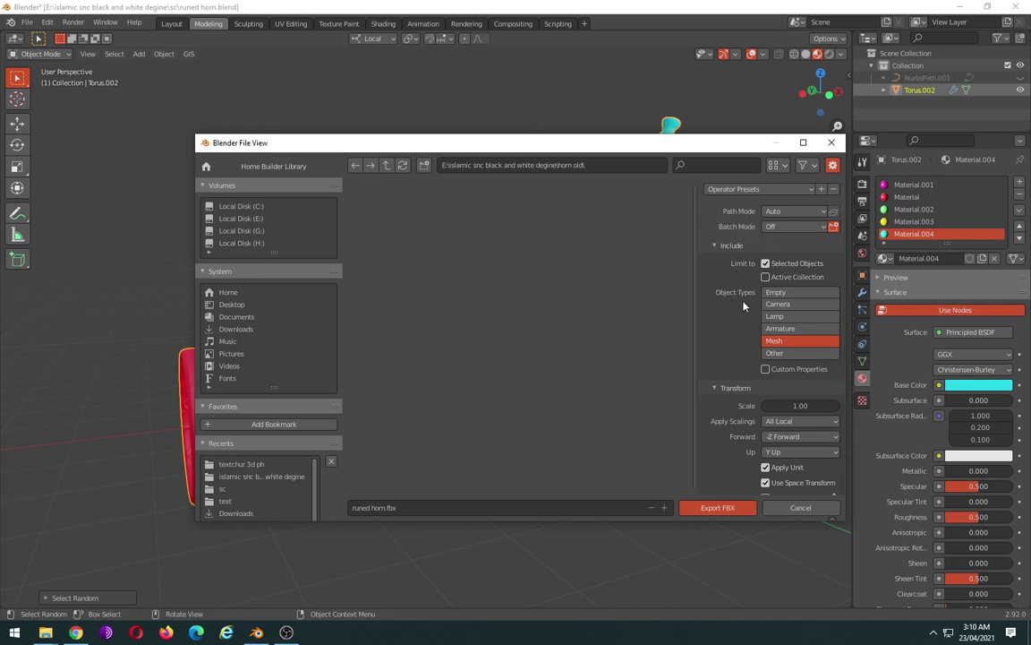
Keep Geometry smoothing set to Normals Only in the FBX export settings.
scroll(736, 410, "down", 1)
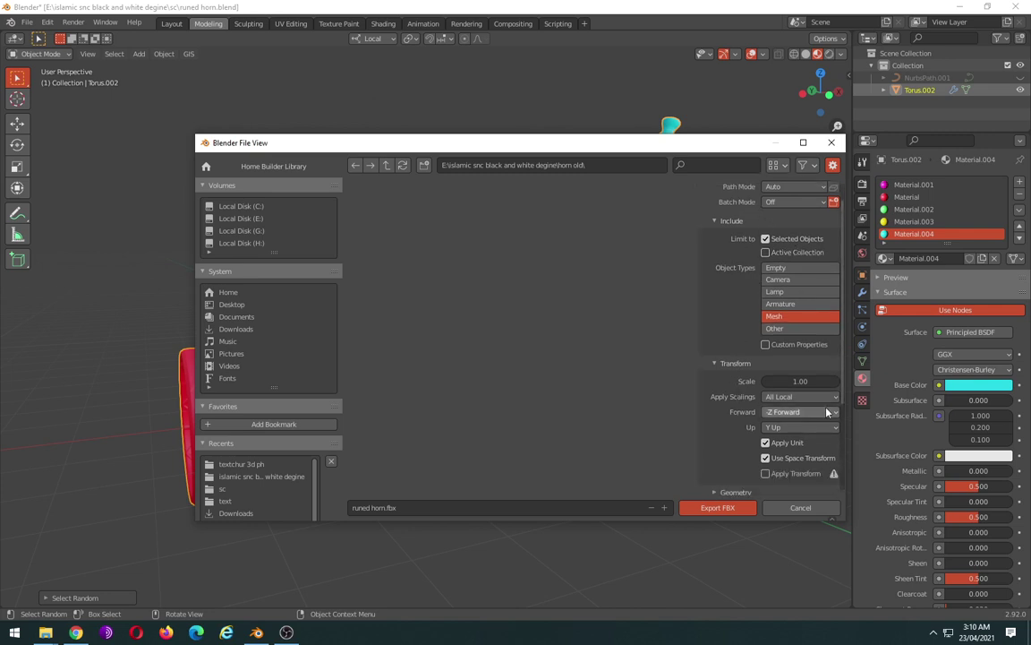
scroll(752, 413, "down", 1)
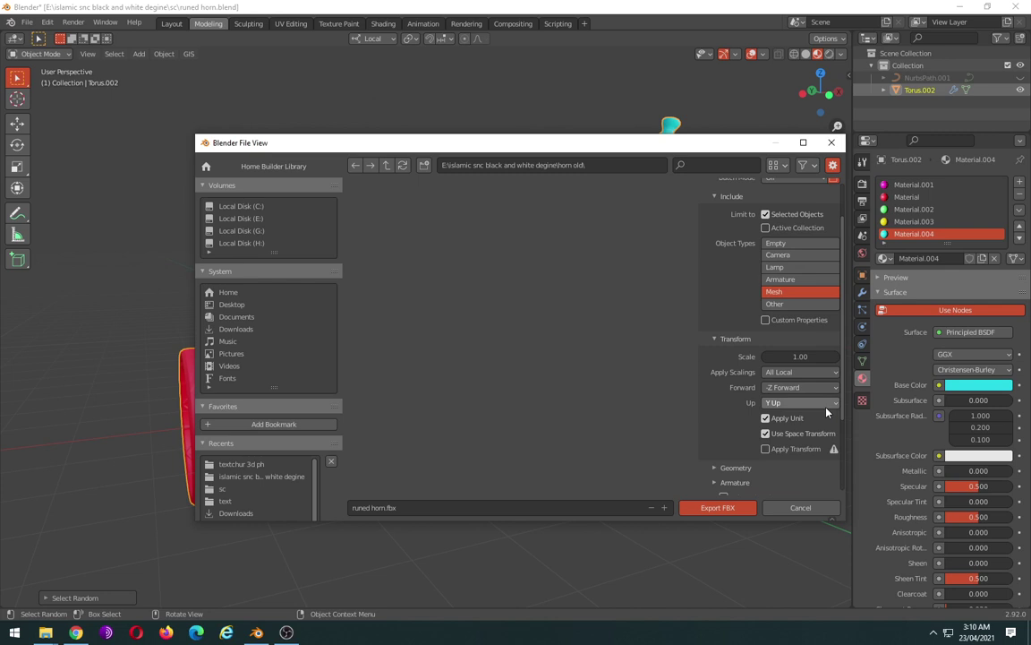
scroll(827, 411, "down", 1)
scroll(827, 412, "down", 1)
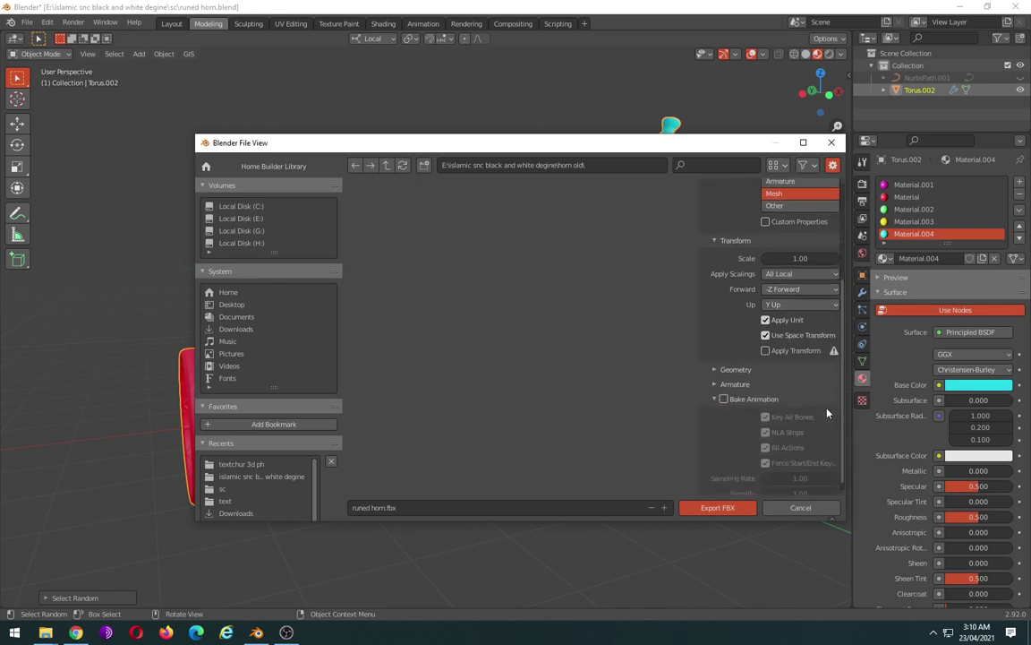
left_click(725, 370)
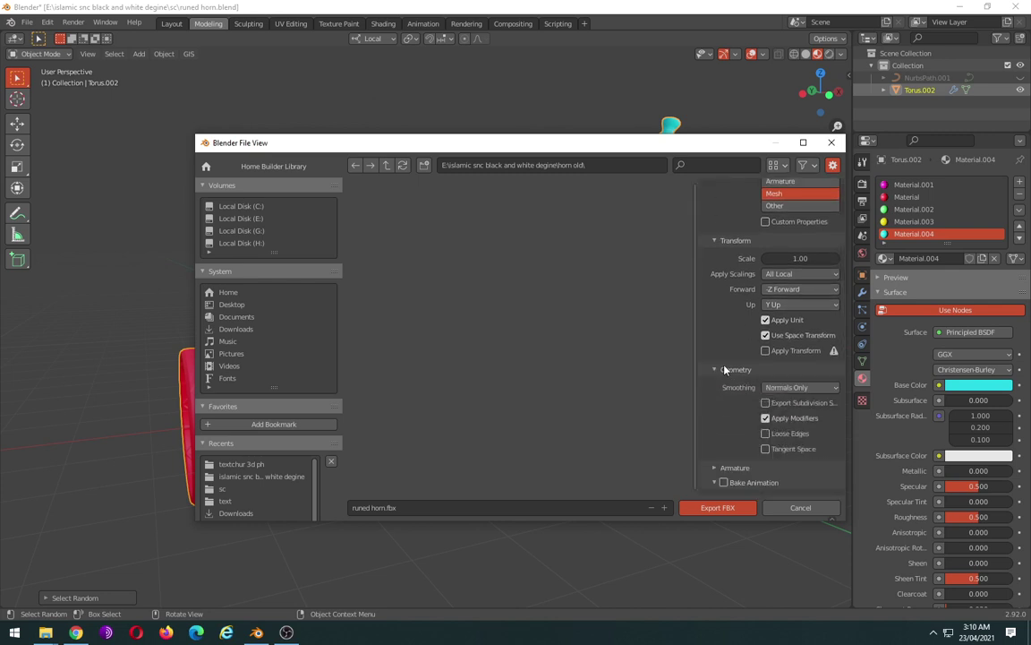
left_click(812, 388)
left_click(814, 392)
Begin editing the FBX export file name field.
scroll(709, 427, "down", 1)
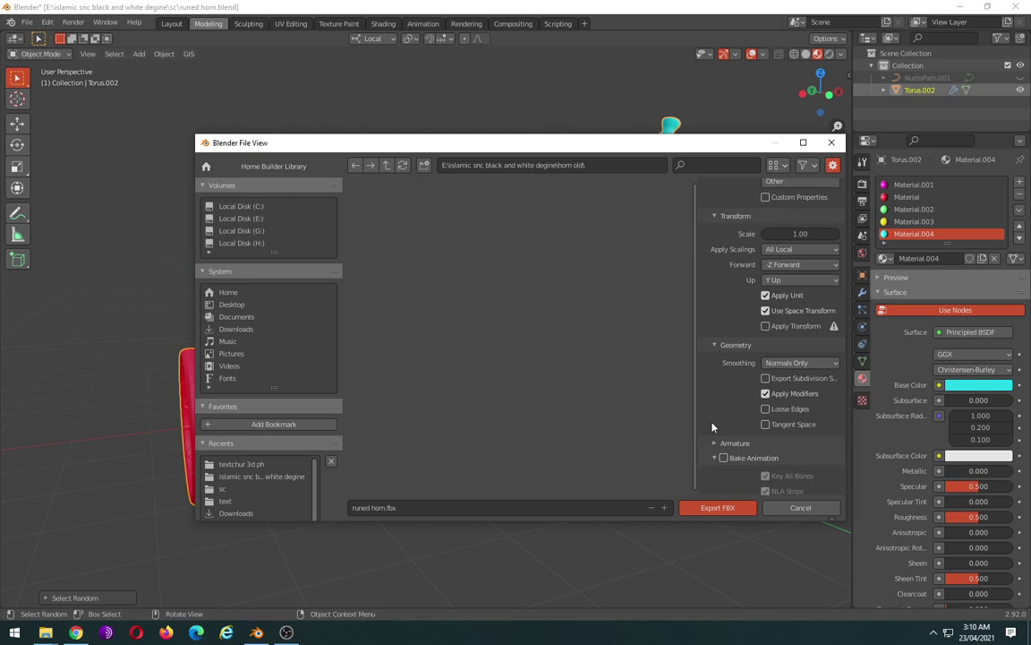
scroll(711, 427, "down", 1)
scroll(711, 427, "down", 1)
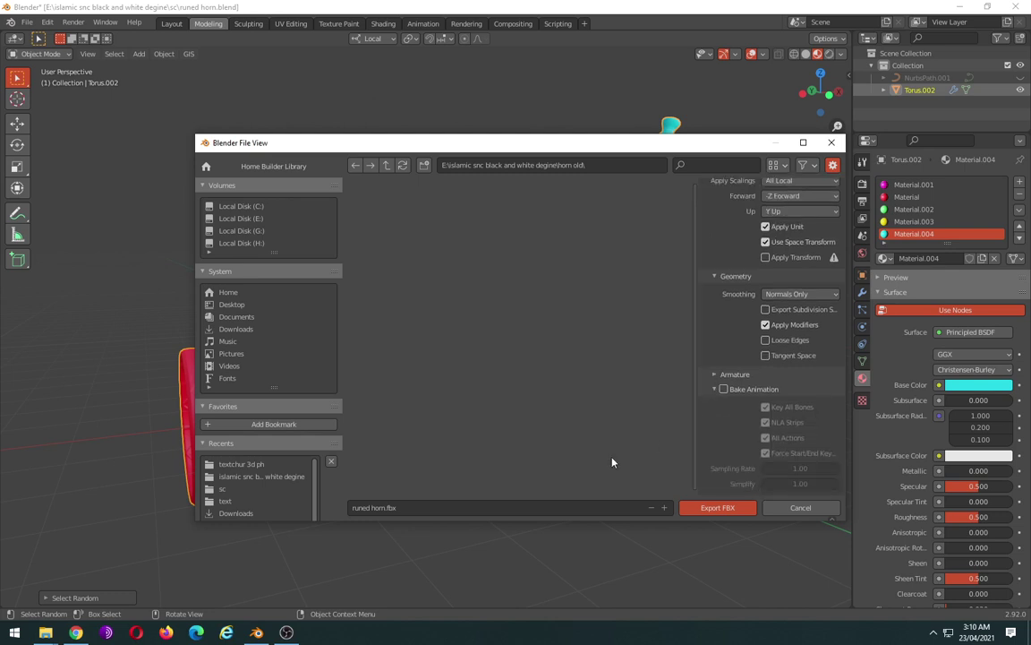
left_click(438, 508)
Rename the export file to hp.fbx and export the horn as FBX.
key("ctrl+a")
key("BackSpace")
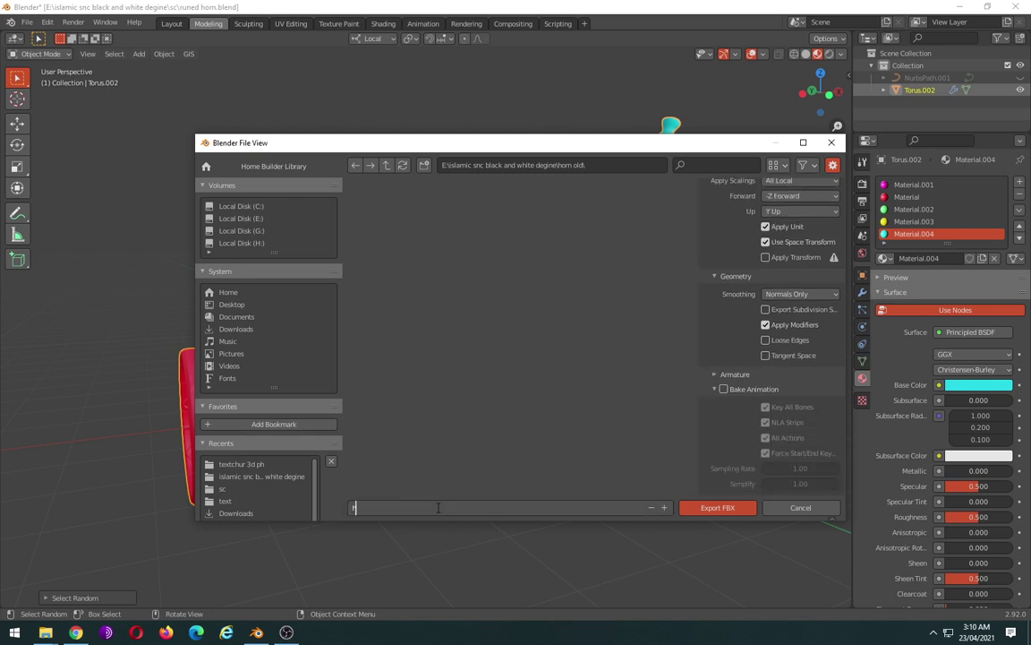
type("hp")
left_click(715, 516)
left_click(715, 509)
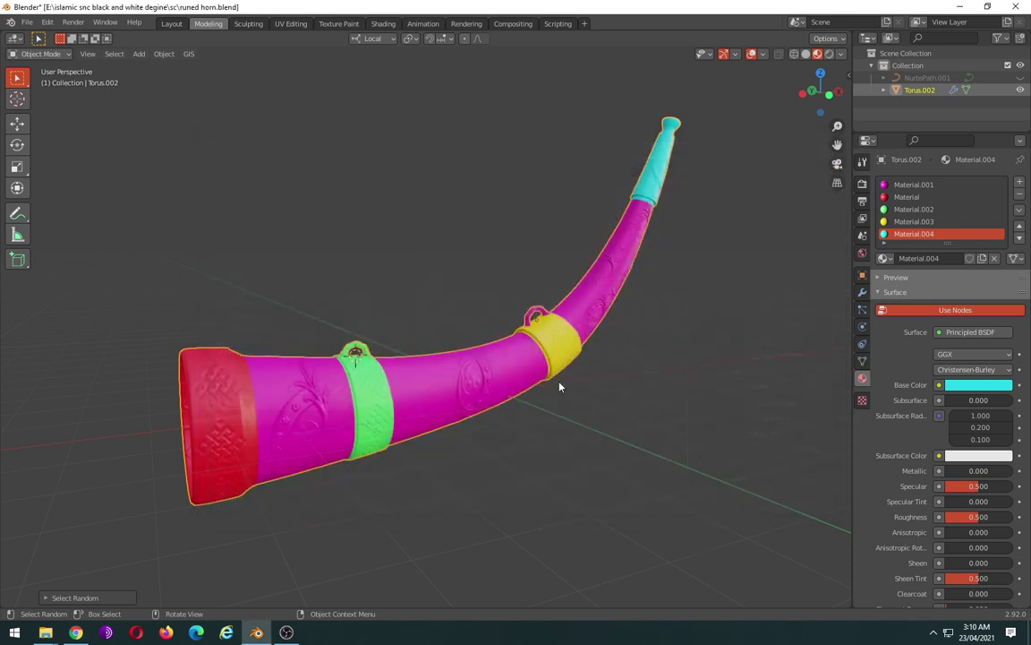